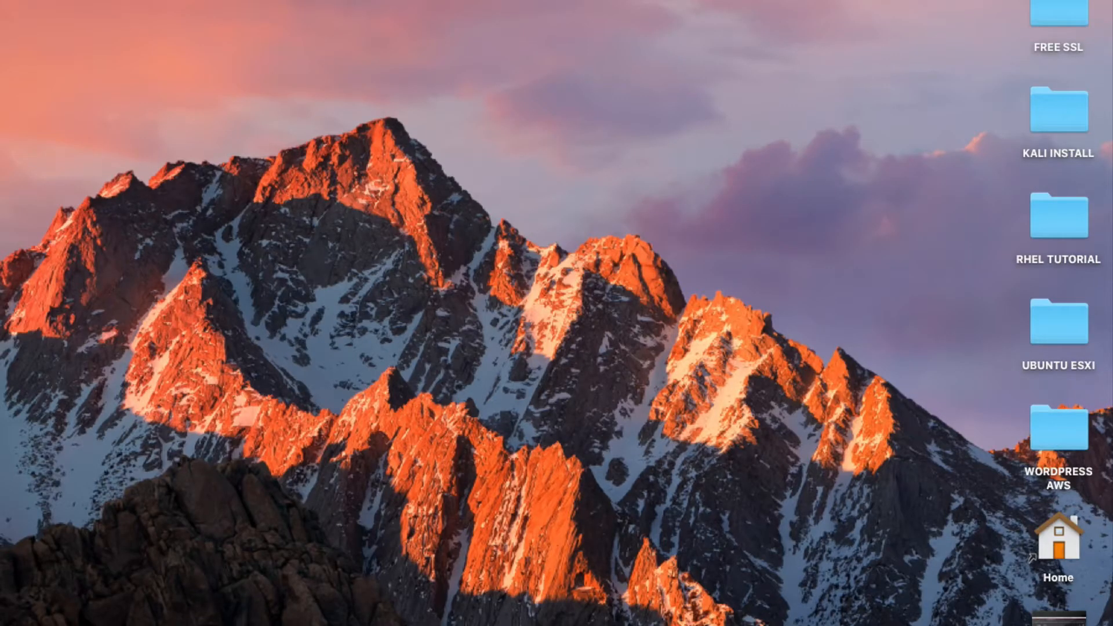
# From the library's + menu, start a new custom virtual machine.
pyautogui.click(580, 625)
pyautogui.click(144, 22)
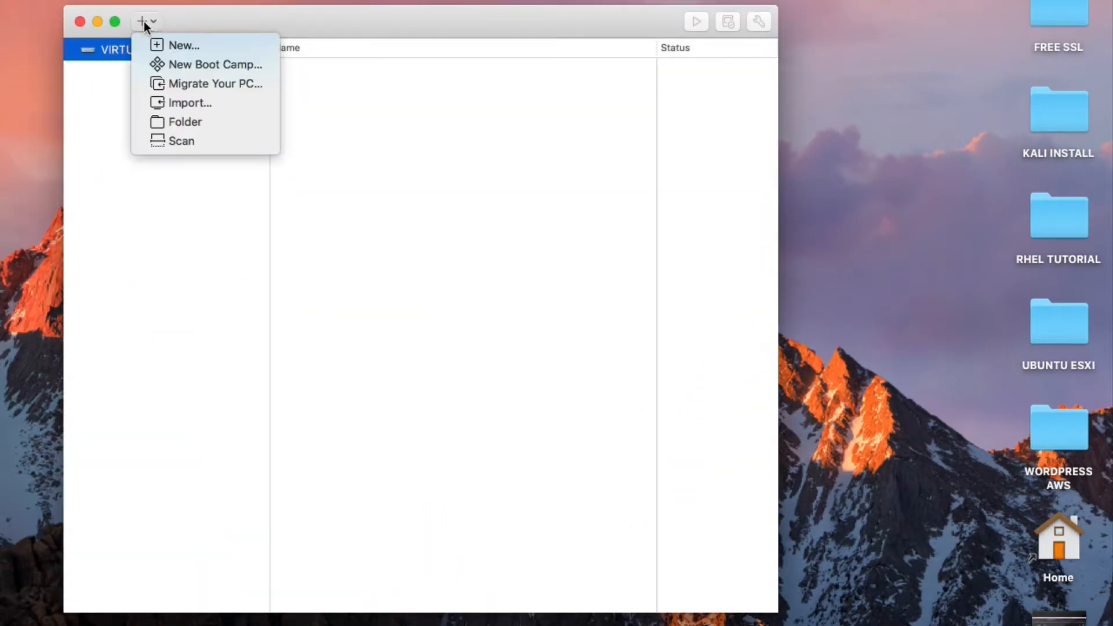
pyautogui.click(179, 44)
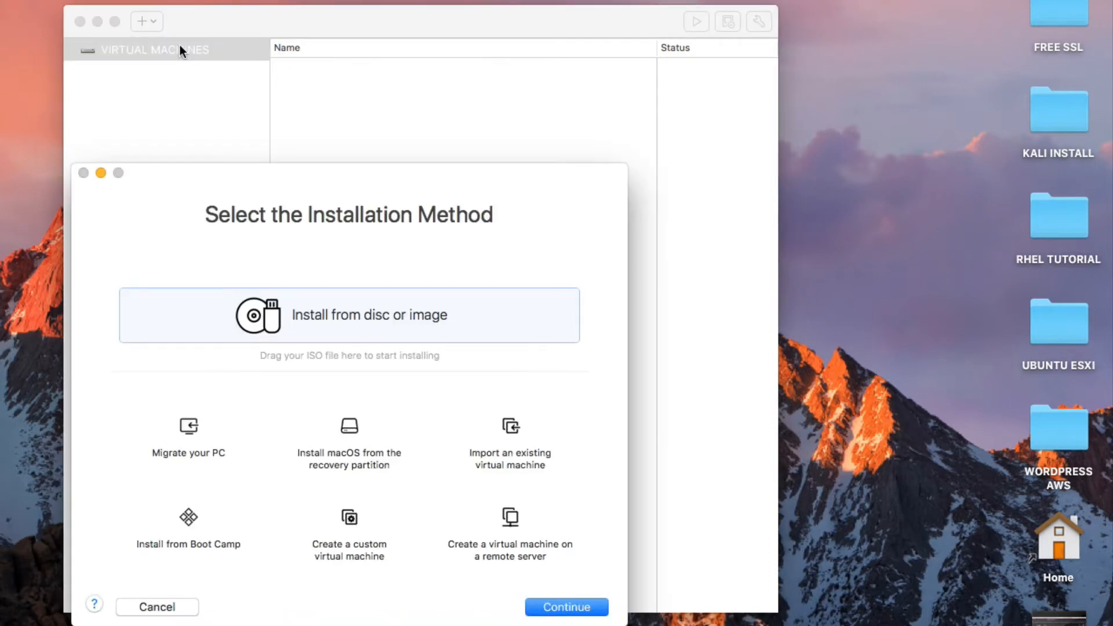
pyautogui.click(351, 542)
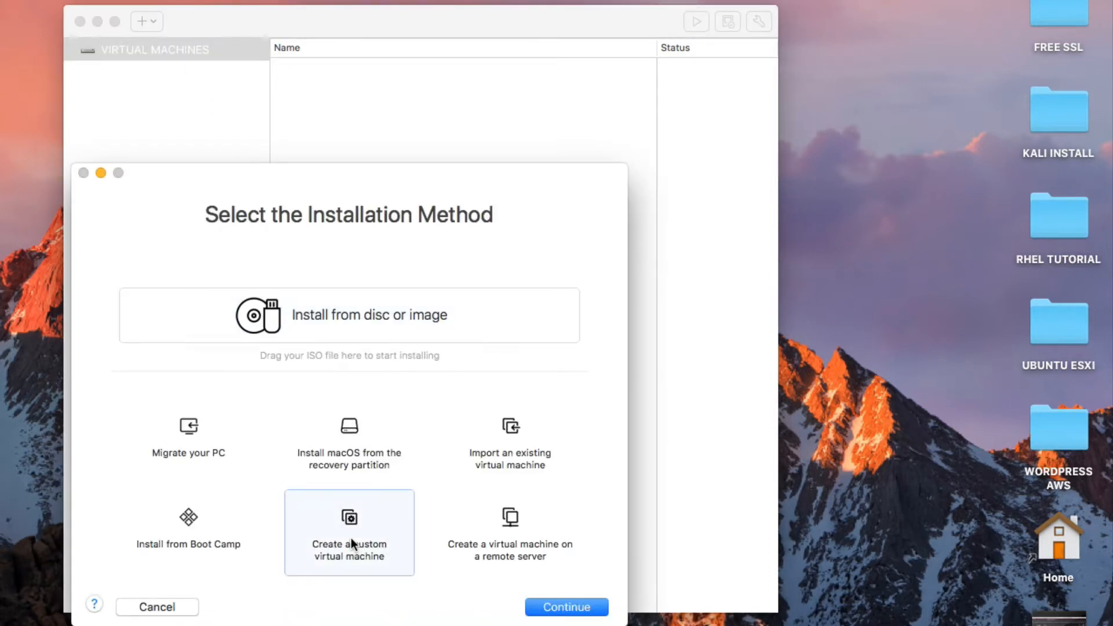
pyautogui.click(555, 606)
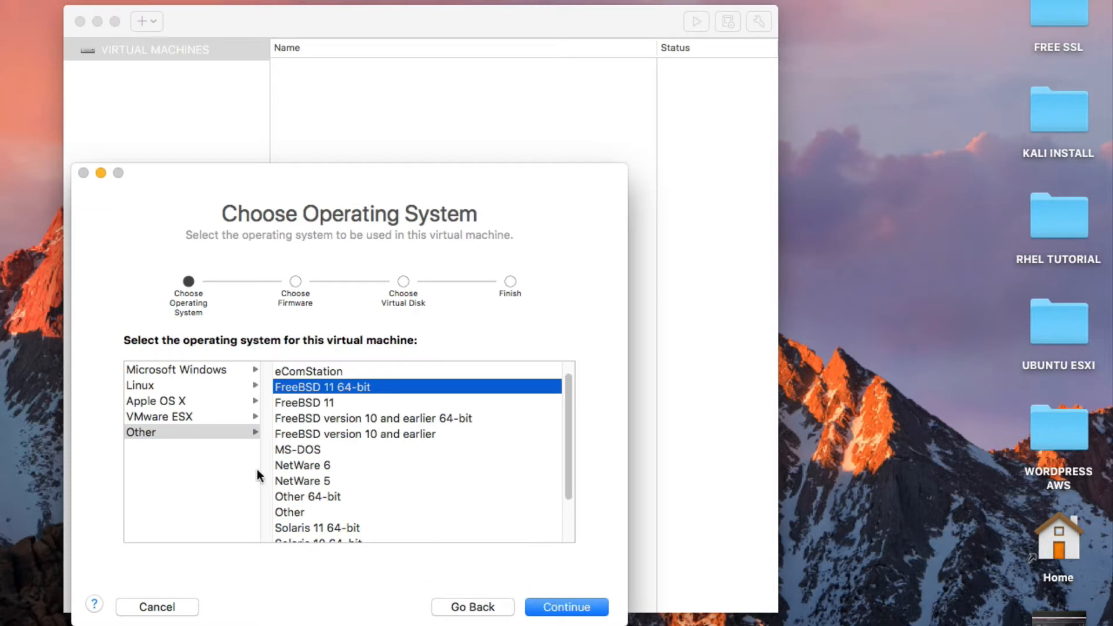
# Pick Other > FreeBSD 11 64-bit with Legacy BIOS and a new 20 GB disk.
pyautogui.click(187, 429)
pyautogui.click(303, 387)
pyautogui.click(556, 609)
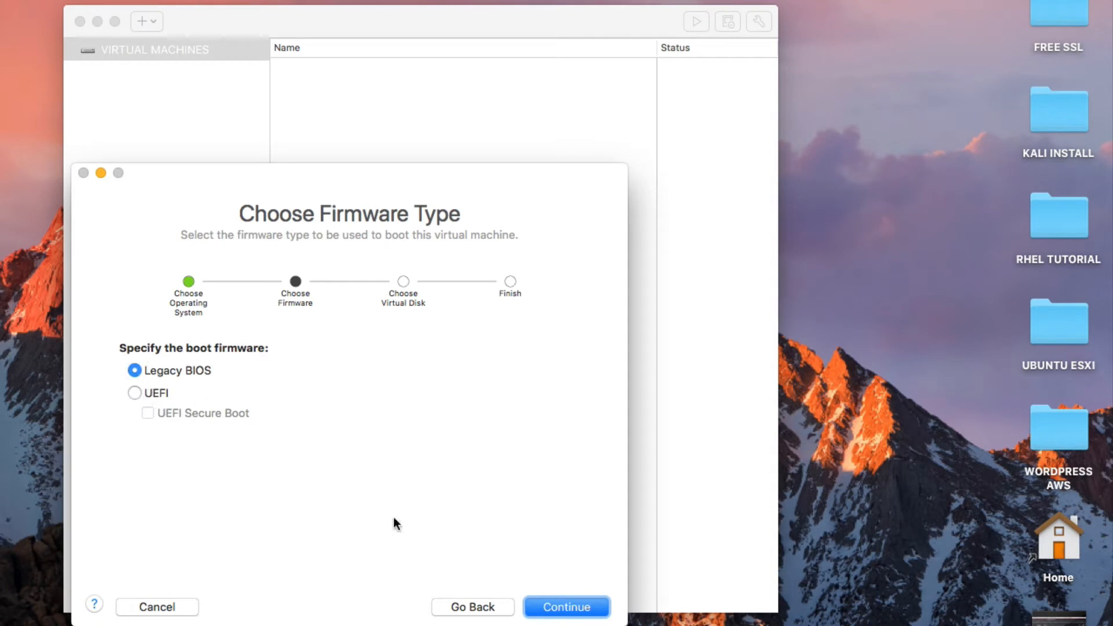
pyautogui.click(542, 609)
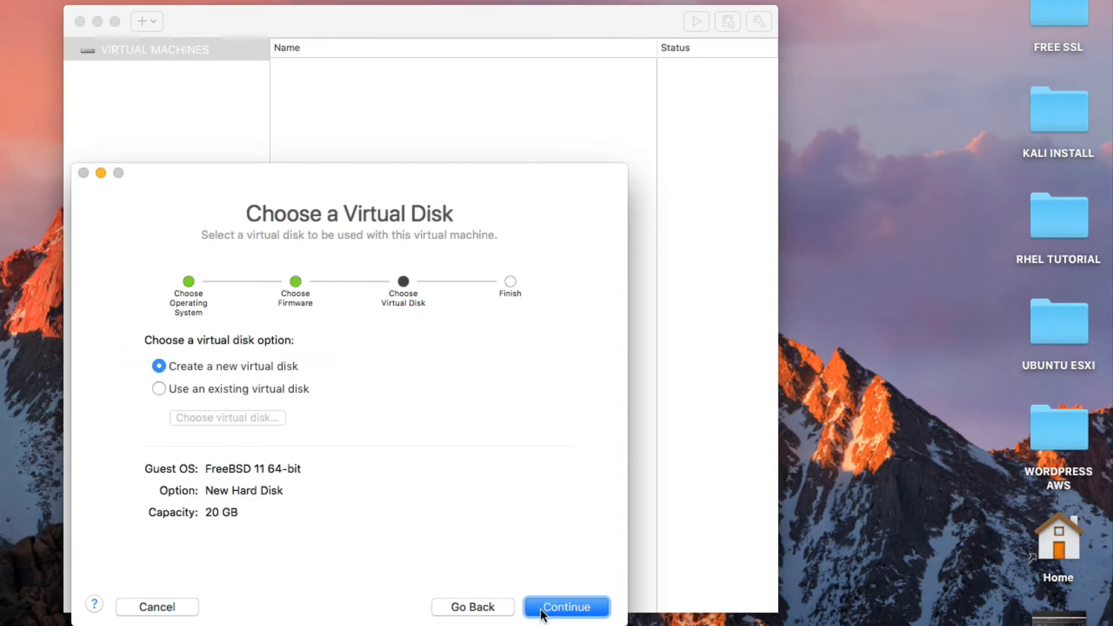
pyautogui.click(545, 612)
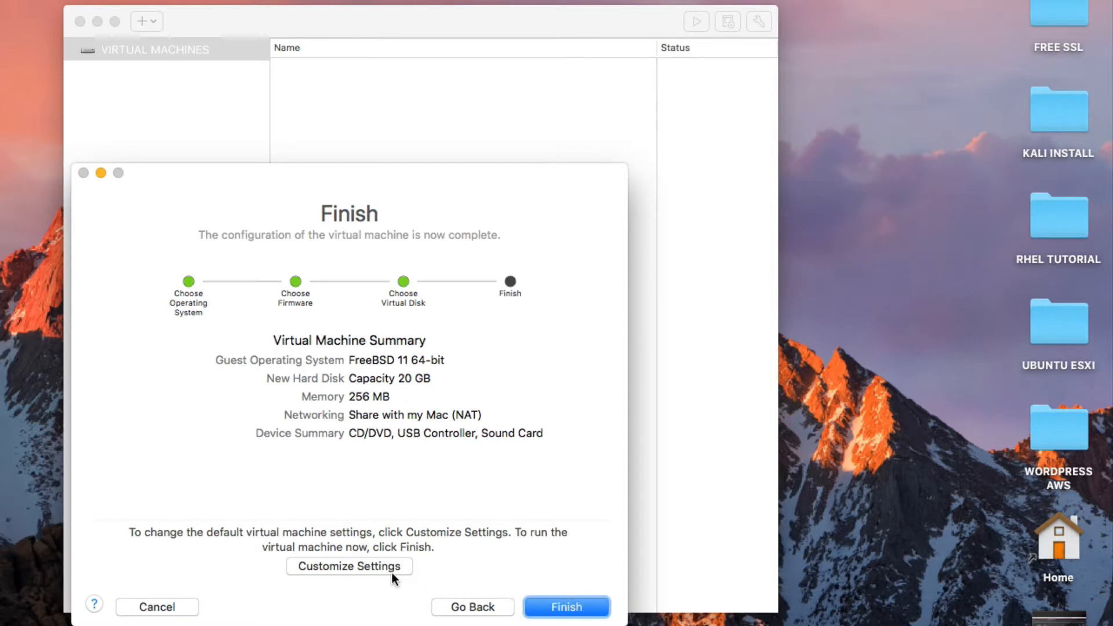
# Choose Customize Settings and save the virtual machine as 'PFSENSE VM'.
pyautogui.click(408, 572)
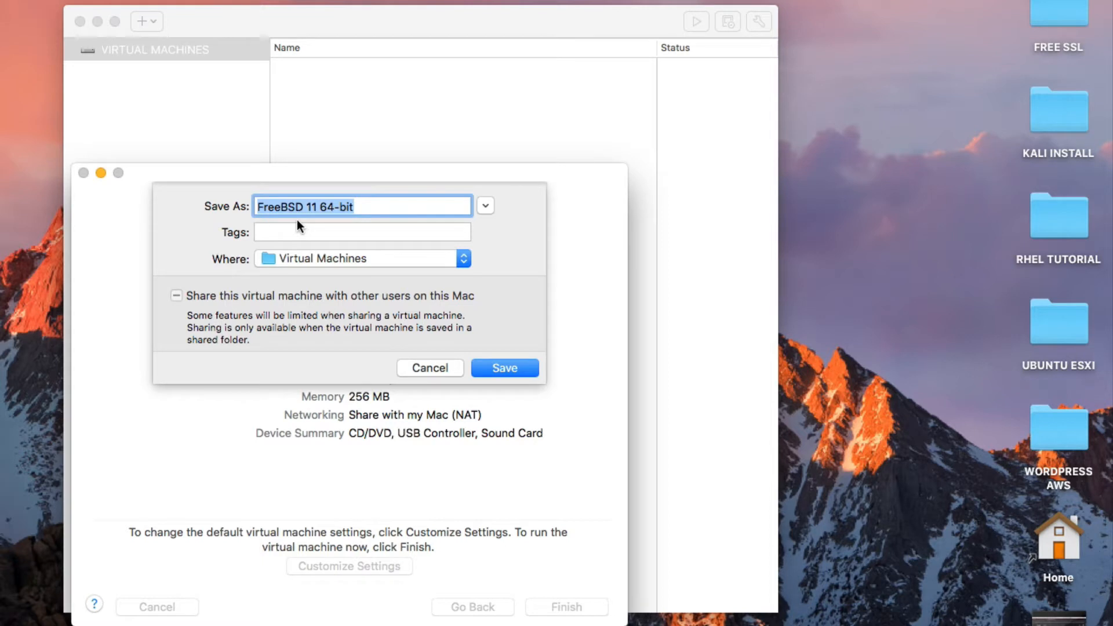
pyautogui.write('PFSENSE ')
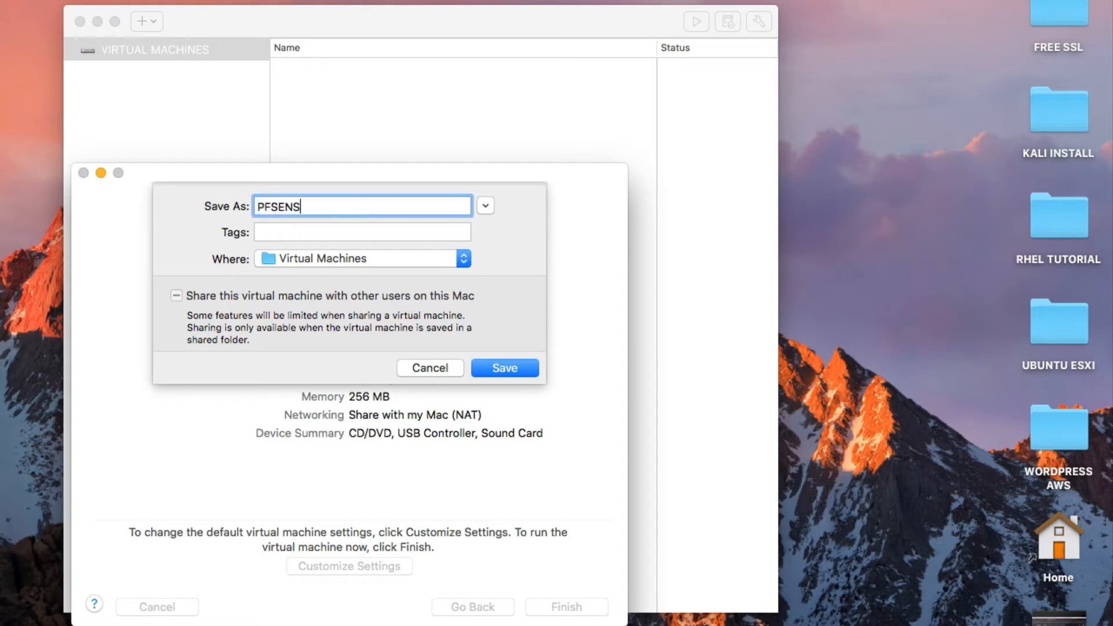
pyautogui.write('VM')
pyautogui.click(481, 369)
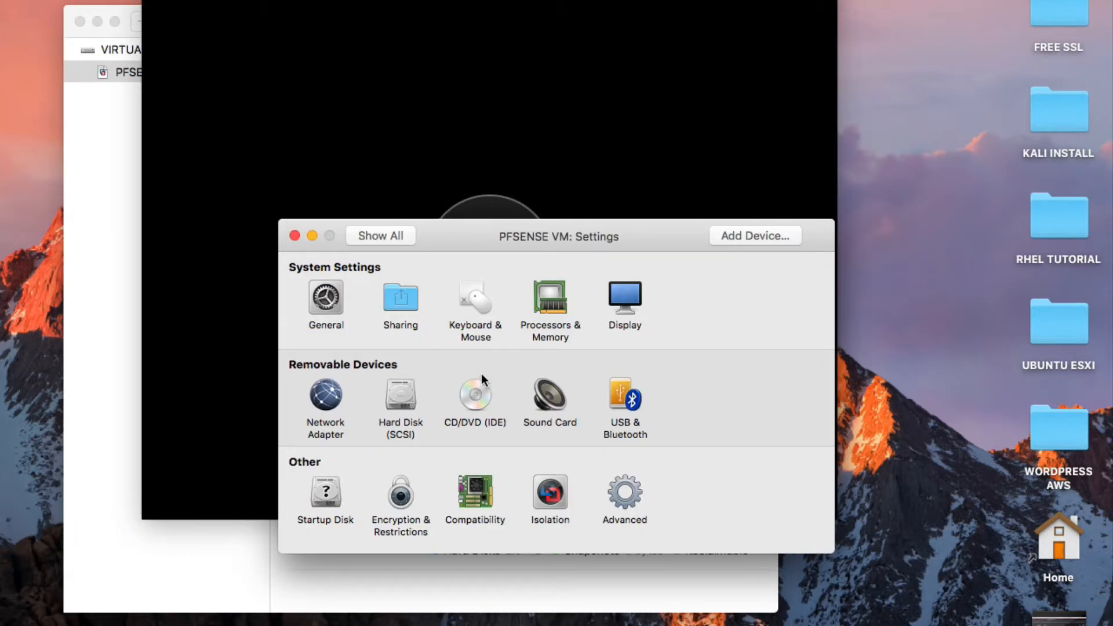
# Connect the CD/DVD (IDE) drive and browse Downloads for a disc image, then cancel.
pyautogui.click(477, 396)
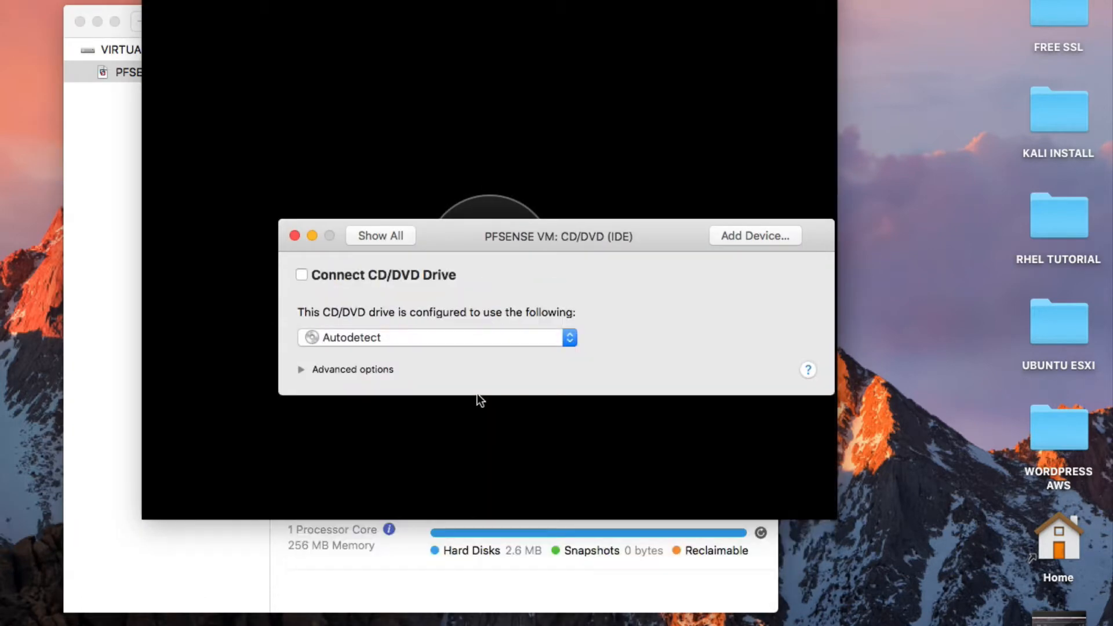
pyautogui.click(301, 275)
pyautogui.click(384, 339)
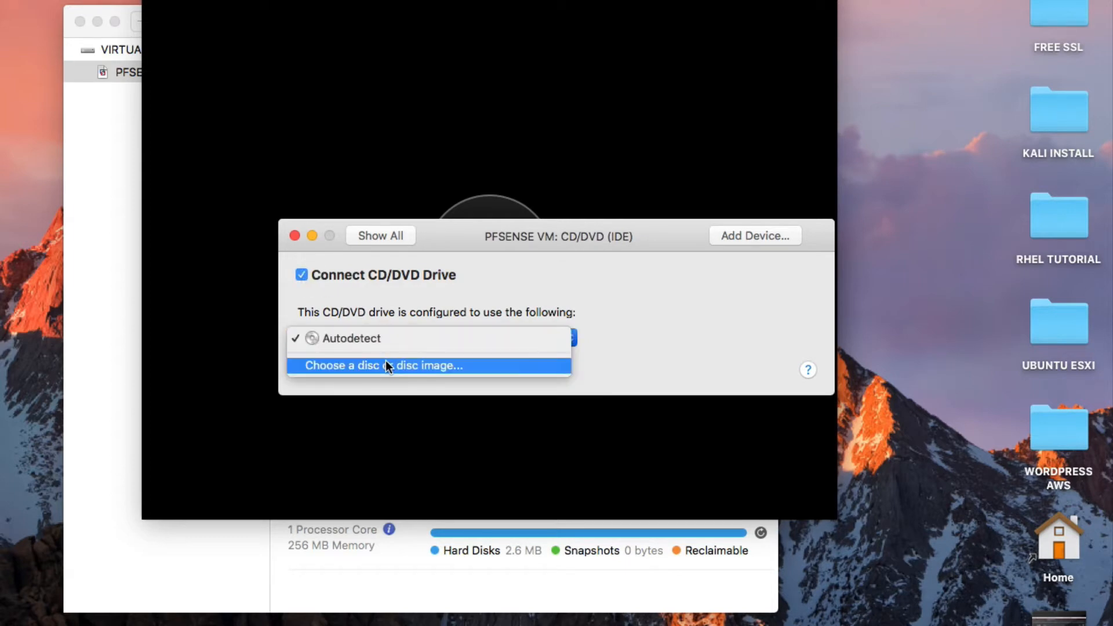
pyautogui.click(384, 365)
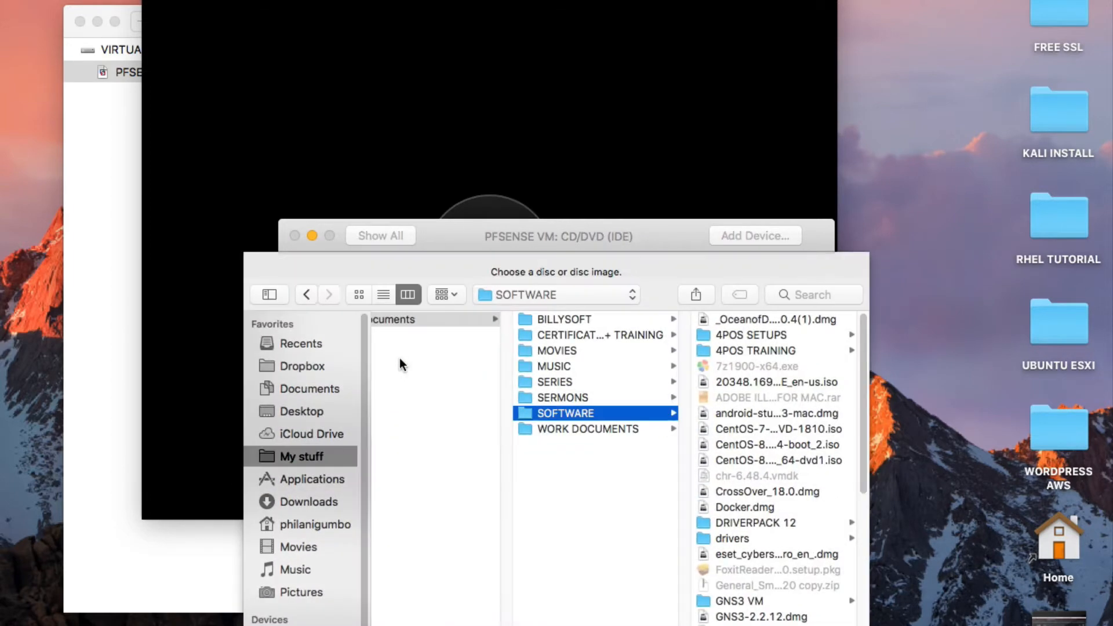
pyautogui.click(323, 506)
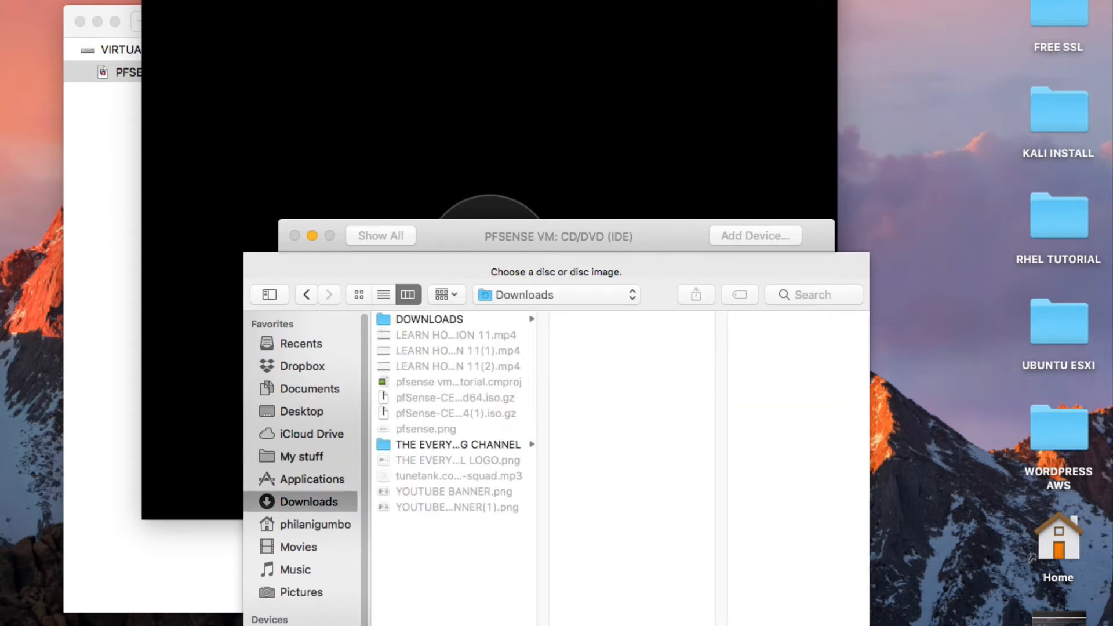
pyautogui.press('Escape')
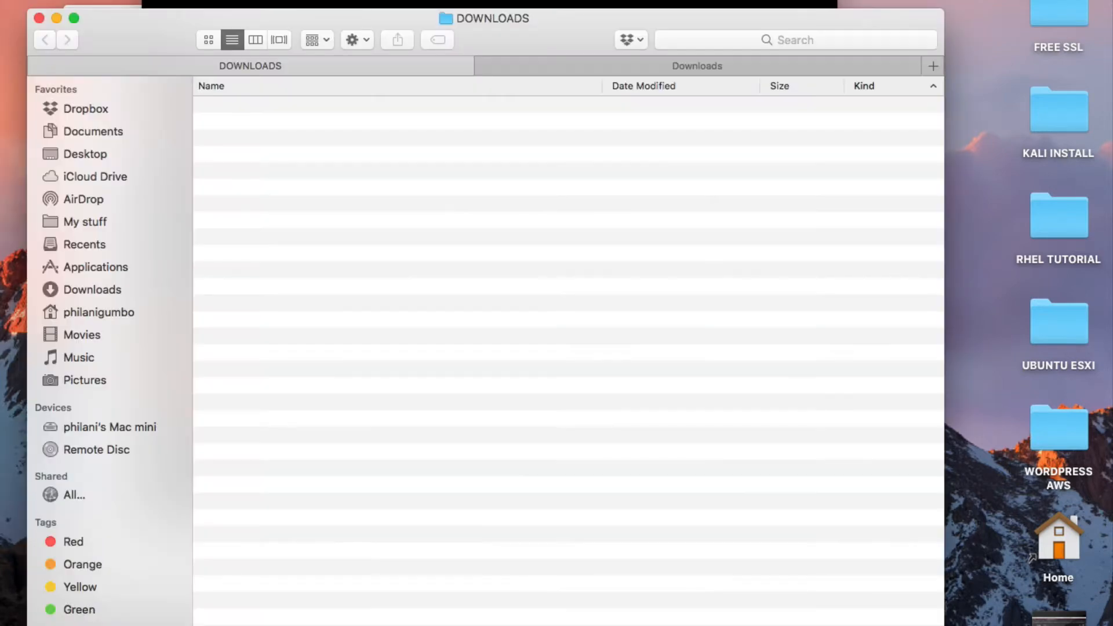
# In Finder's Downloads, open the pfSense-CE-2.6.0 .iso.gz archive with Archive Utility.
pyautogui.click(98, 291)
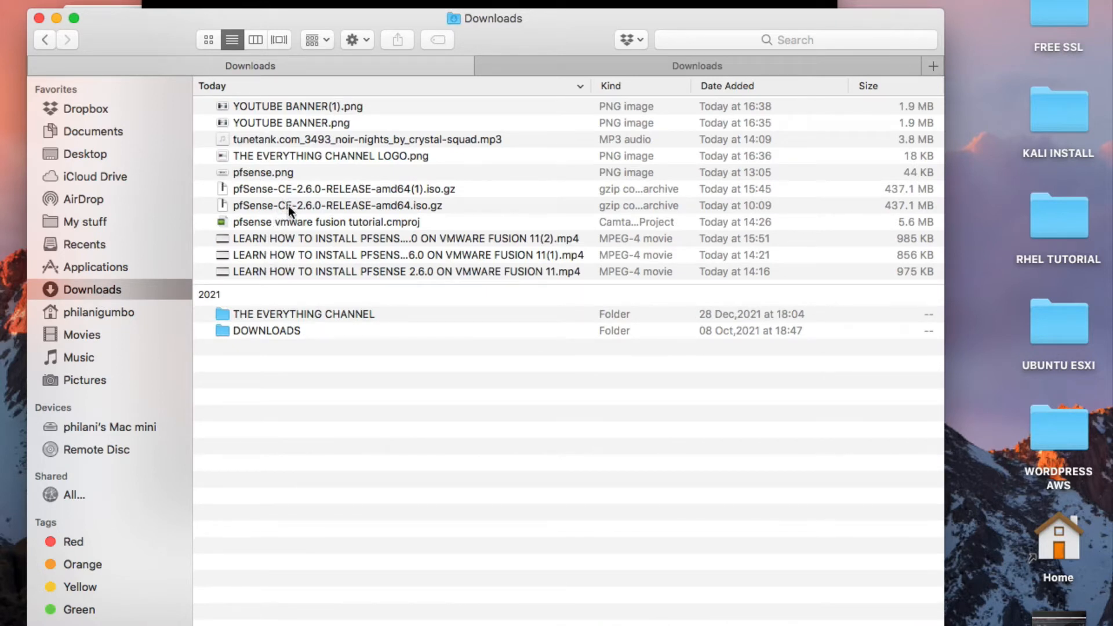
pyautogui.click(293, 192)
pyautogui.rightClick(298, 192)
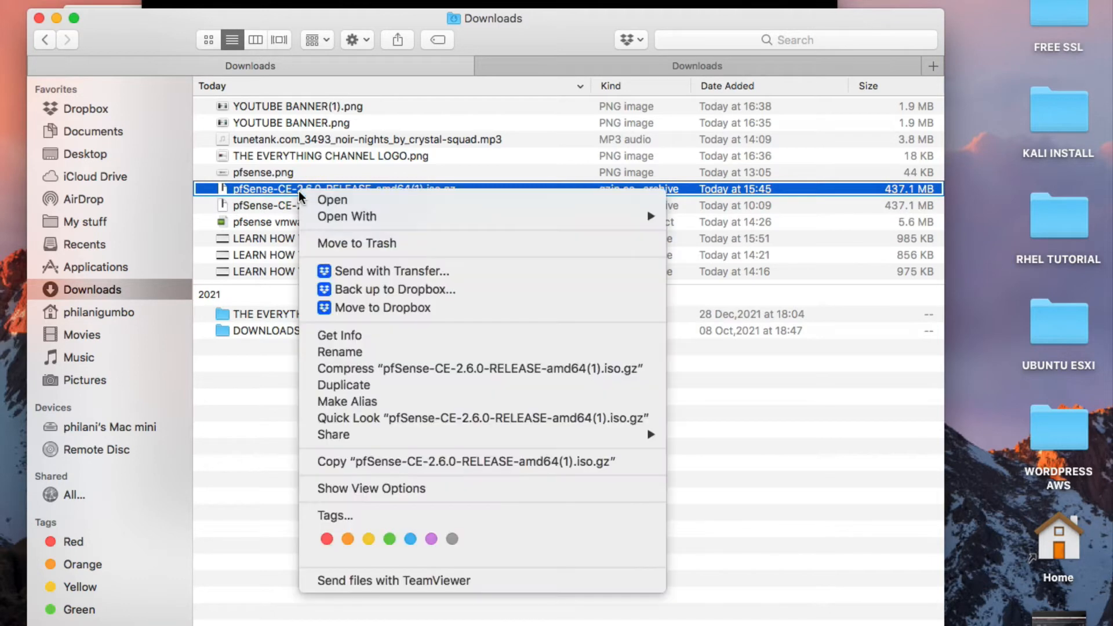
pyautogui.click(252, 200)
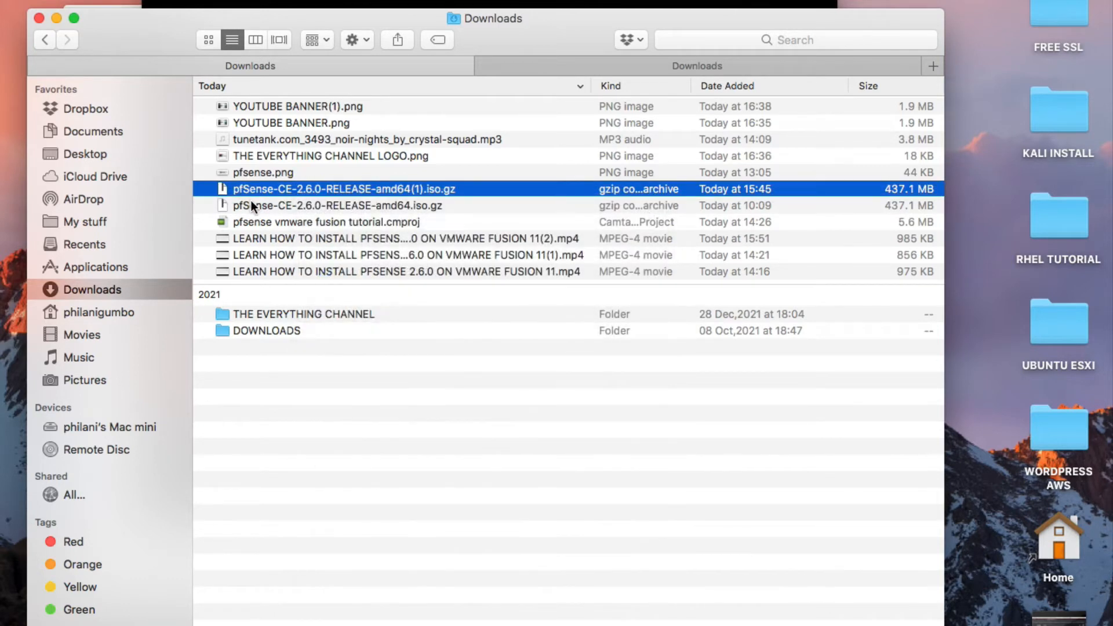
pyautogui.rightClick(256, 189)
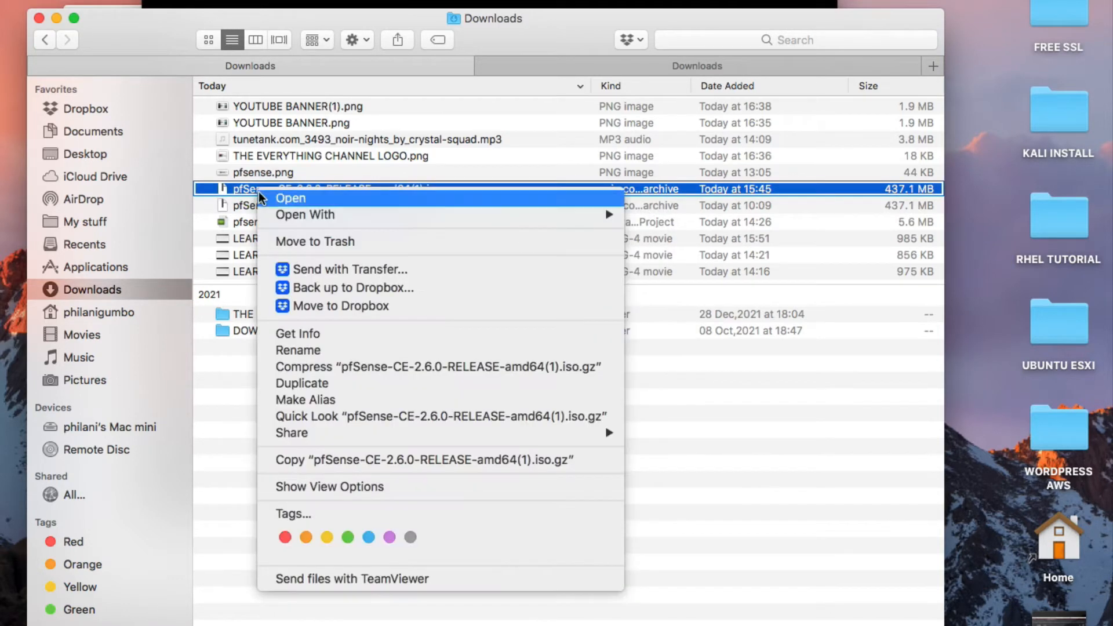
pyautogui.moveTo(602, 214)
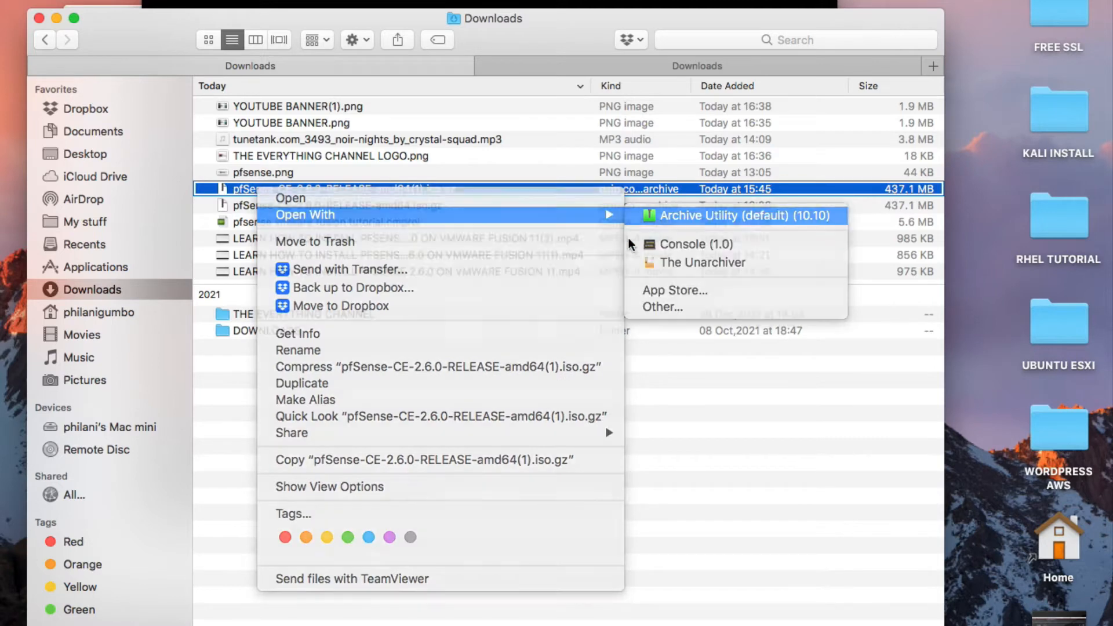
pyautogui.click(748, 214)
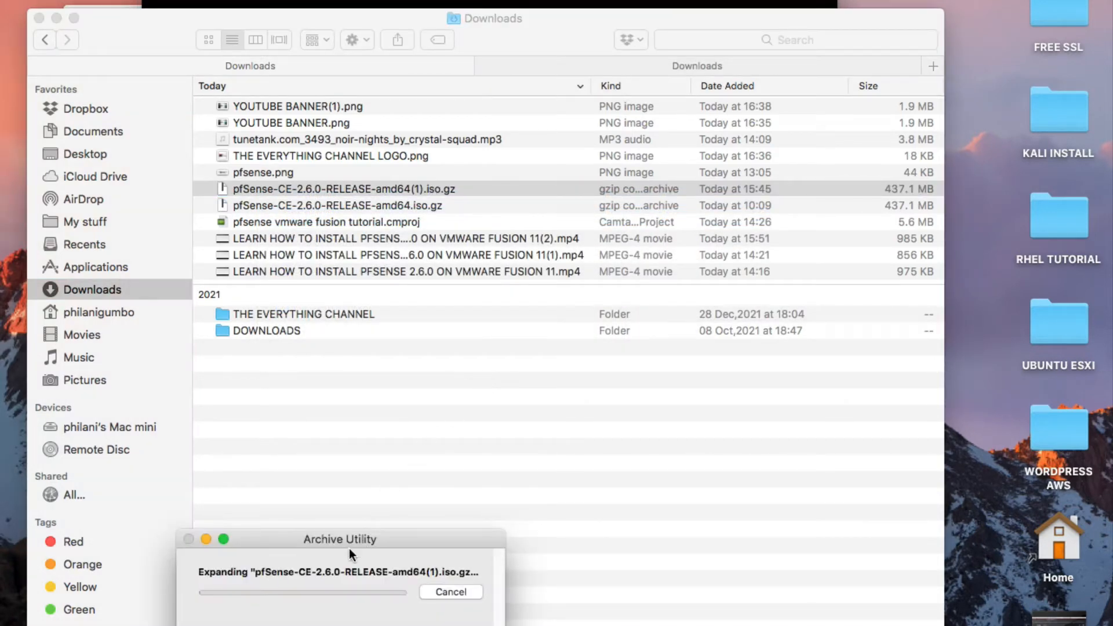
# Move the Archive Utility progress window into view while the .iso extracts.
pyautogui.moveTo(349, 548); pyautogui.dragTo(439, 159)
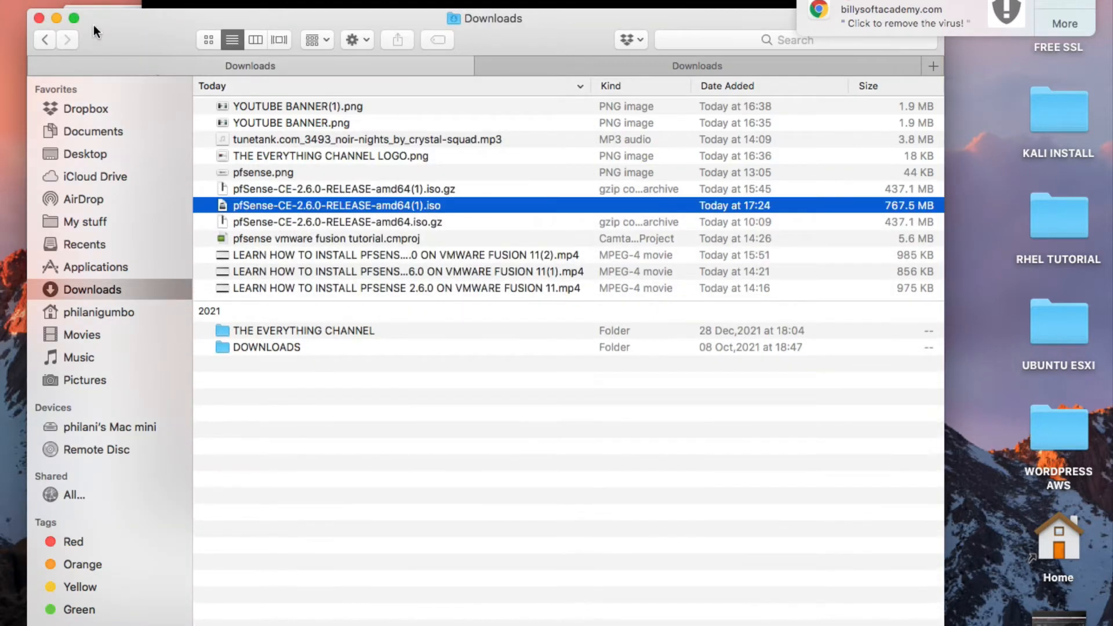
# Attach pfSense-CE-2.6.0-RELEASE-amd64(1).iso from Downloads to the CD/DVD drive and show advanced options.
pyautogui.click(57, 18)
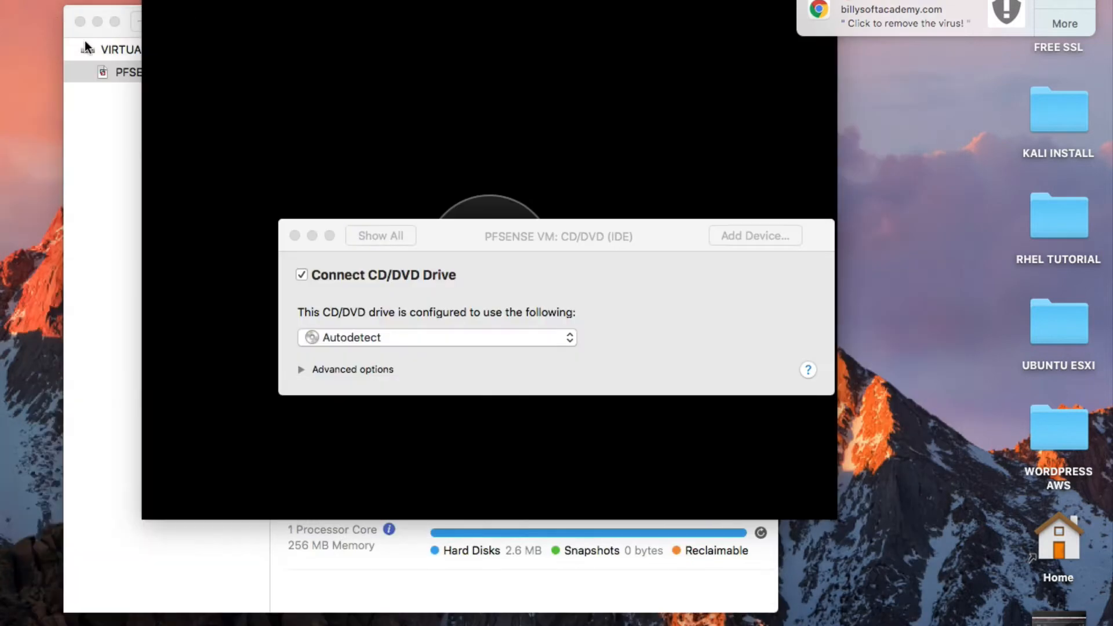
pyautogui.click(398, 333)
pyautogui.click(400, 333)
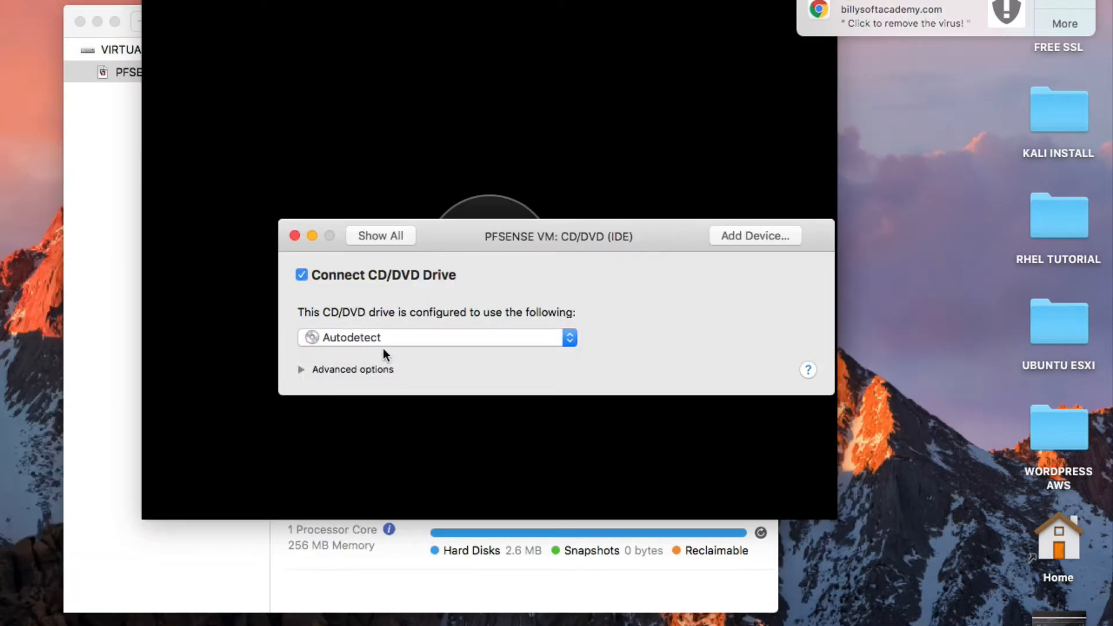
pyautogui.click(385, 341)
pyautogui.click(392, 368)
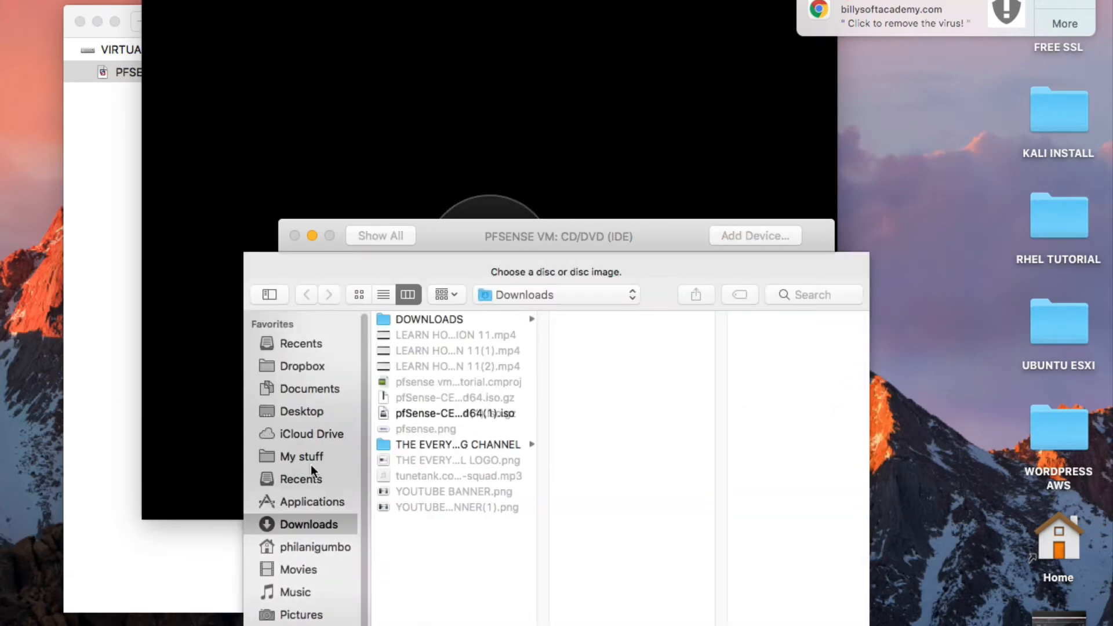
pyautogui.click(311, 461)
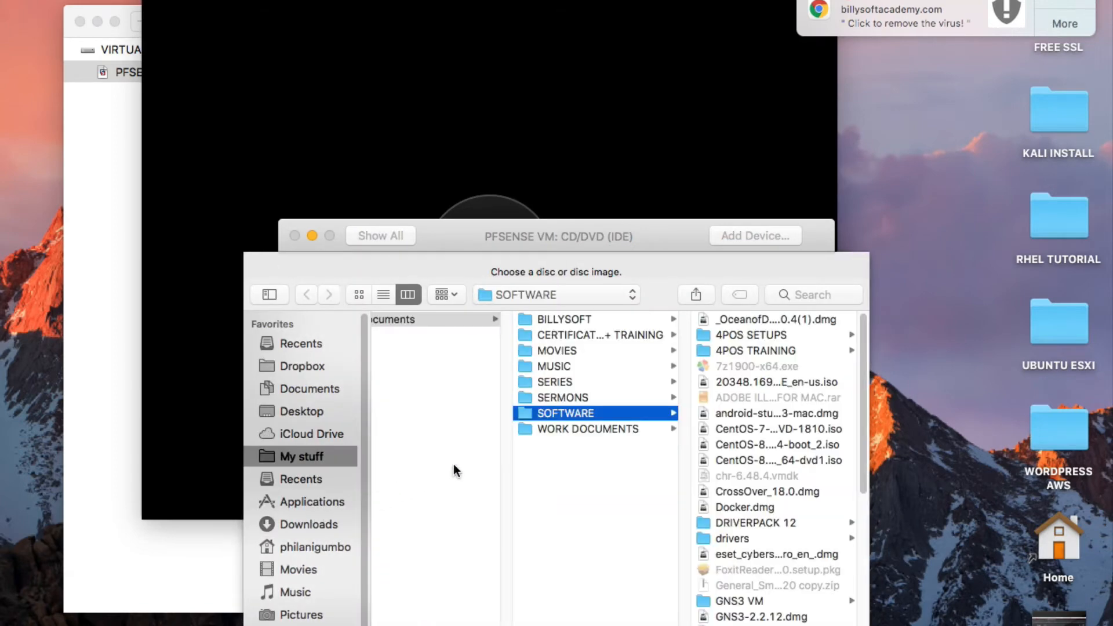
pyautogui.click(311, 524)
pyautogui.click(436, 414)
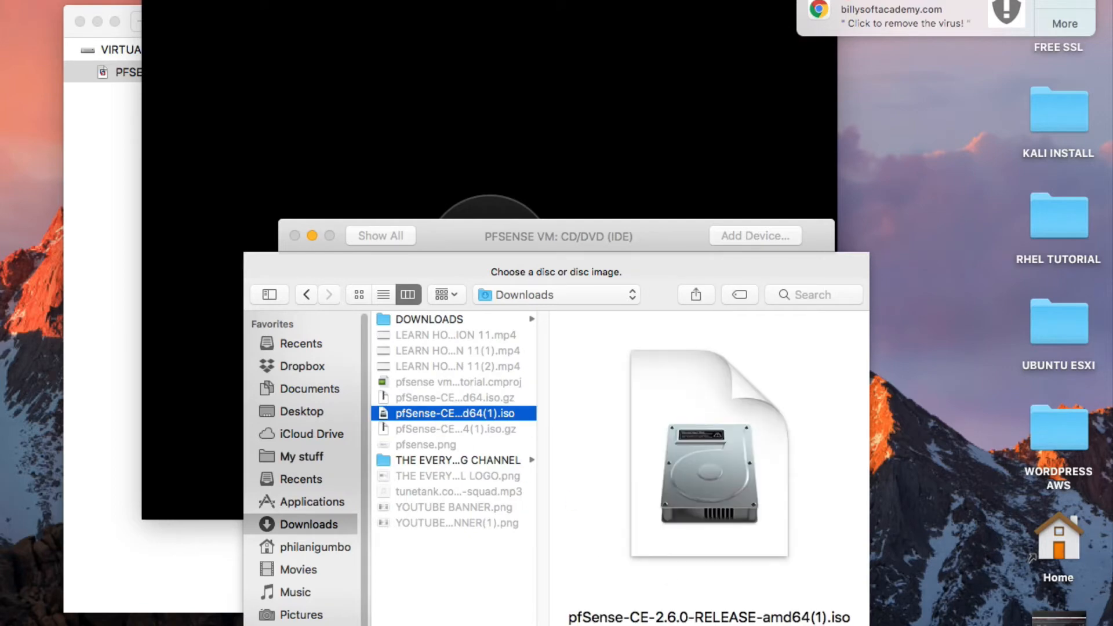
pyautogui.press('Return')
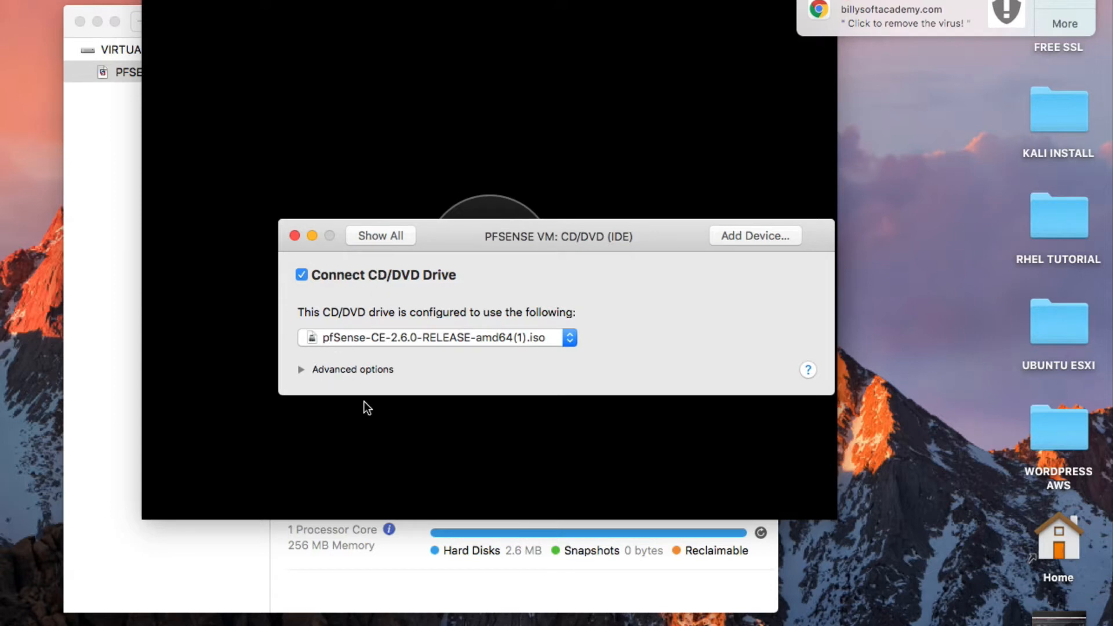
pyautogui.click(301, 369)
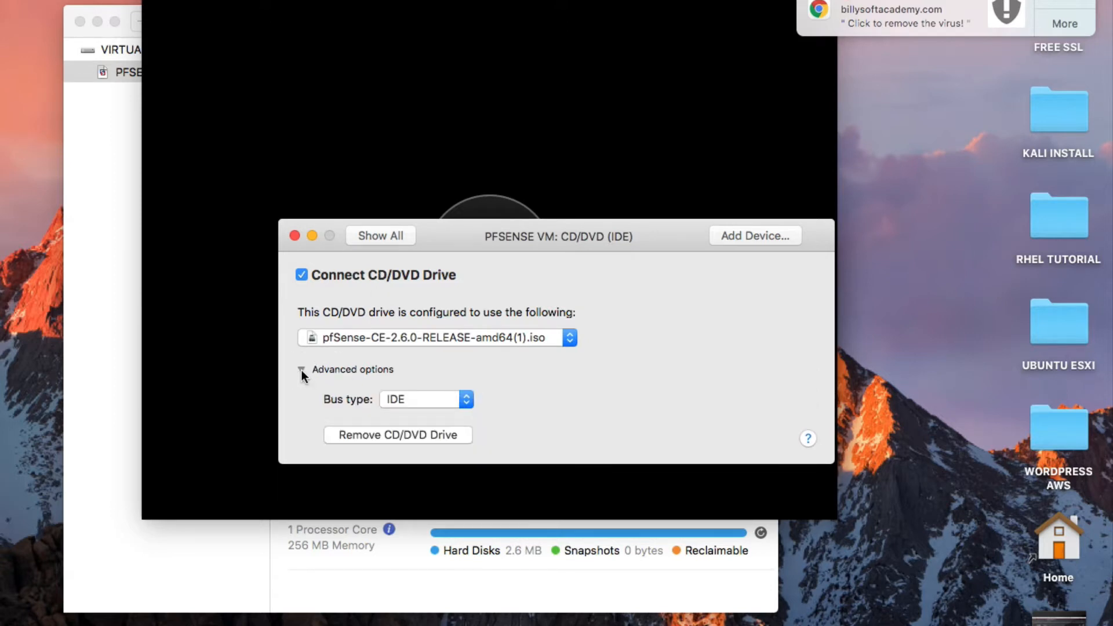
# After checking the hard disk, give the VM 2 processor cores and 2048 MB memory.
pyautogui.click(363, 241)
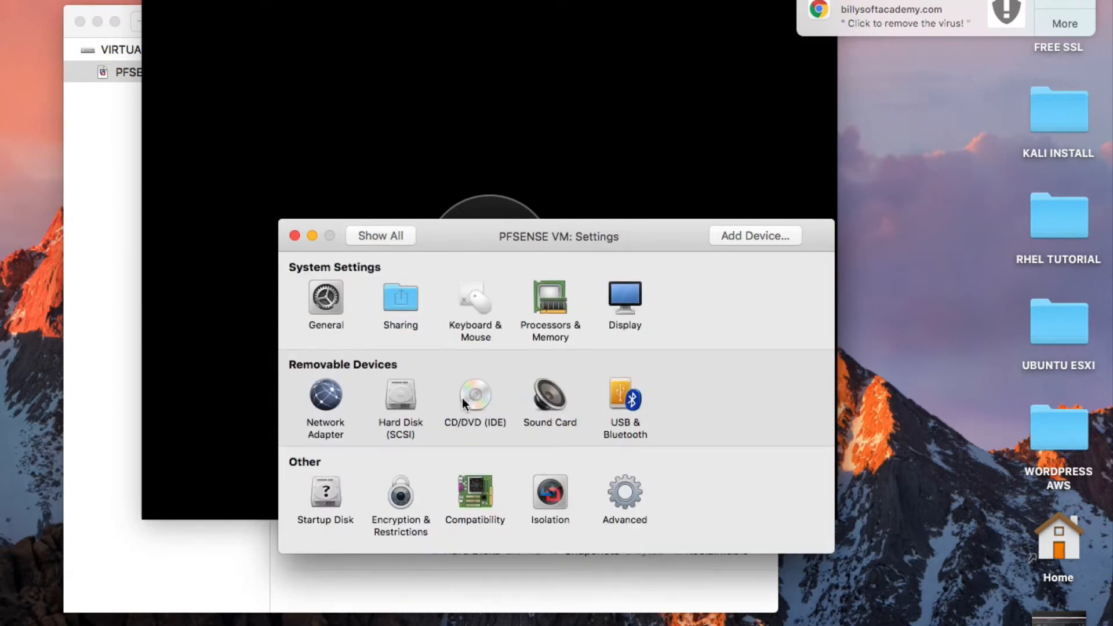
pyautogui.click(399, 406)
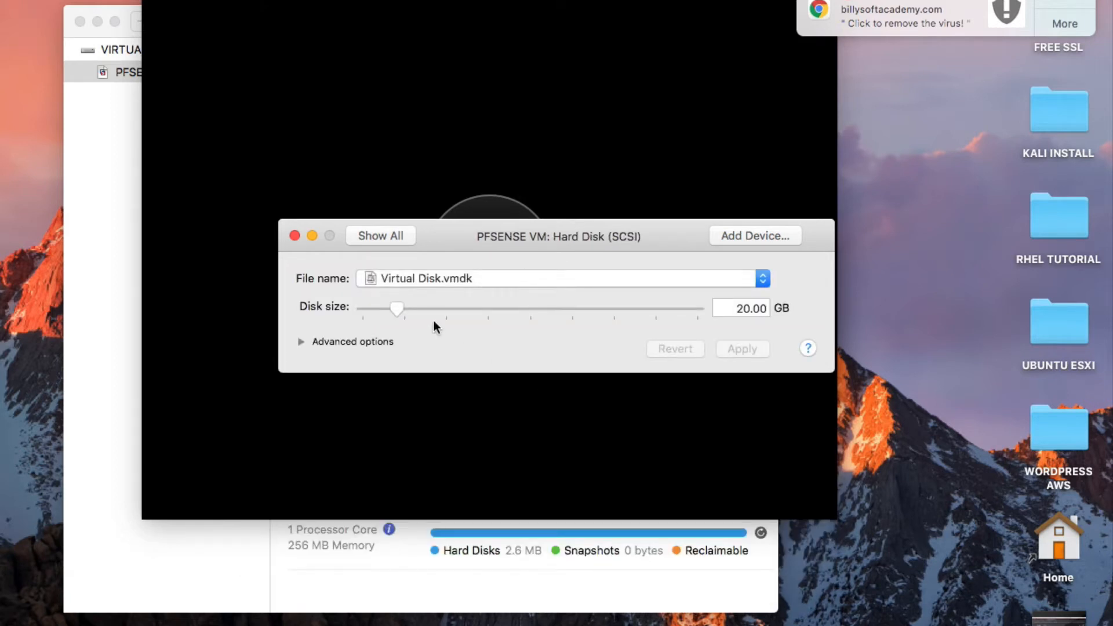
pyautogui.click(384, 236)
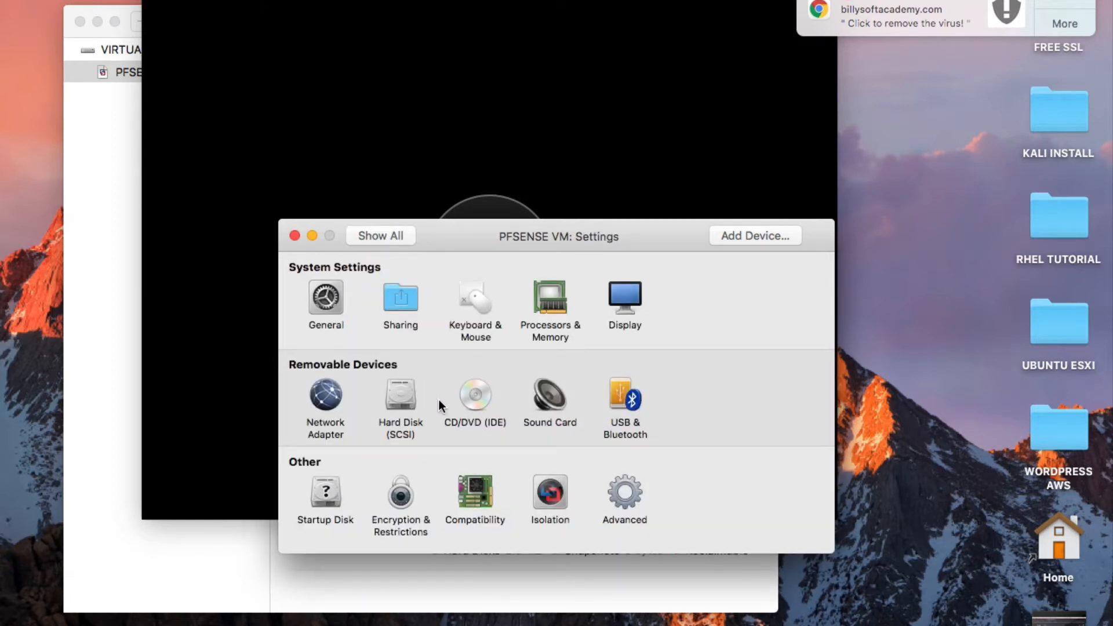
pyautogui.click(549, 302)
pyautogui.click(397, 306)
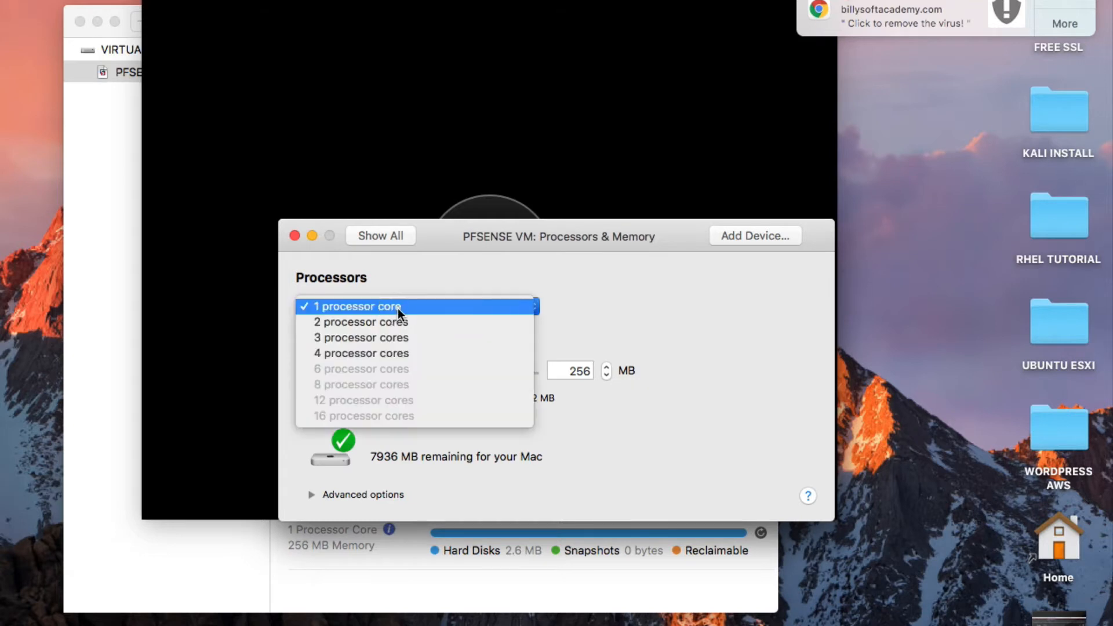
pyautogui.click(394, 321)
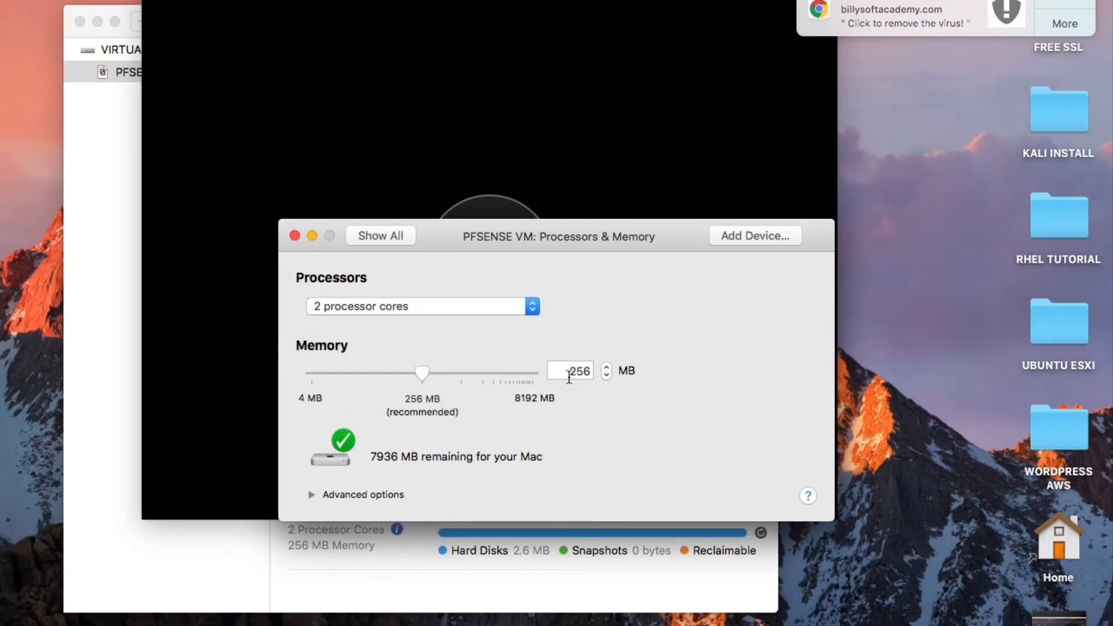
pyautogui.click(568, 375)
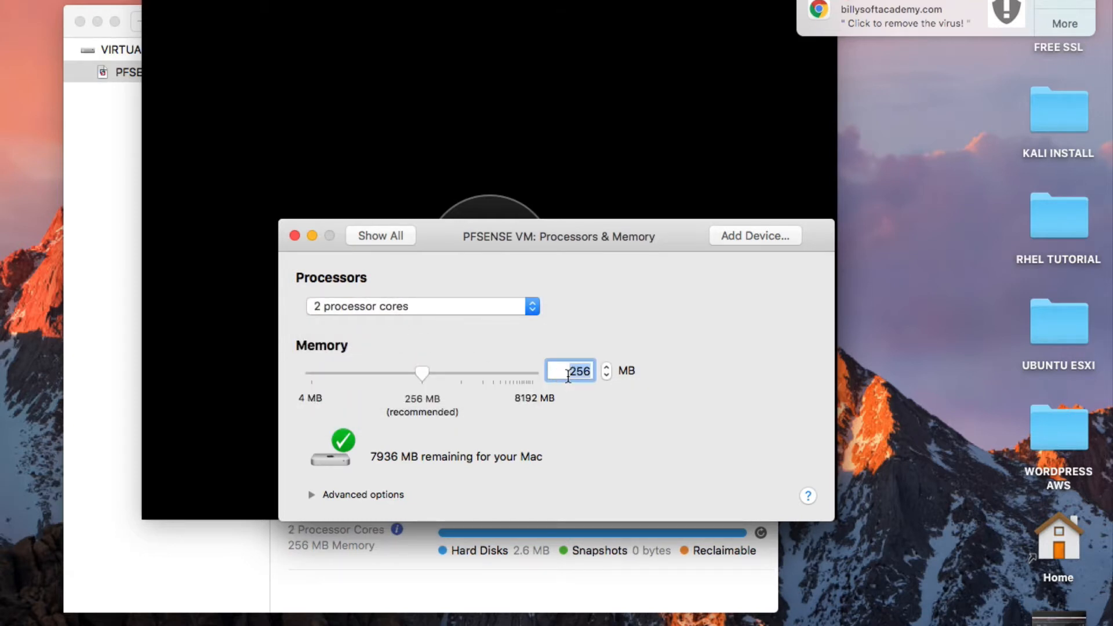
pyautogui.write('2048')
# Review the Display settings, then close the VM settings window.
pyautogui.click(397, 240)
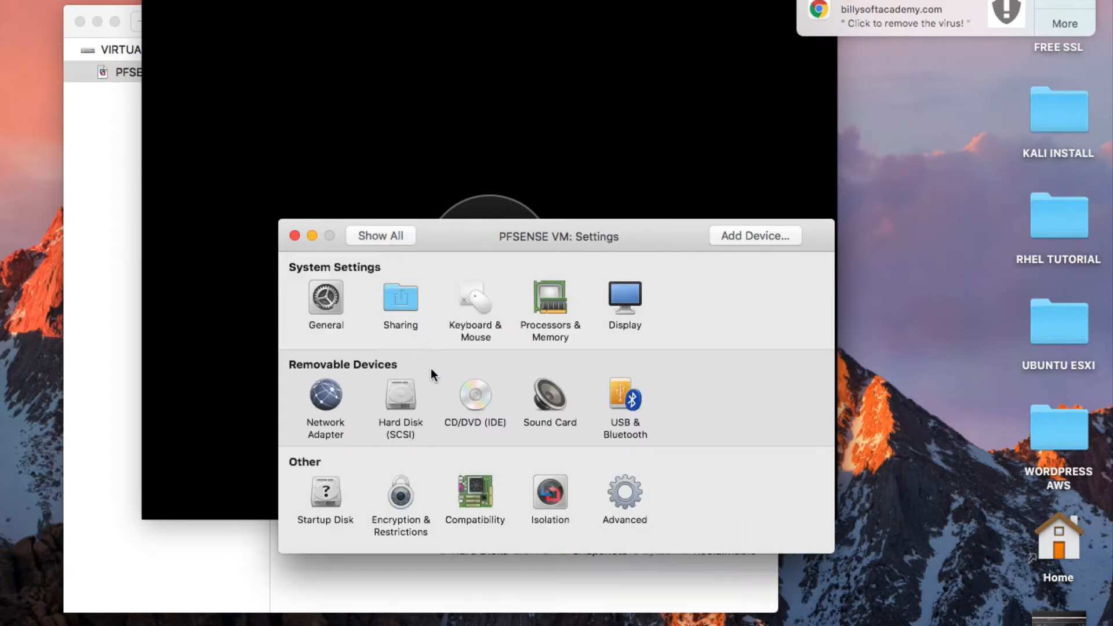
pyautogui.click(623, 315)
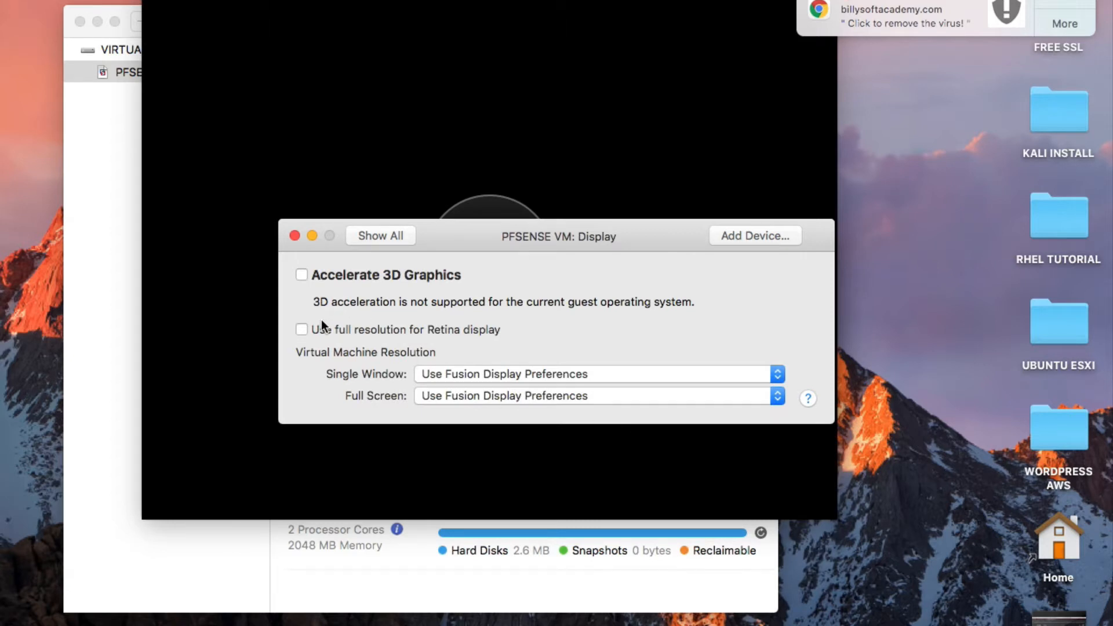
pyautogui.click(376, 233)
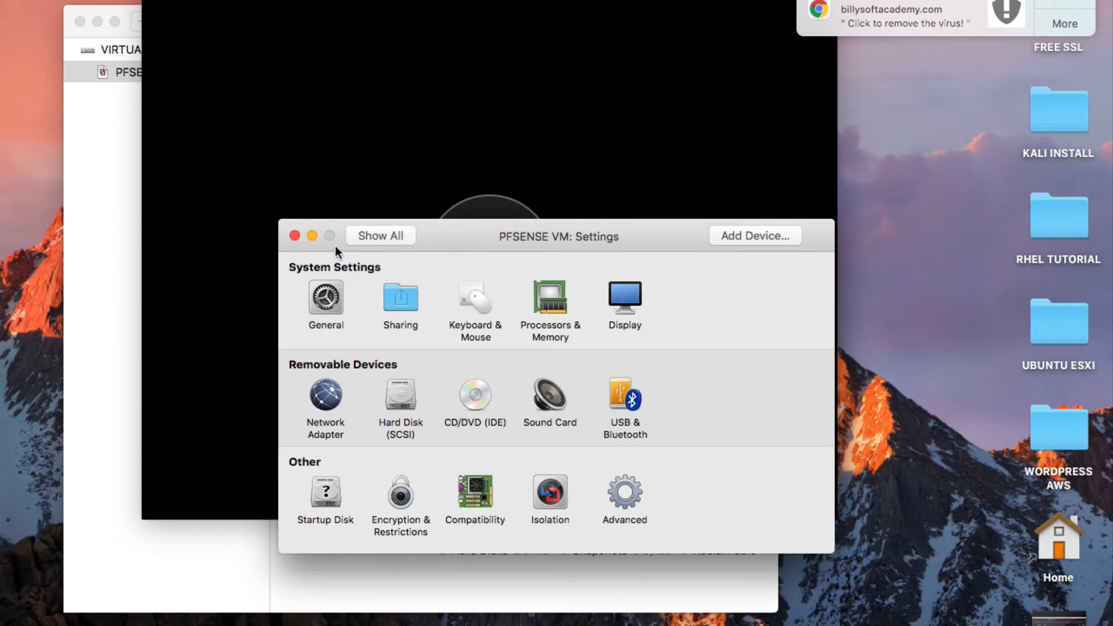
pyautogui.click(295, 235)
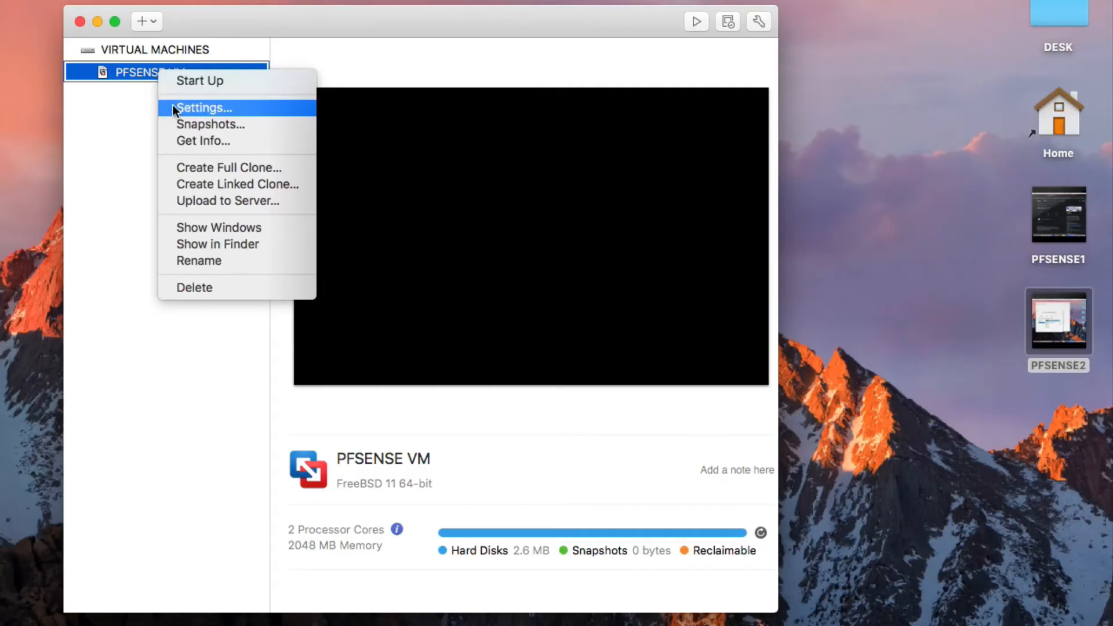
# Reopen the PFSENSE VM settings from the Virtual Machines sidebar.
pyautogui.click(173, 106)
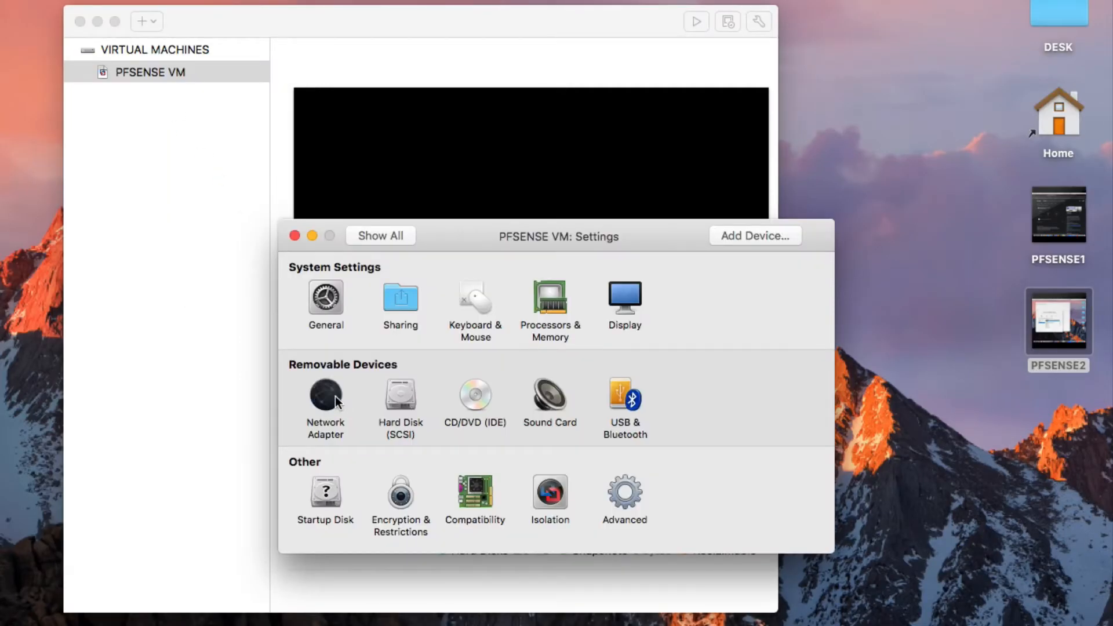
# Set the first network adapter to bridged Ethernet.
pyautogui.click(335, 396)
pyautogui.click(465, 400)
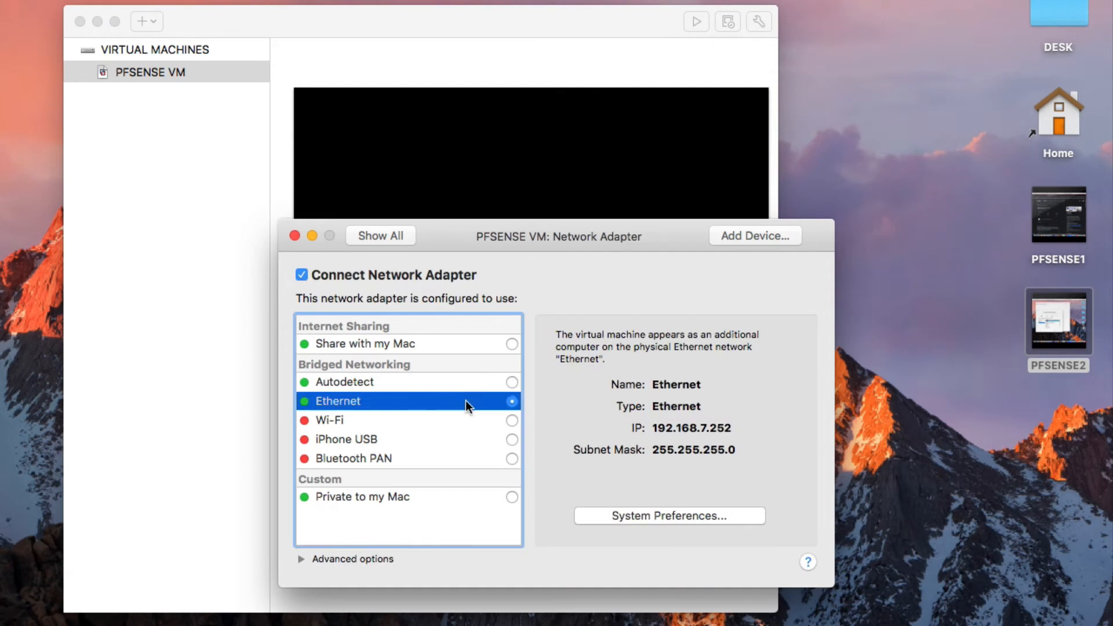
pyautogui.click(468, 390)
pyautogui.click(474, 401)
pyautogui.click(380, 242)
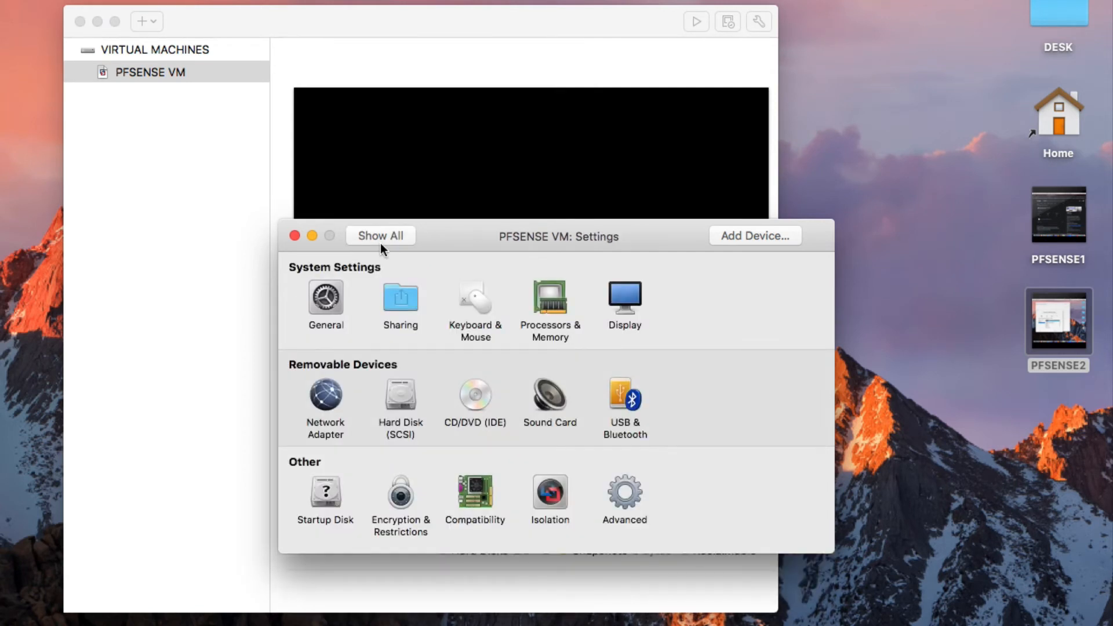
# Add a second network adapter on Private to my Mac and close settings.
pyautogui.click(719, 237)
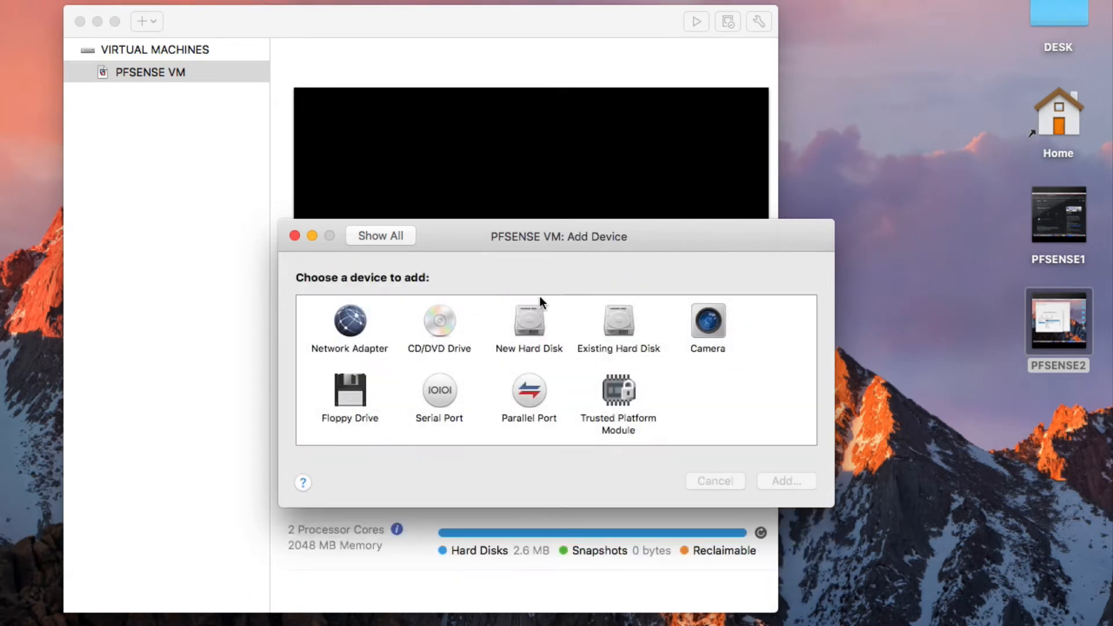
pyautogui.click(353, 334)
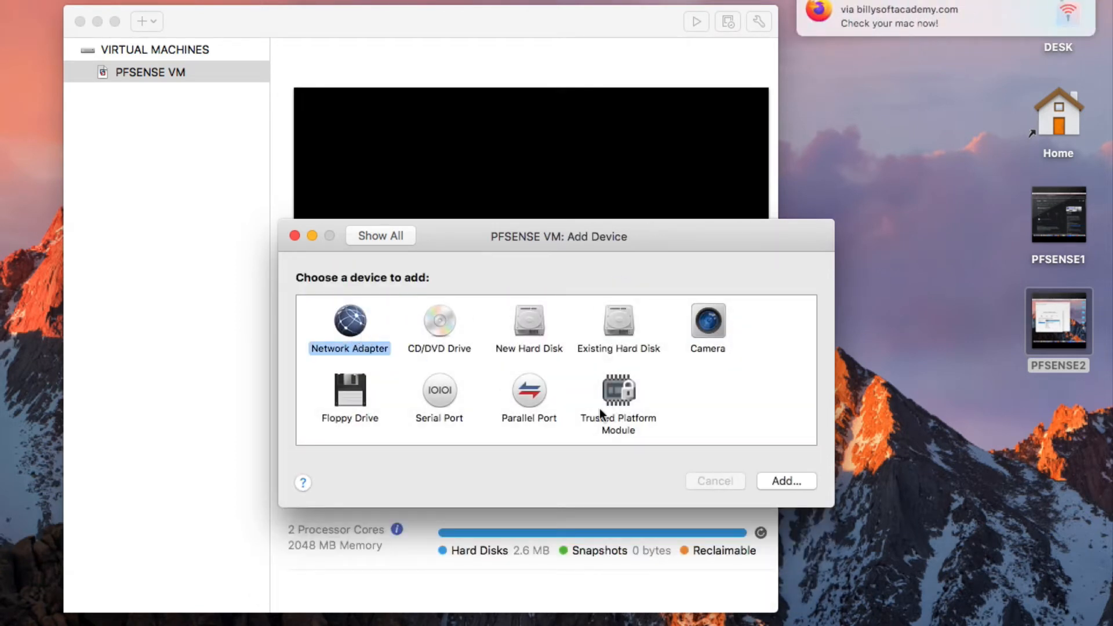
pyautogui.click(777, 481)
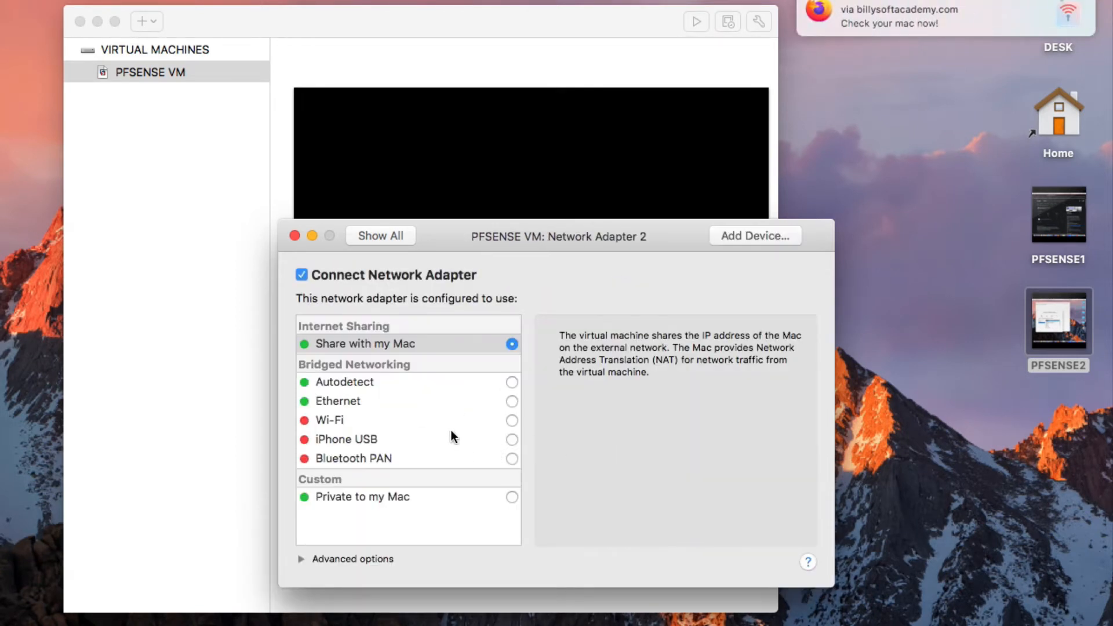
pyautogui.click(511, 496)
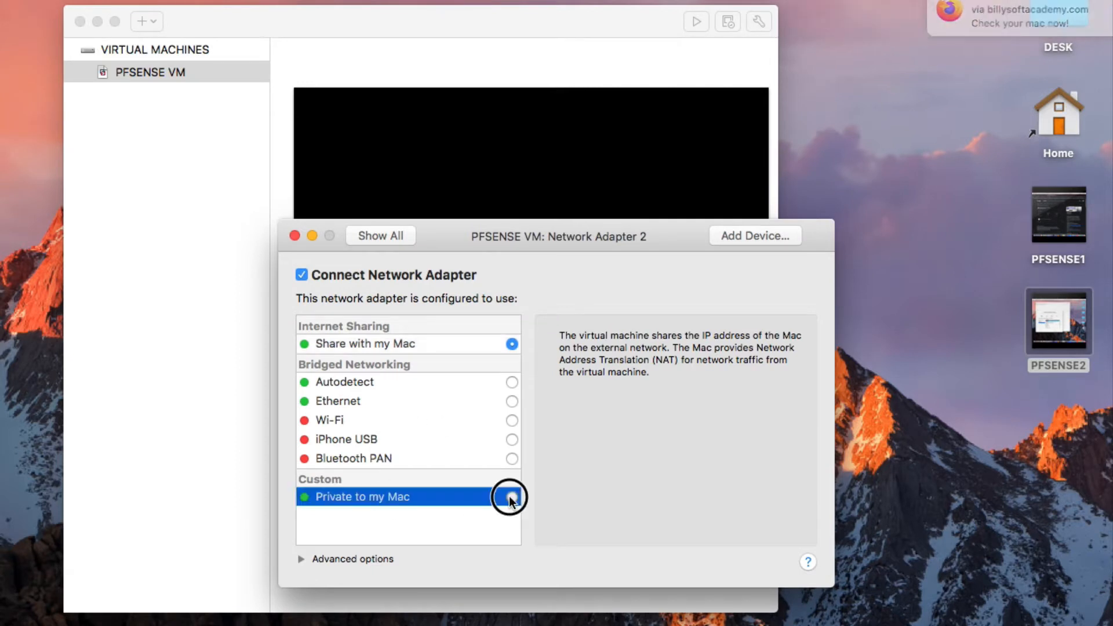
pyautogui.click(395, 238)
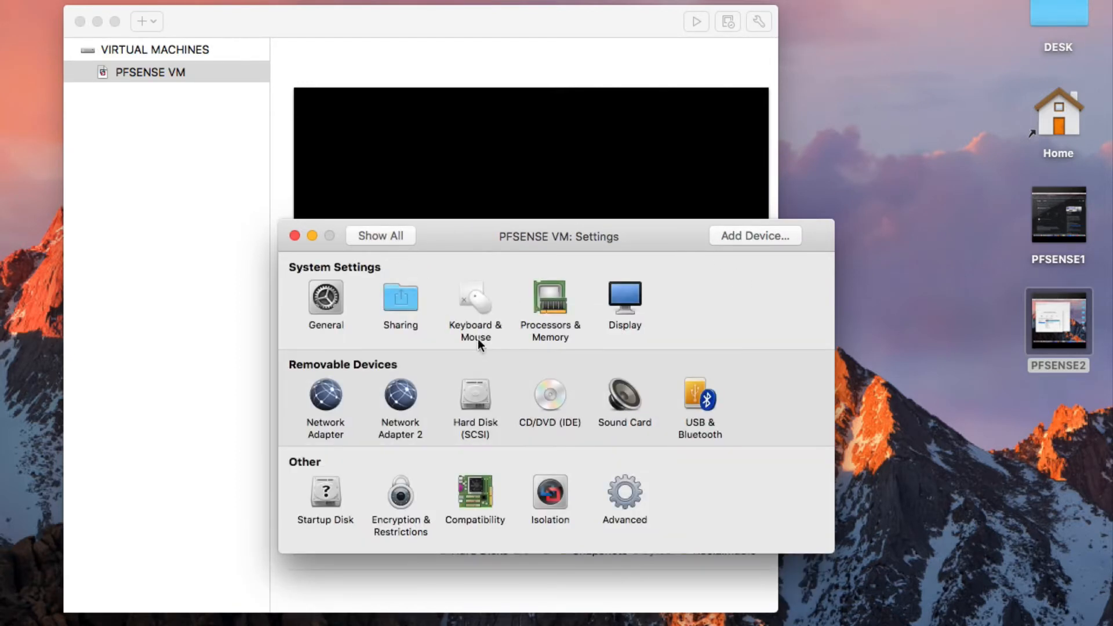
pyautogui.click(297, 235)
# Start up PFSENSE VM, then move its console window fully on screen and enlarge it.
pyautogui.rightClick(169, 75)
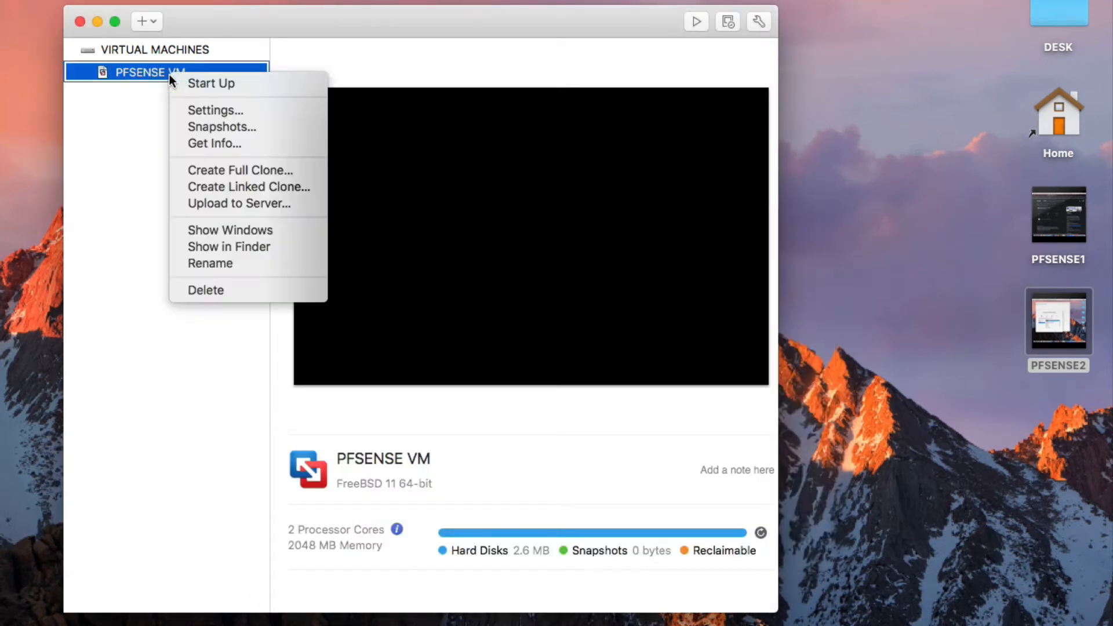
pyautogui.click(179, 81)
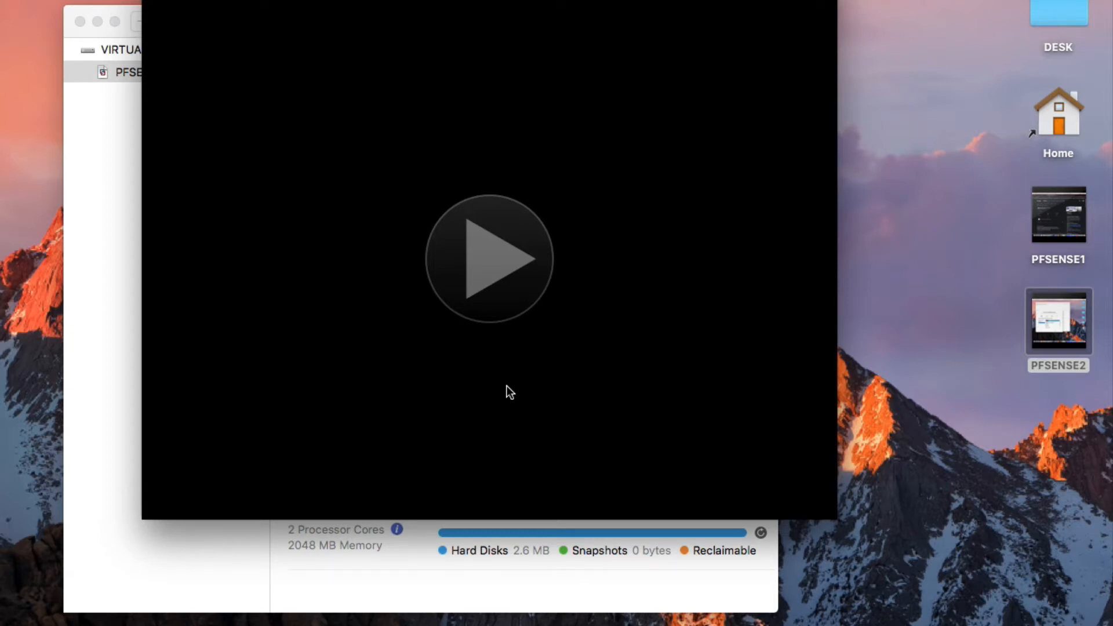
pyautogui.moveTo(429, 0); pyautogui.dragTo(349, 11)
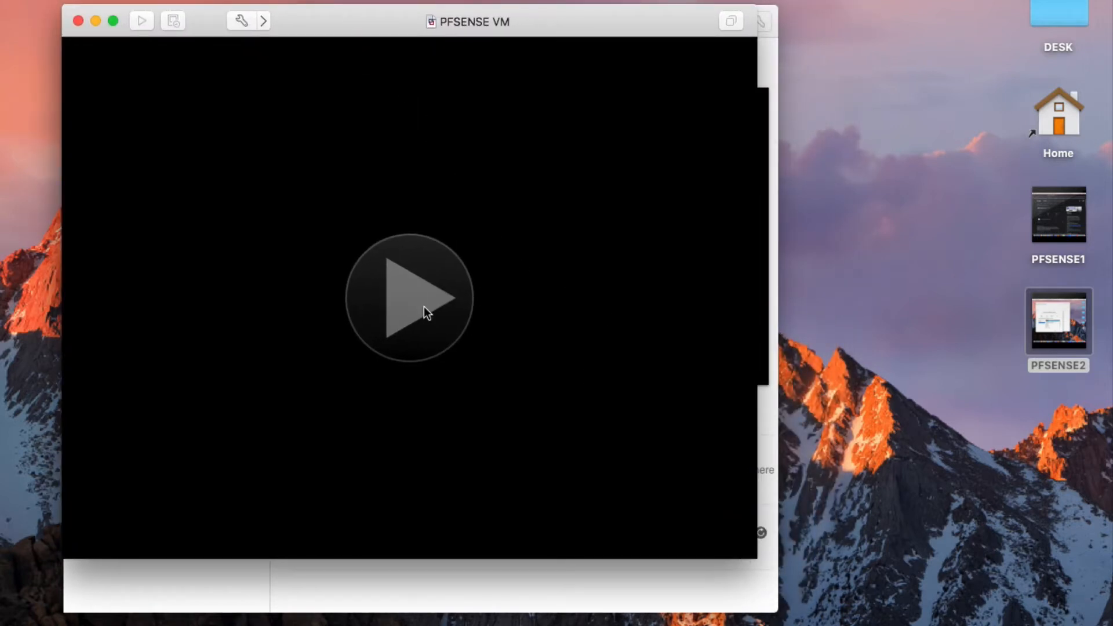
pyautogui.moveTo(756, 565); pyautogui.dragTo(775, 594)
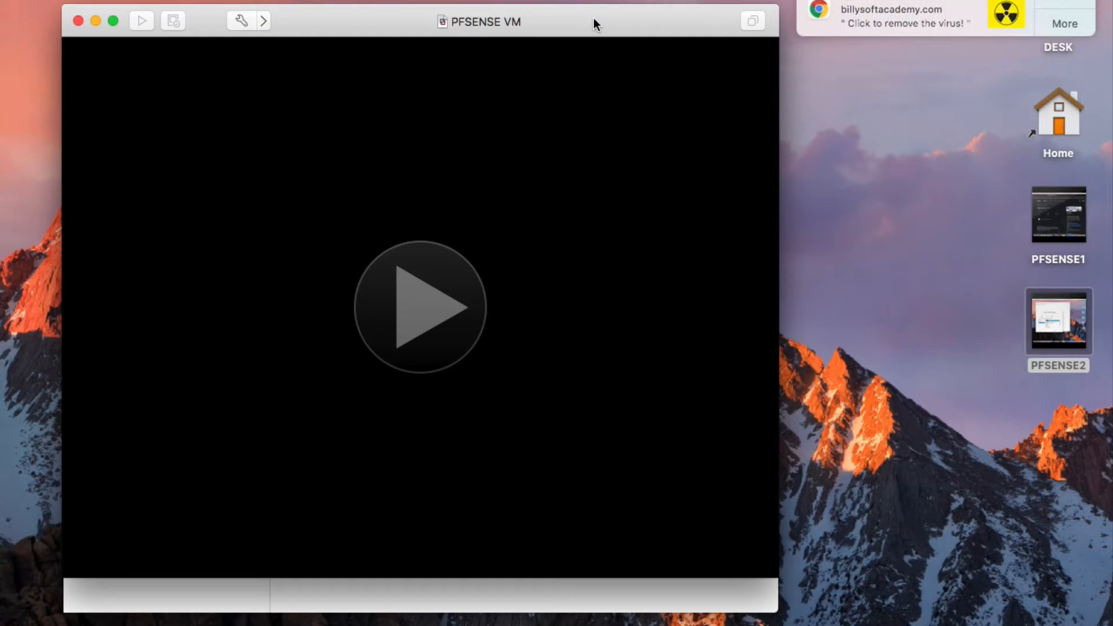
# Dismiss the Chrome notification and capture input in the console as the pfSense installer boots.
pyautogui.click(1040, 0)
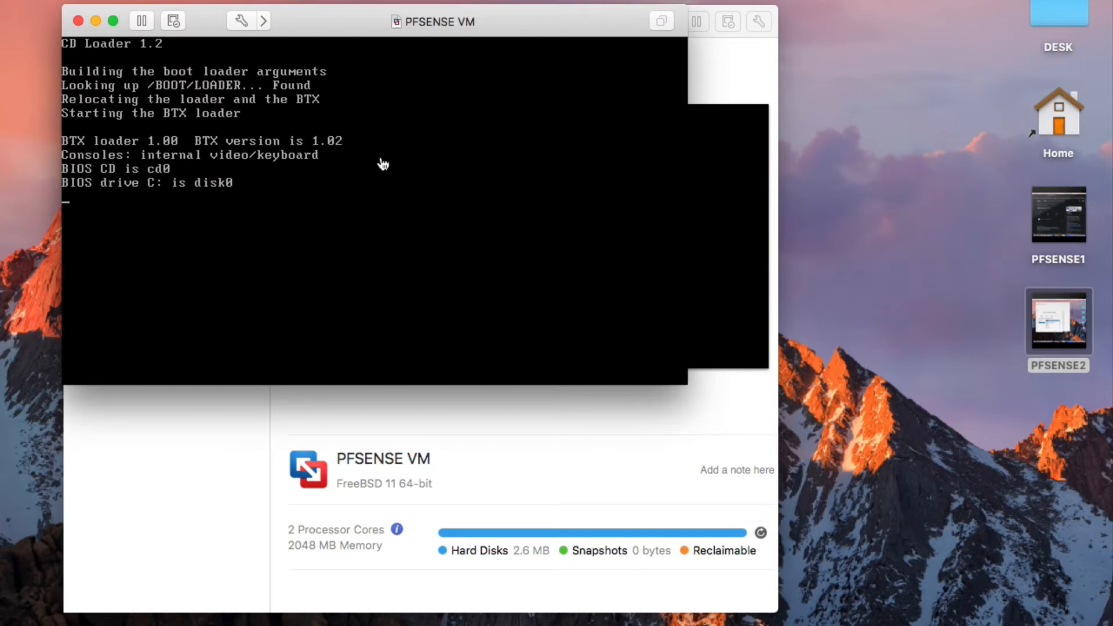
pyautogui.click(383, 165)
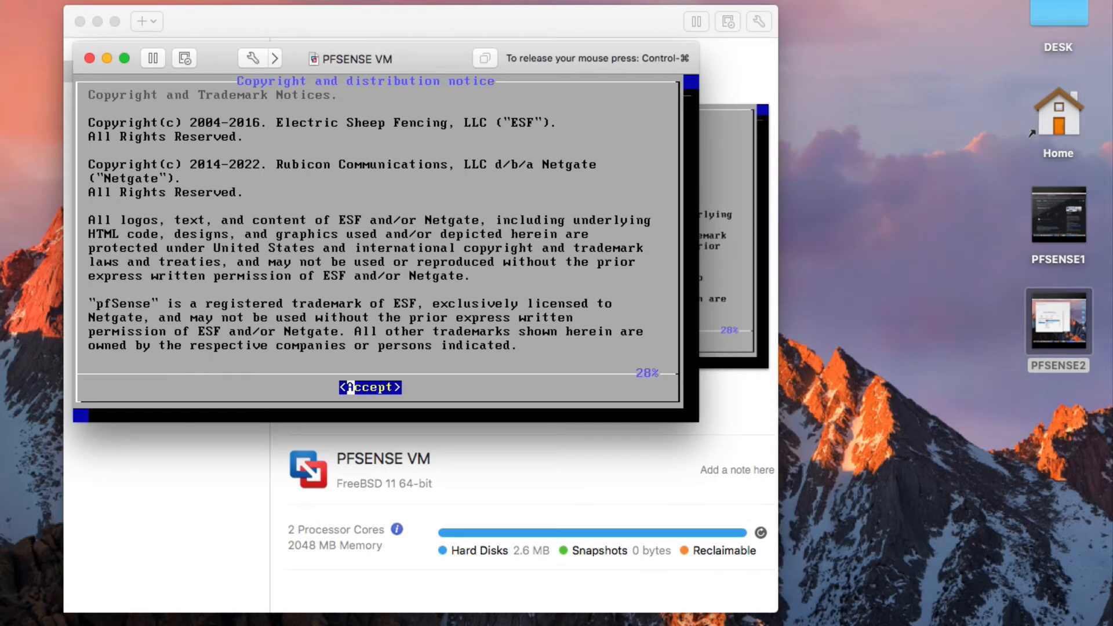
# Start the pfSense install with the default US keymap and an Auto (ZFS) stripe layout.
pyautogui.press('Return')
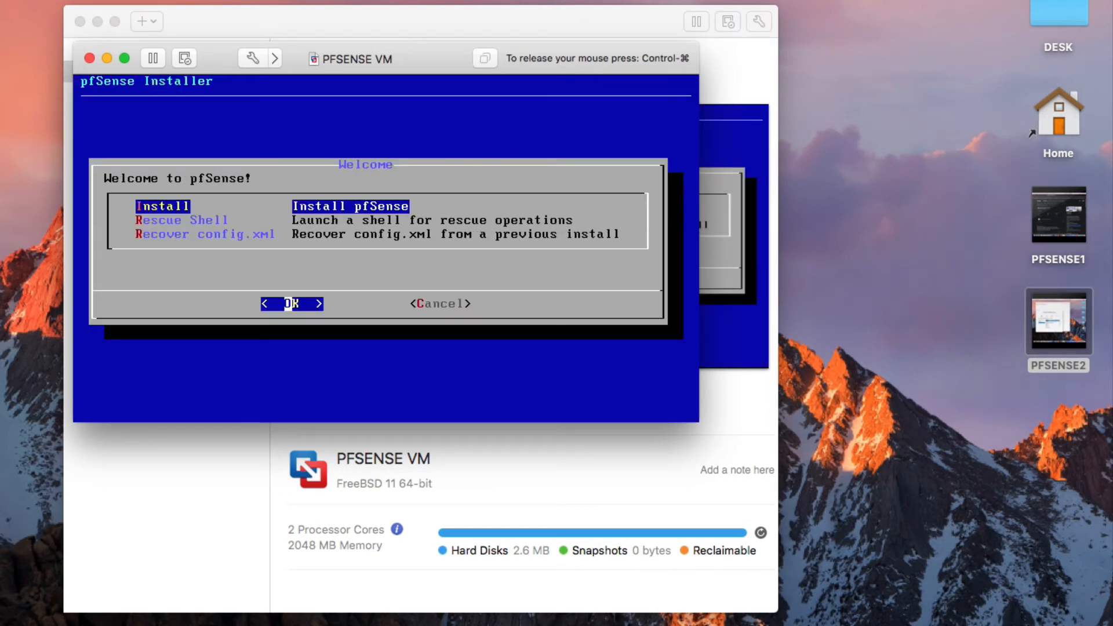
pyautogui.press('Return')
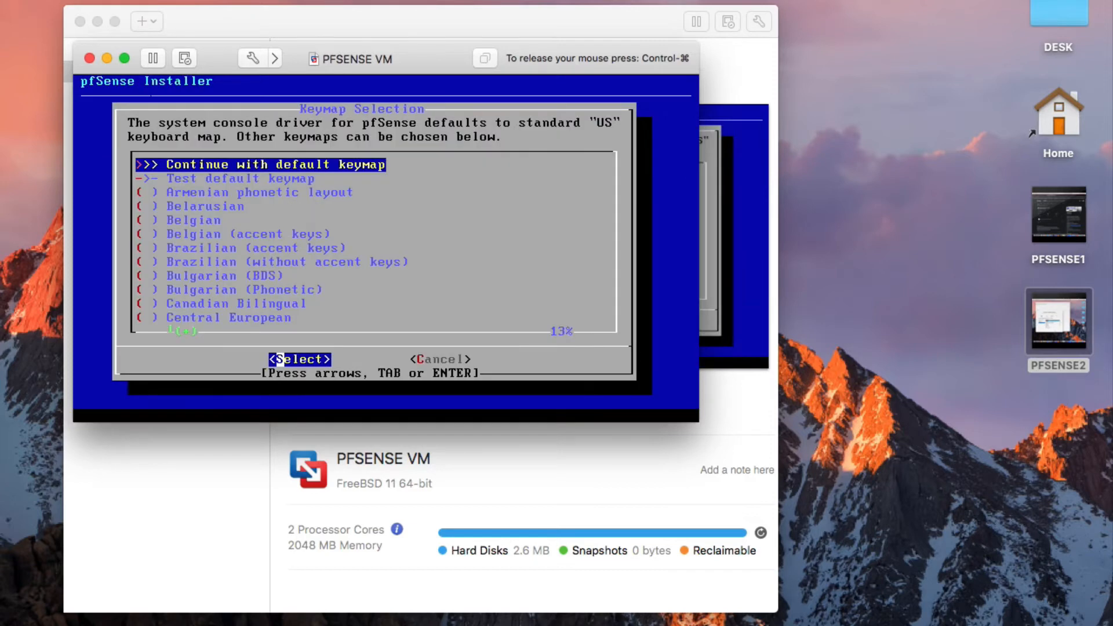
pyautogui.press('Return')
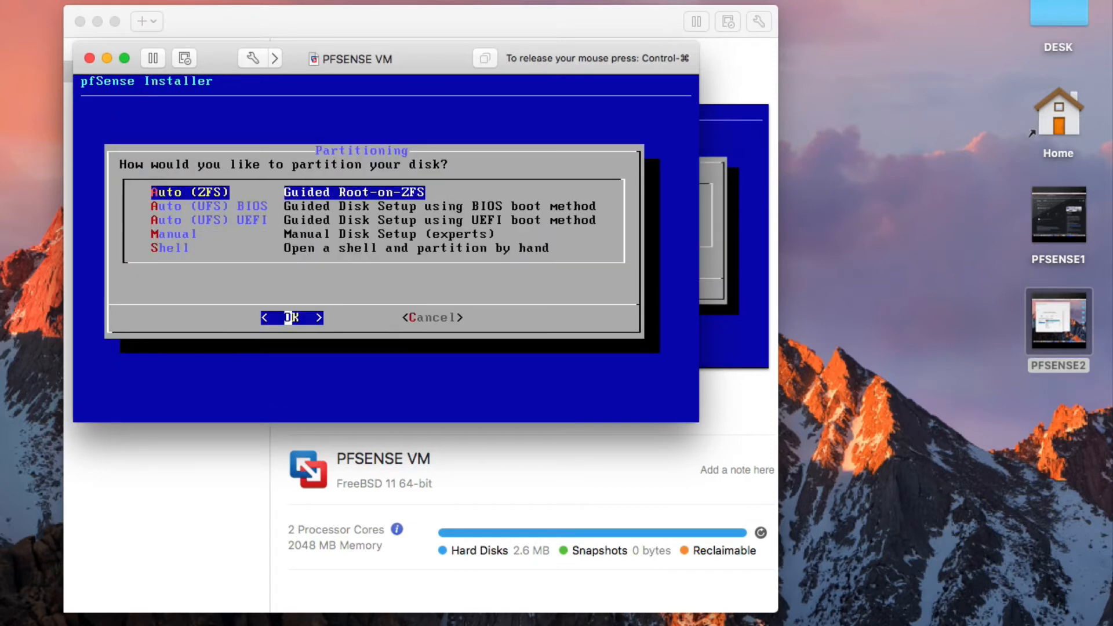
pyautogui.press('Return')
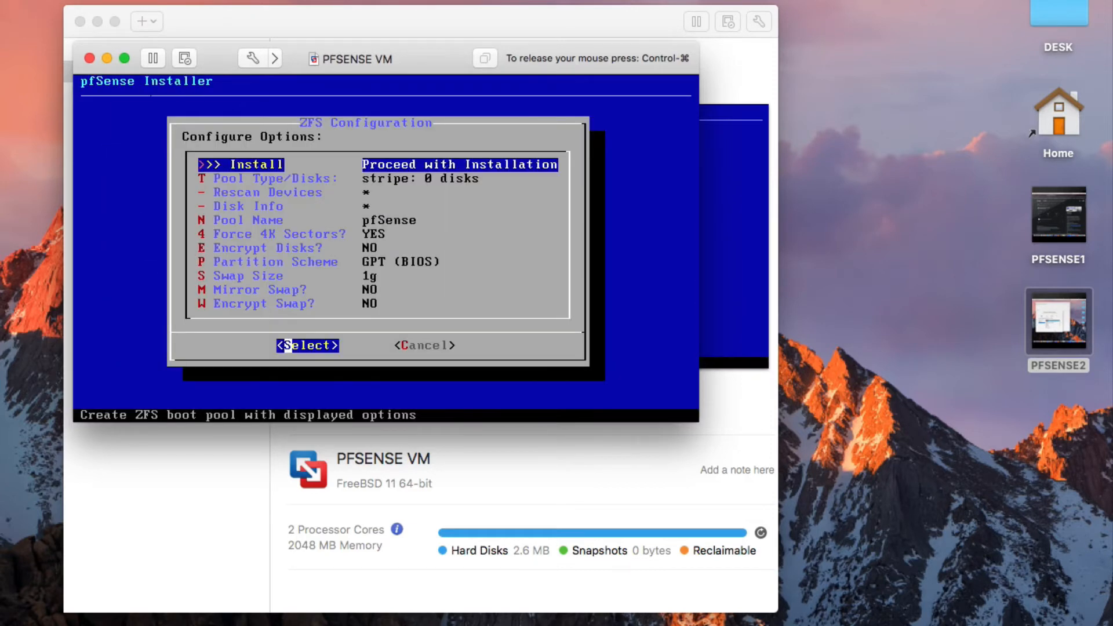
pyautogui.press('Return')
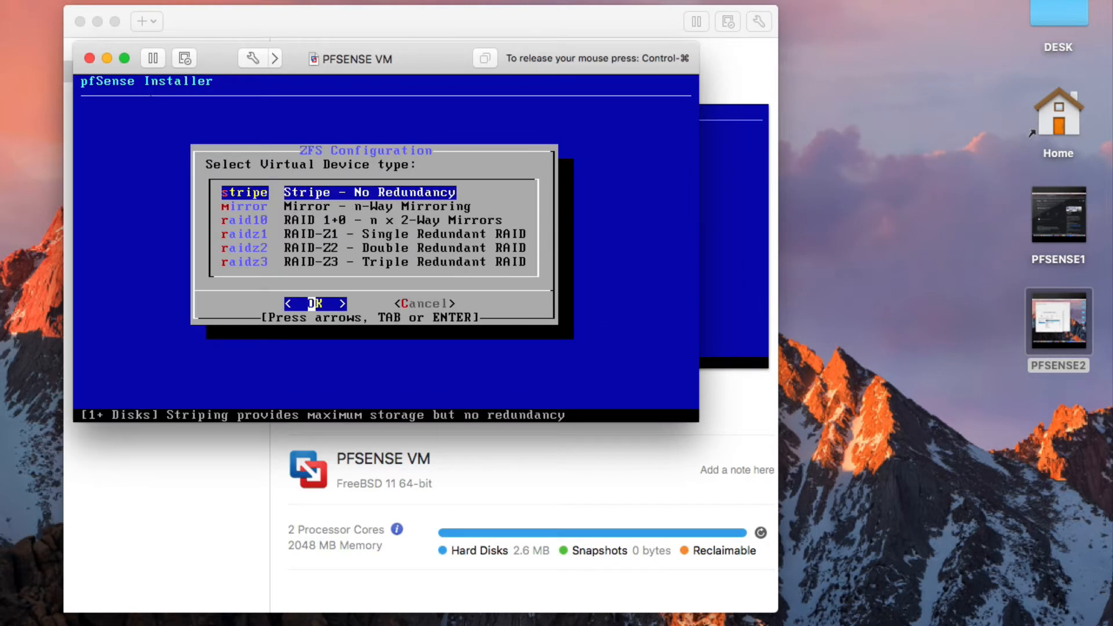
pyautogui.press('Return')
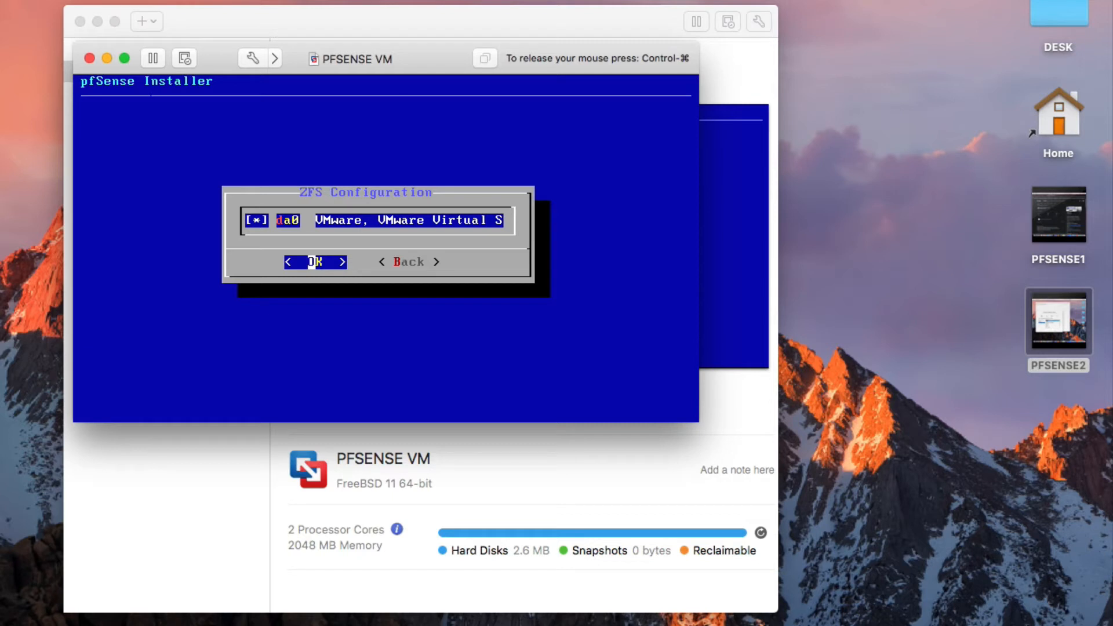
# Select disk da0 for the ZFS pool and confirm erasing it at Last Chance.
pyautogui.press('Right')
pyautogui.press('Left')
pyautogui.press('Return')
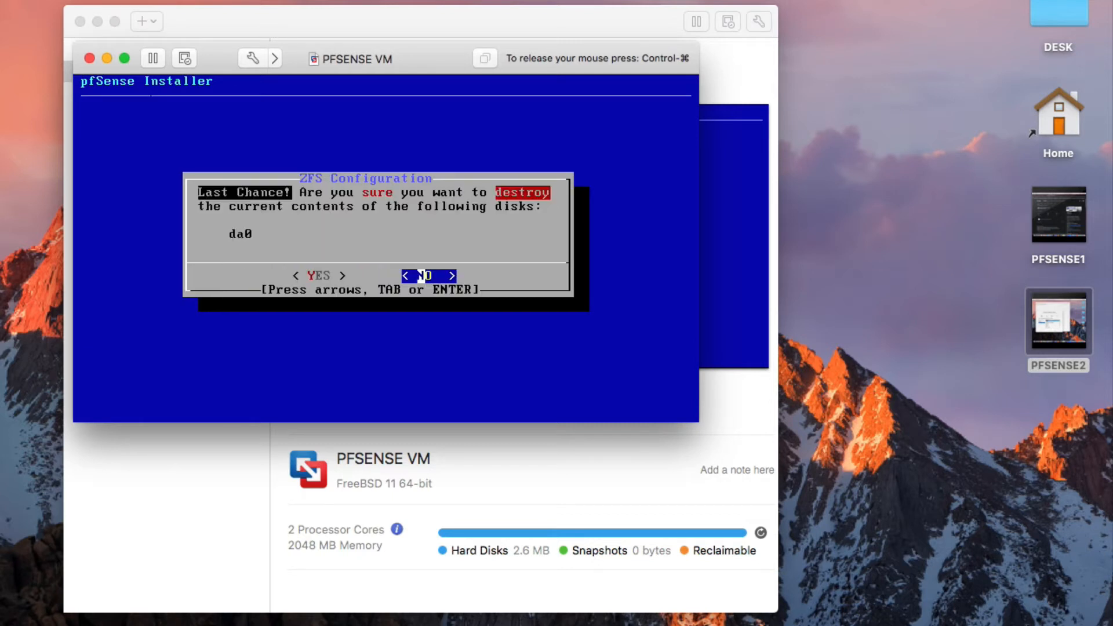
pyautogui.press('Left')
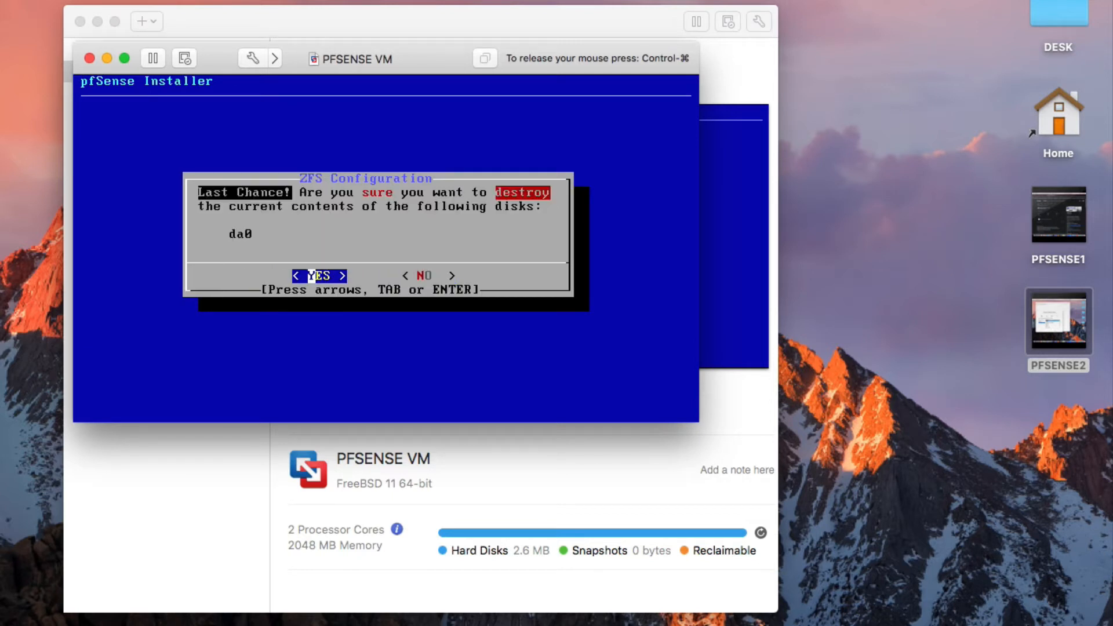
pyautogui.press('Return')
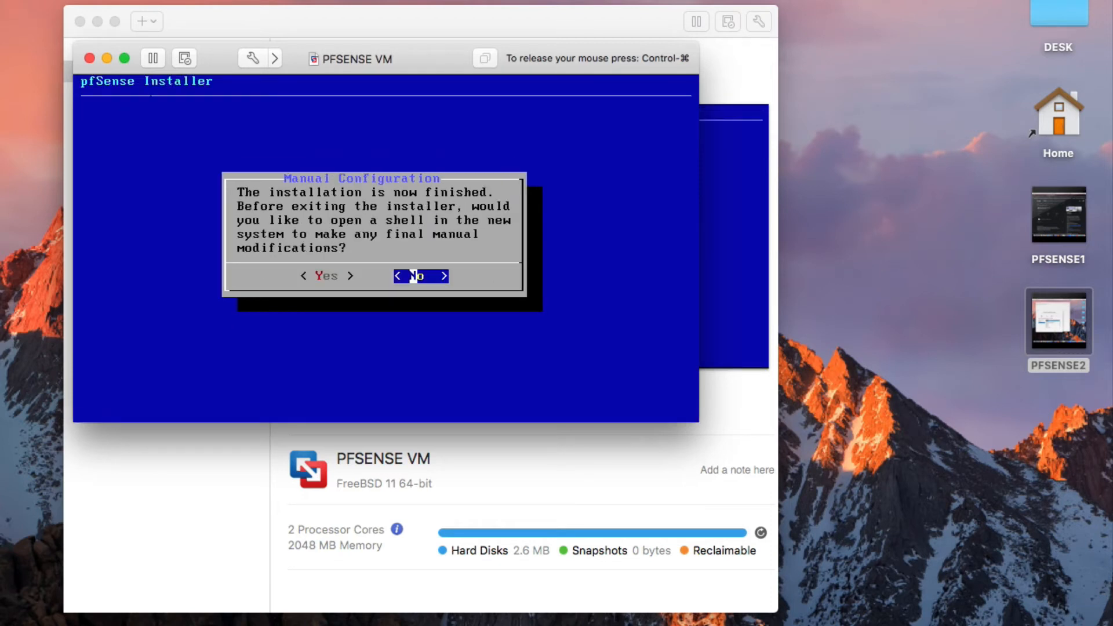
# Decline the manual-configuration shell so the installer finishes and the VM reboots.
pyautogui.press('Left')
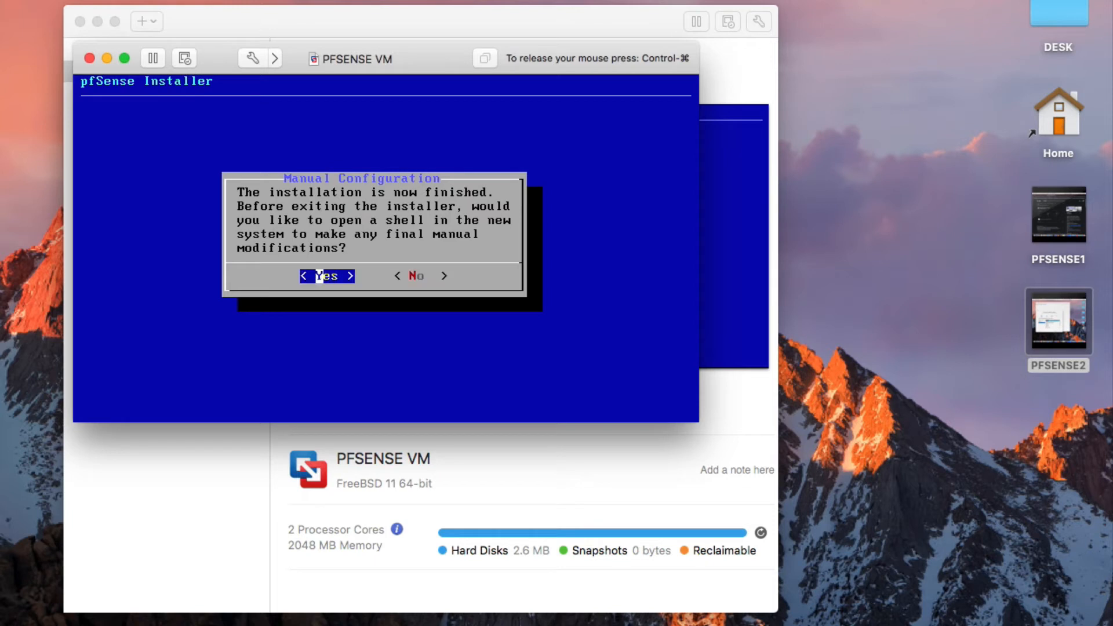
pyautogui.press('Right')
pyautogui.press('Return')
pyautogui.press('Return')
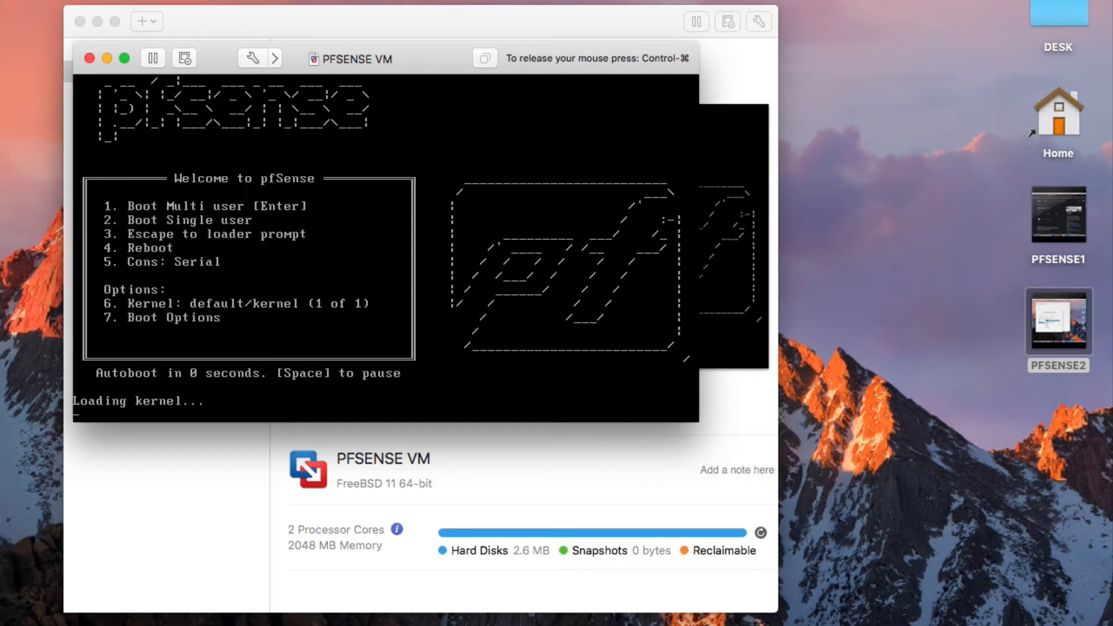
# Release input from the VM and let pfSense 2.6.0 boot to its console menu.
pyautogui.press('ctrl+super')
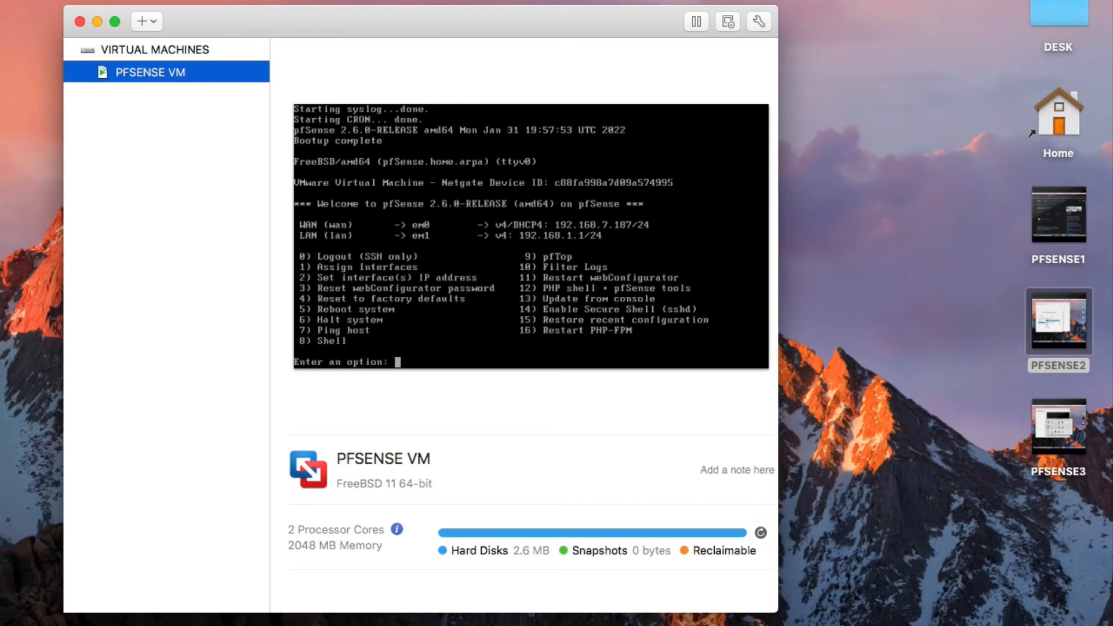
pyautogui.click(110, 0)
# Open Network preferences, select Private to my Mac, and unlock with the administrator password.
pyautogui.click(122, 2)
pyautogui.moveTo(346, 378); pyautogui.dragTo(207, 108)
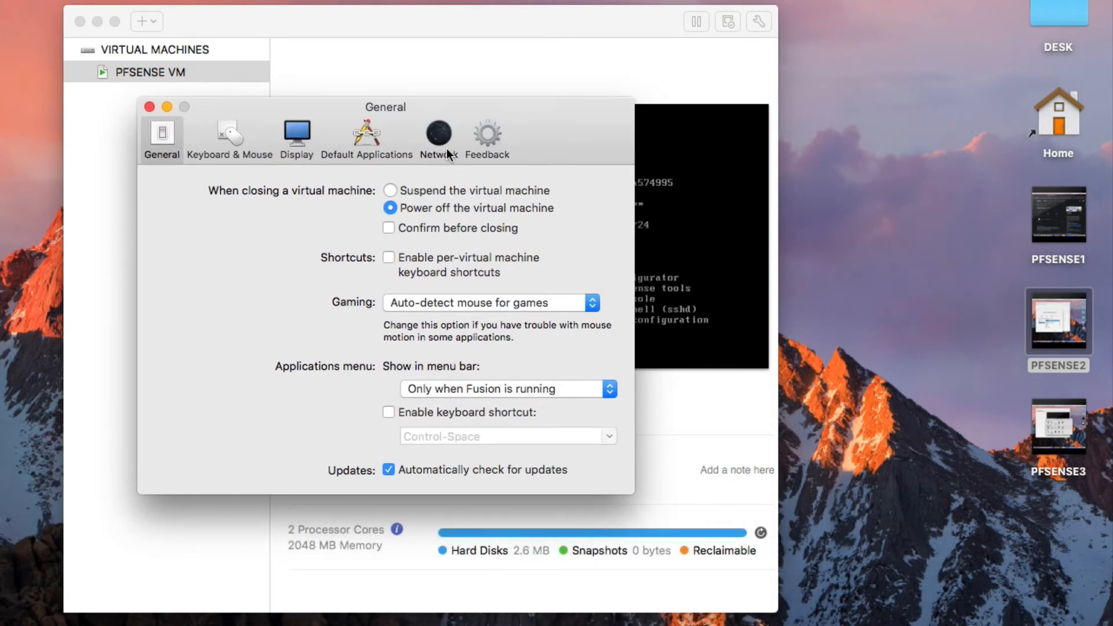
pyautogui.click(447, 151)
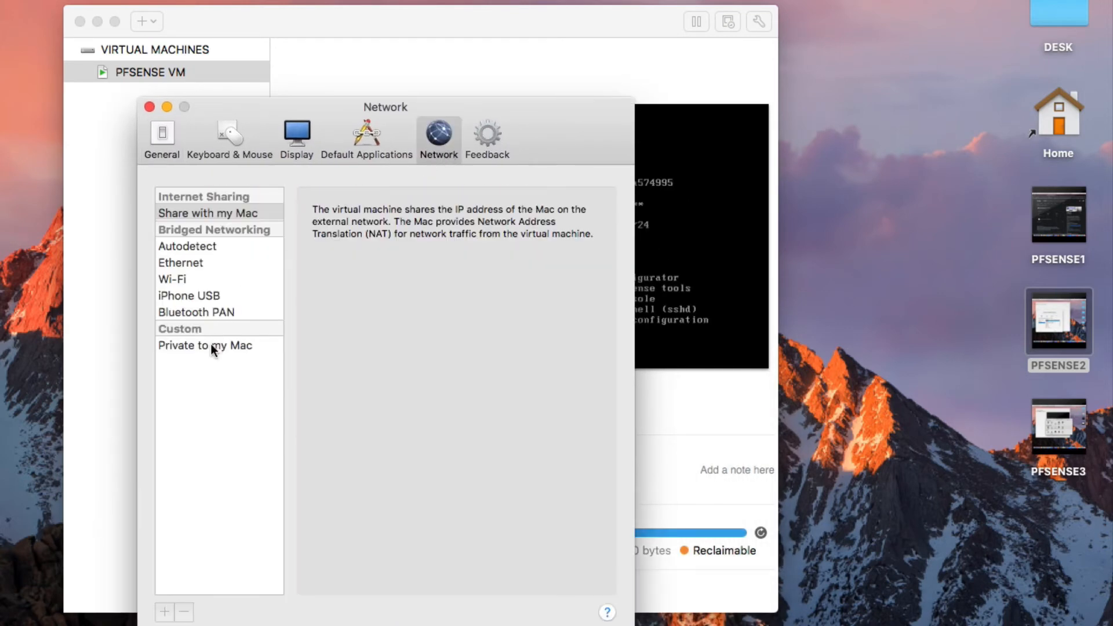
pyautogui.click(211, 344)
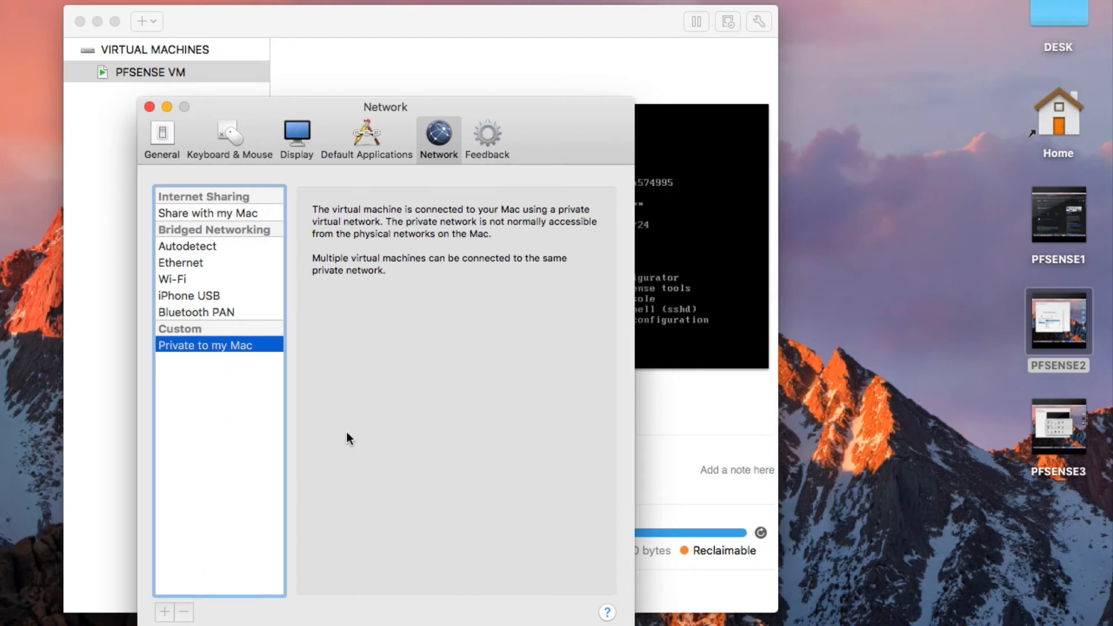
pyautogui.click(197, 624)
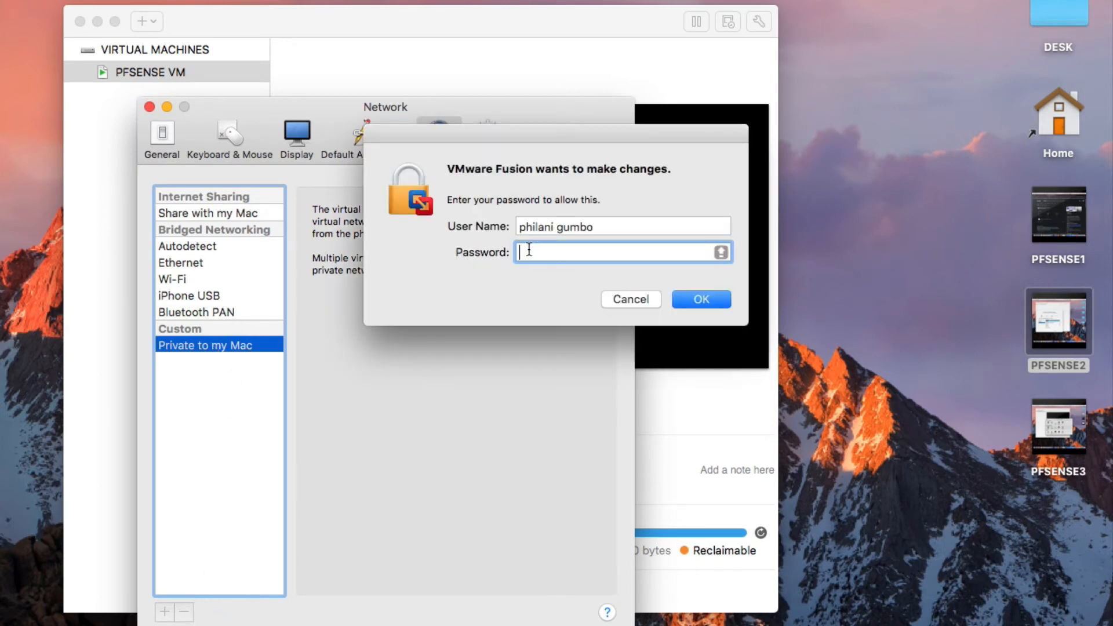
pyautogui.write('***************')
pyautogui.press('Return')
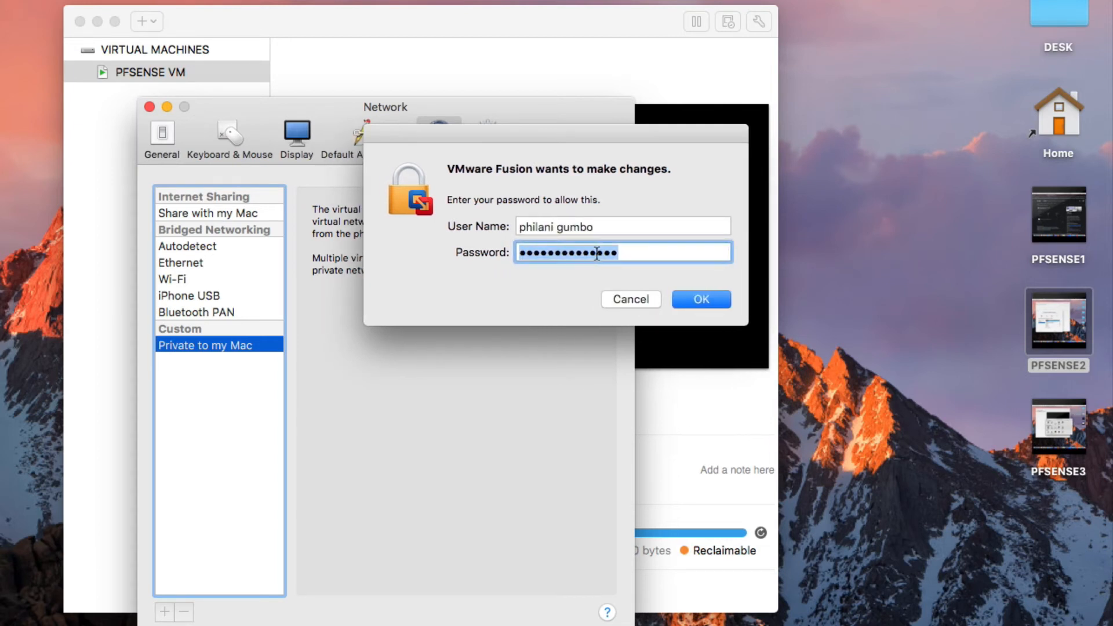
pyautogui.write('**************')
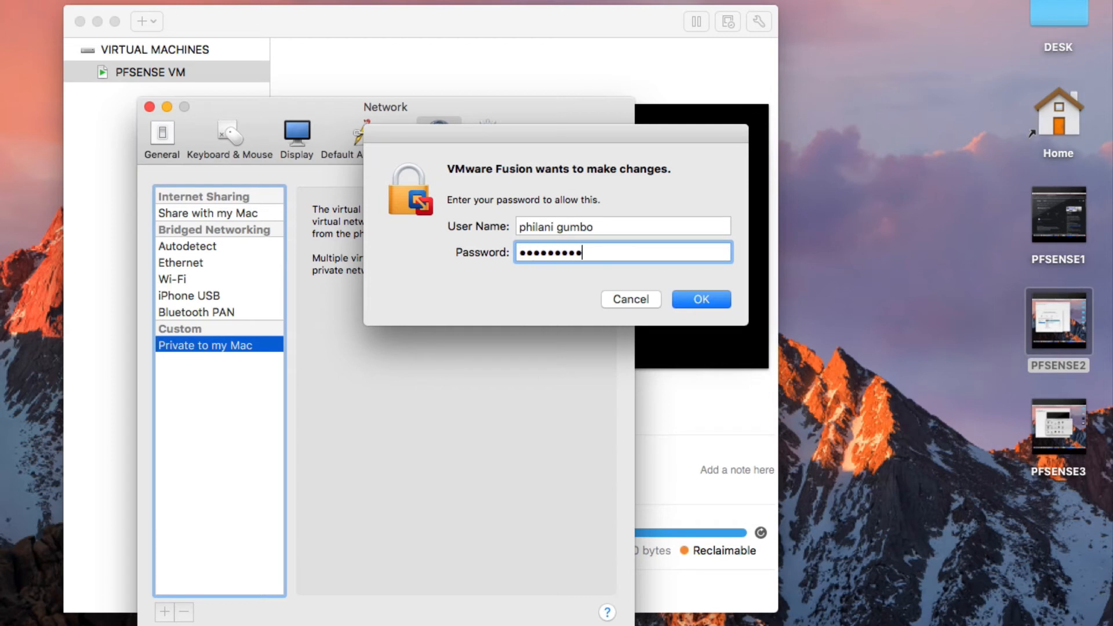
pyautogui.click(715, 304)
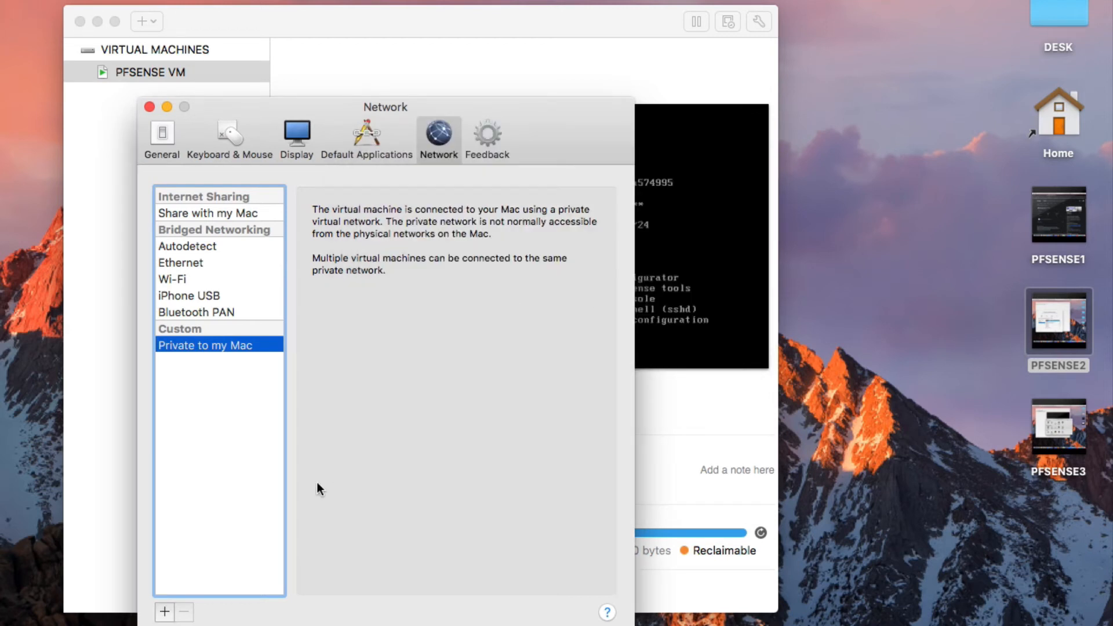
# Add custom network vmnet3 with NAT allowed and DHCP off, then close Preferences.
pyautogui.click(165, 612)
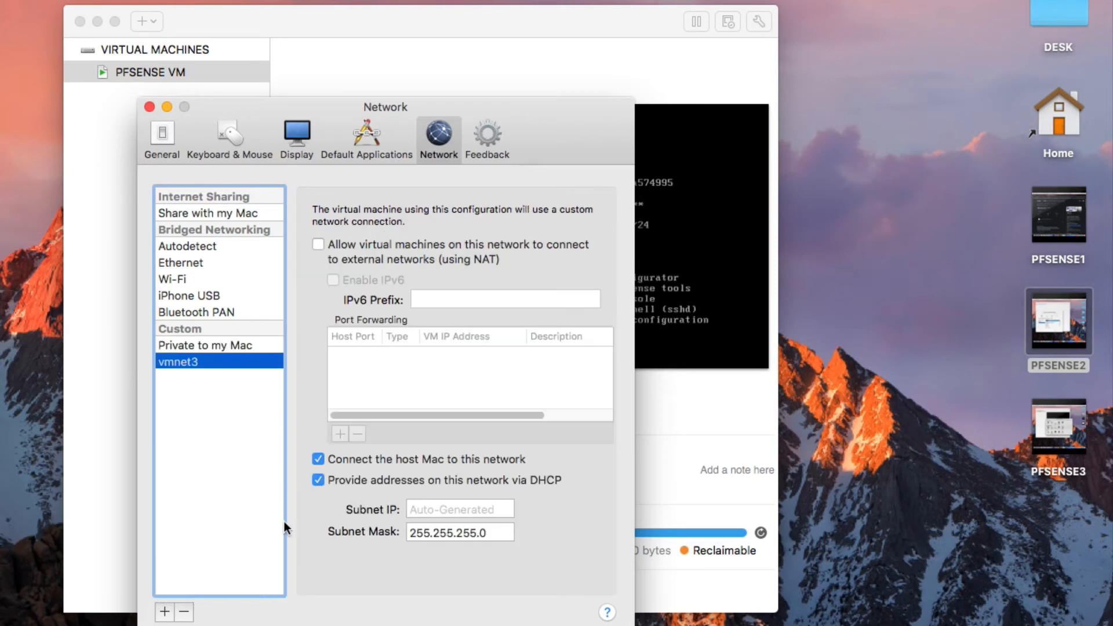
pyautogui.click(317, 244)
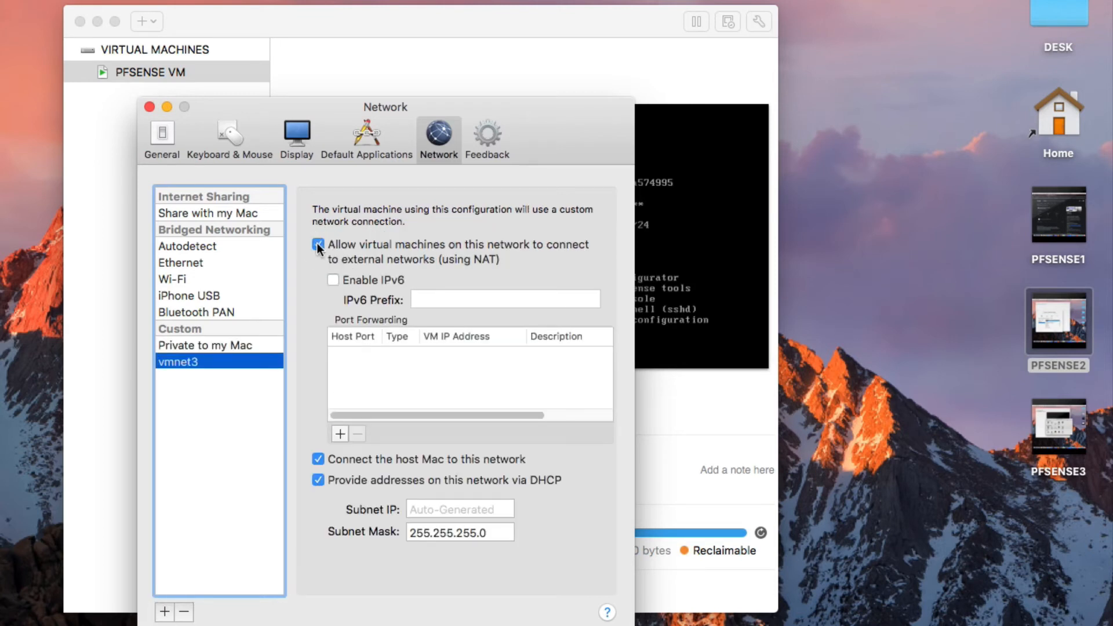
pyautogui.click(353, 479)
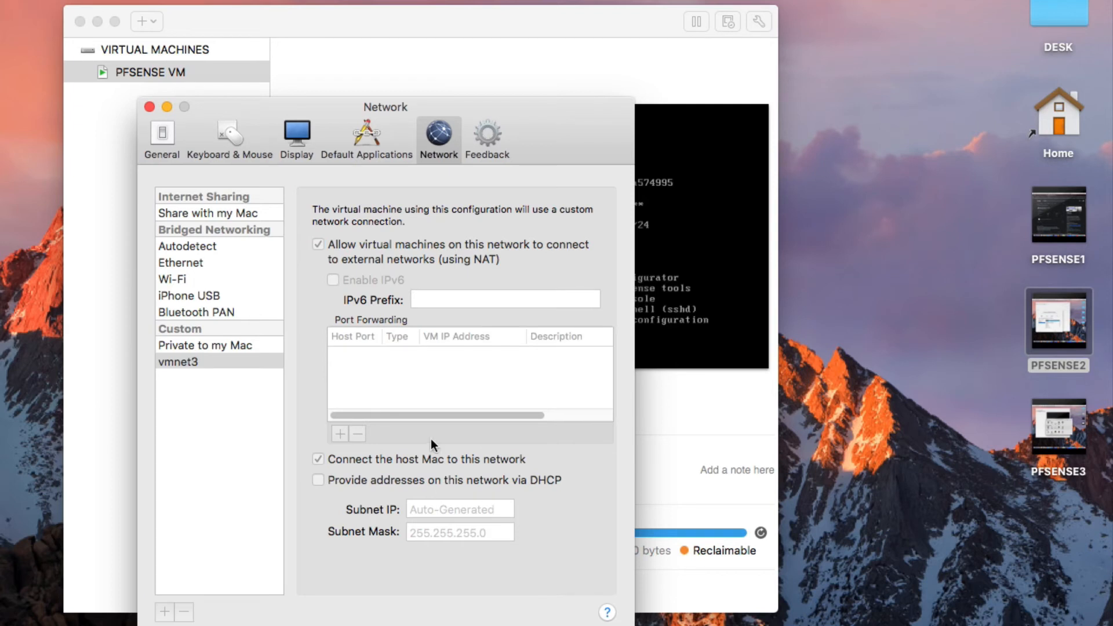
pyautogui.click(149, 106)
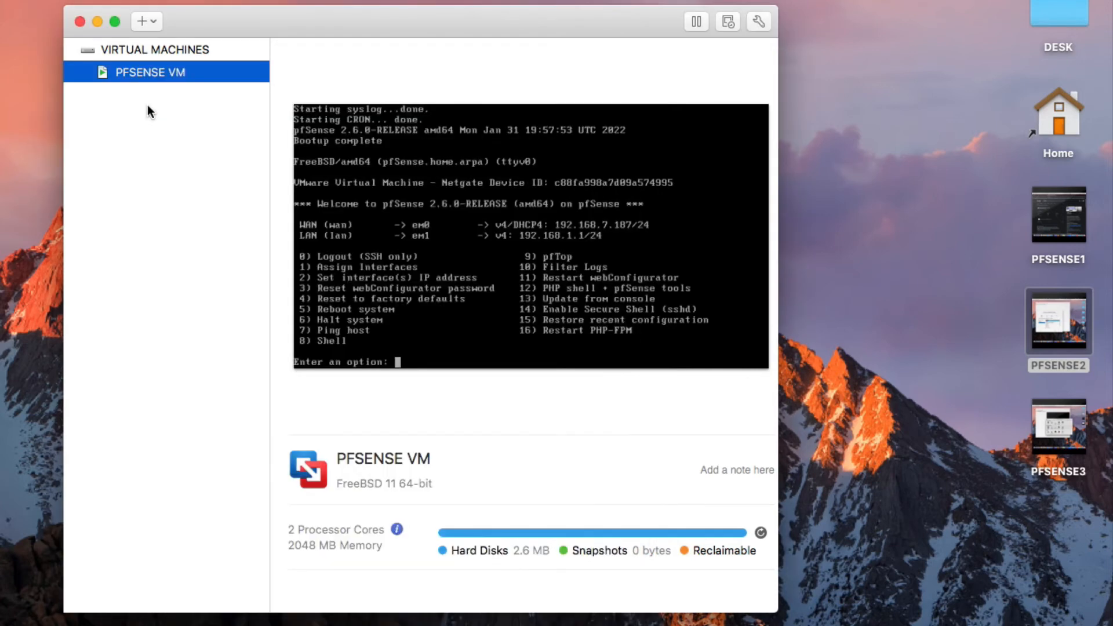
# Connect PFSENSE VM's Network Adapter 2 to the custom vmnet3 network.
pyautogui.rightClick(171, 74)
pyautogui.click(191, 109)
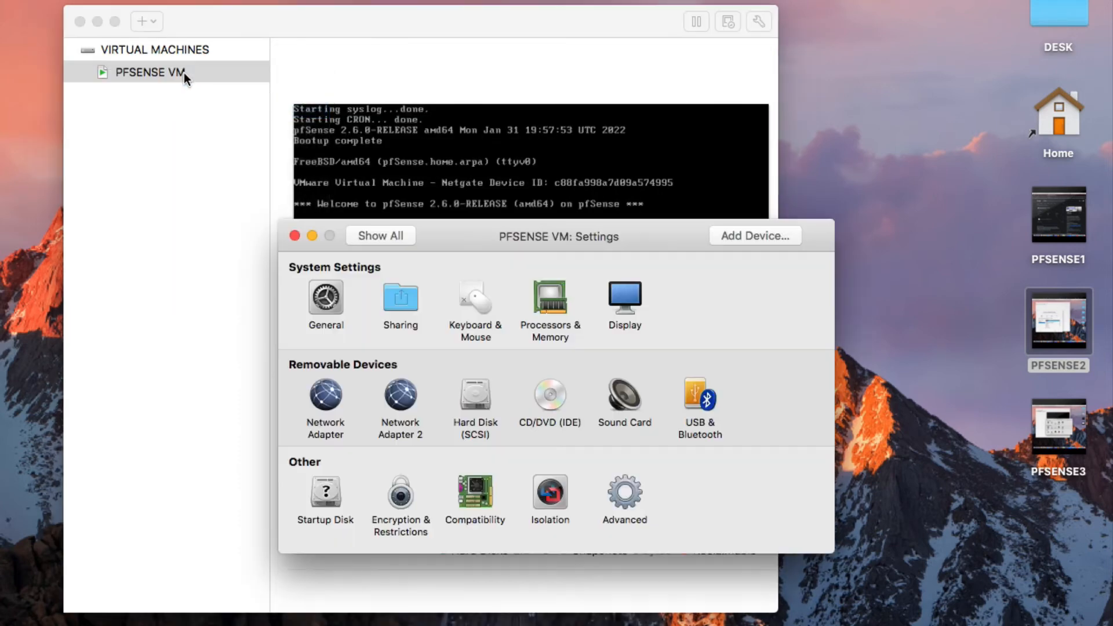
pyautogui.click(408, 405)
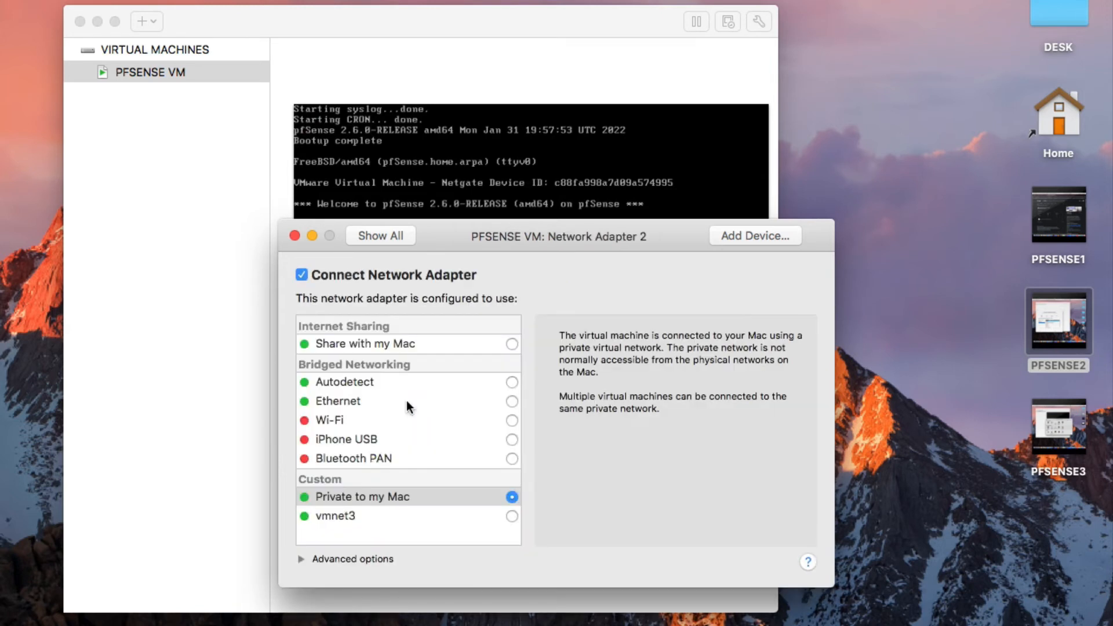
pyautogui.click(512, 515)
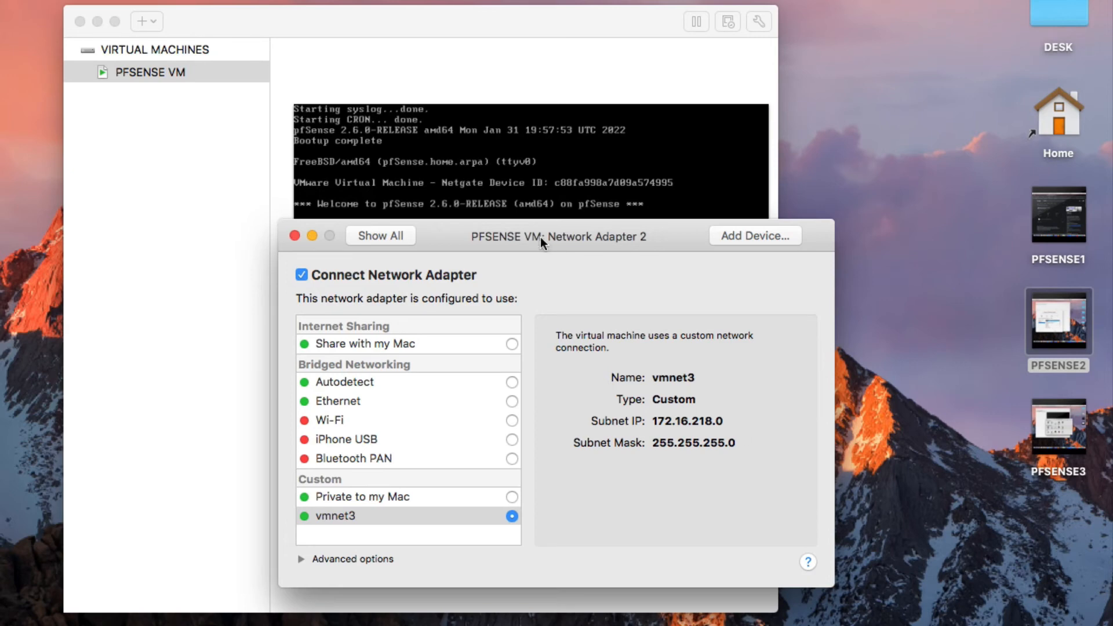
pyautogui.moveTo(543, 240); pyautogui.dragTo(453, 201)
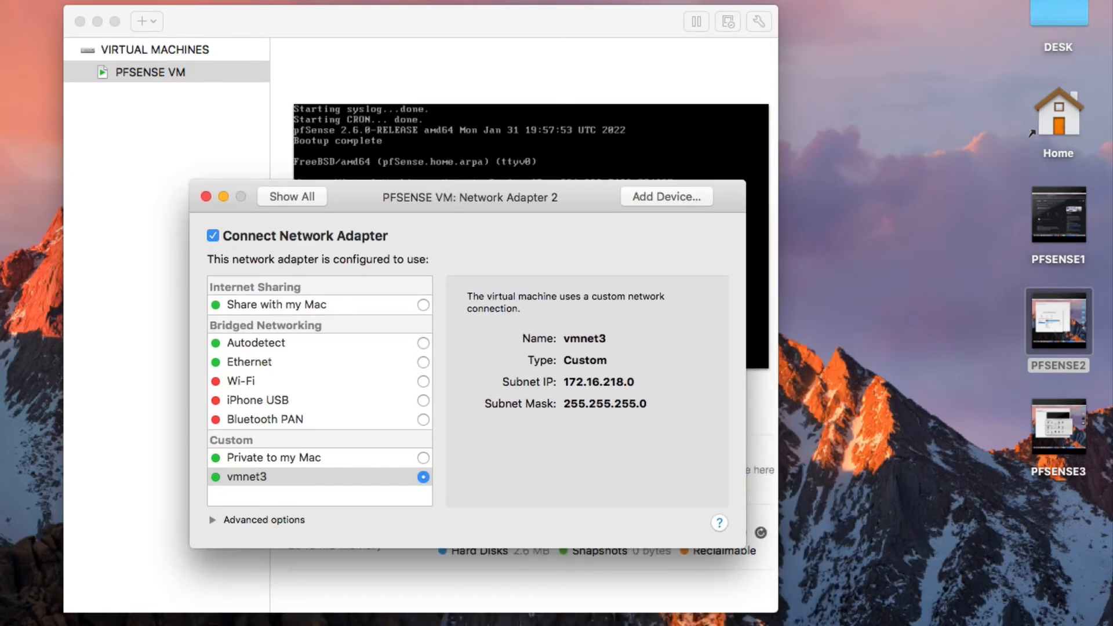
pyautogui.click(219, 143)
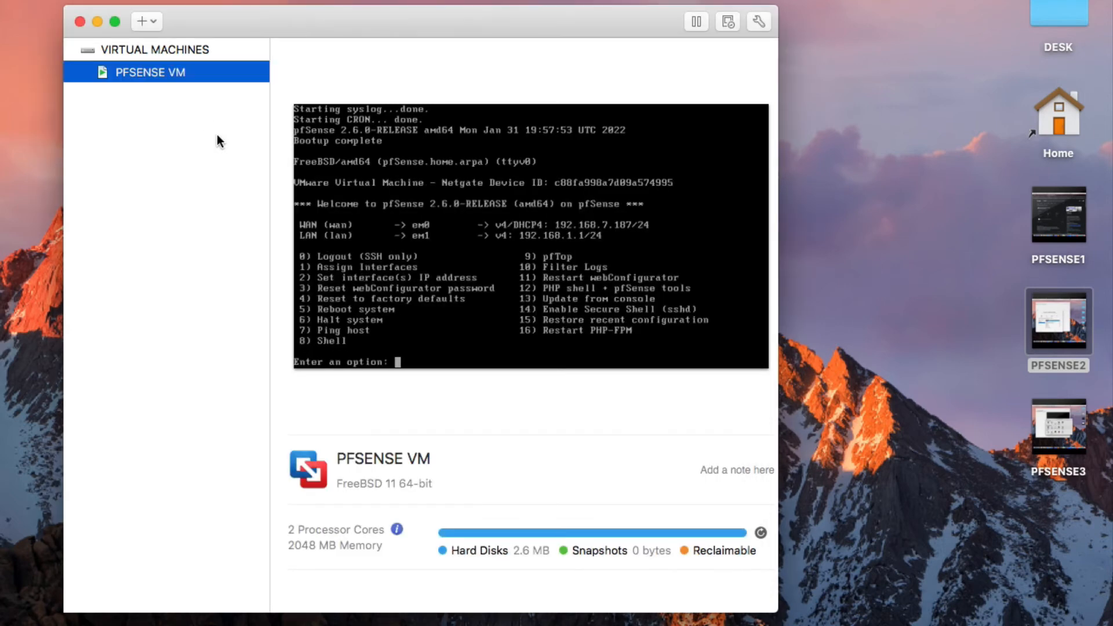
# Minimize the VM library, move the adapter window aside, and focus the pfSense console.
pyautogui.rightClick(200, 82)
pyautogui.click(584, 218)
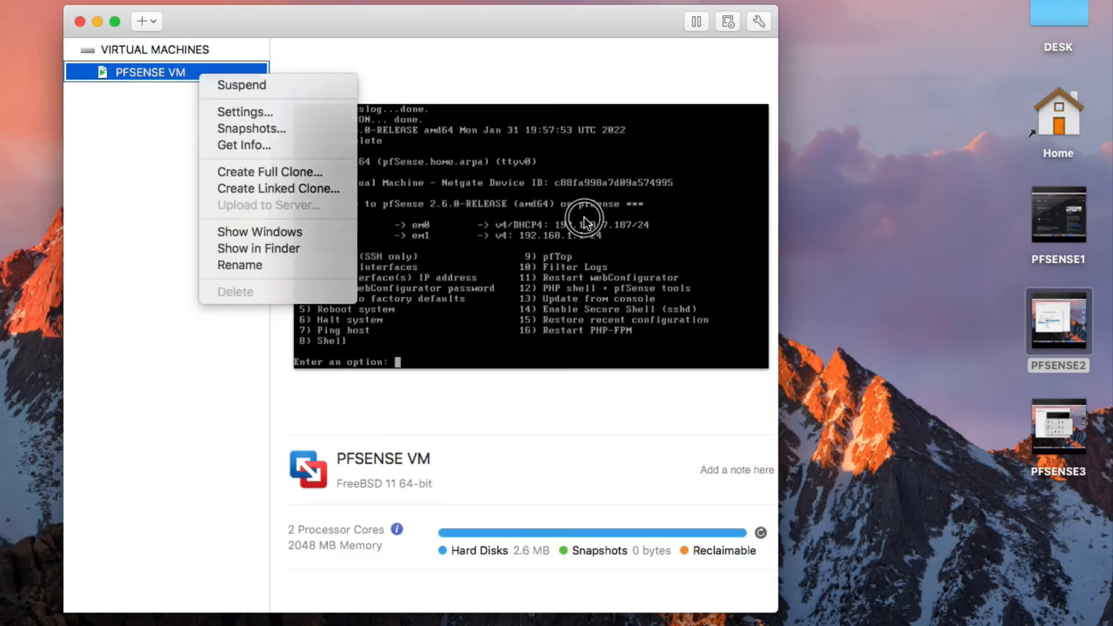
pyautogui.click(378, 174)
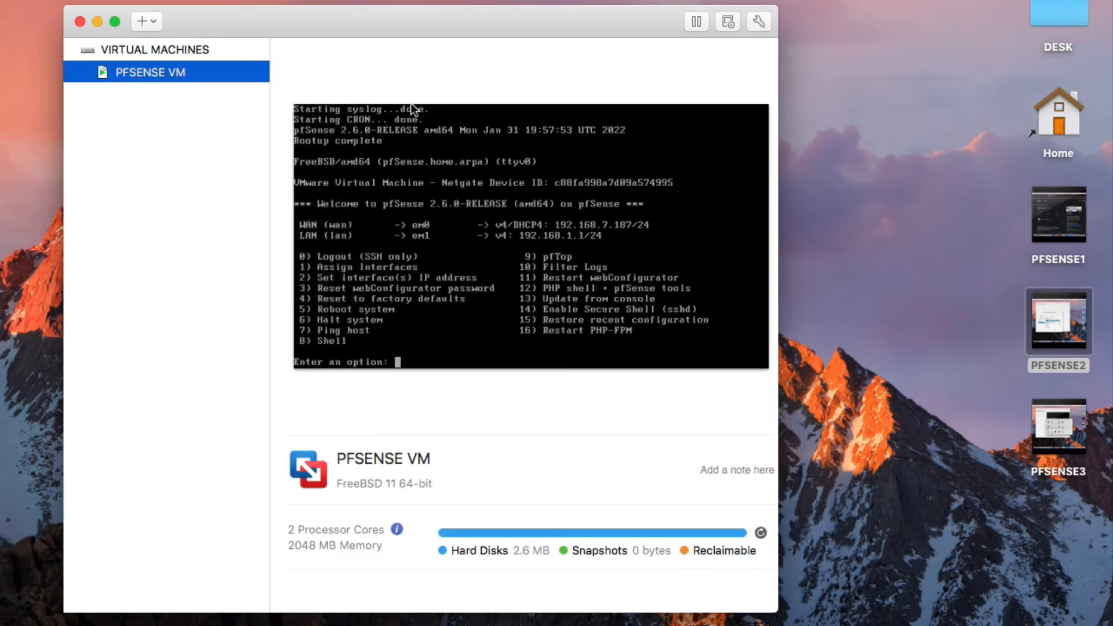
pyautogui.click(98, 22)
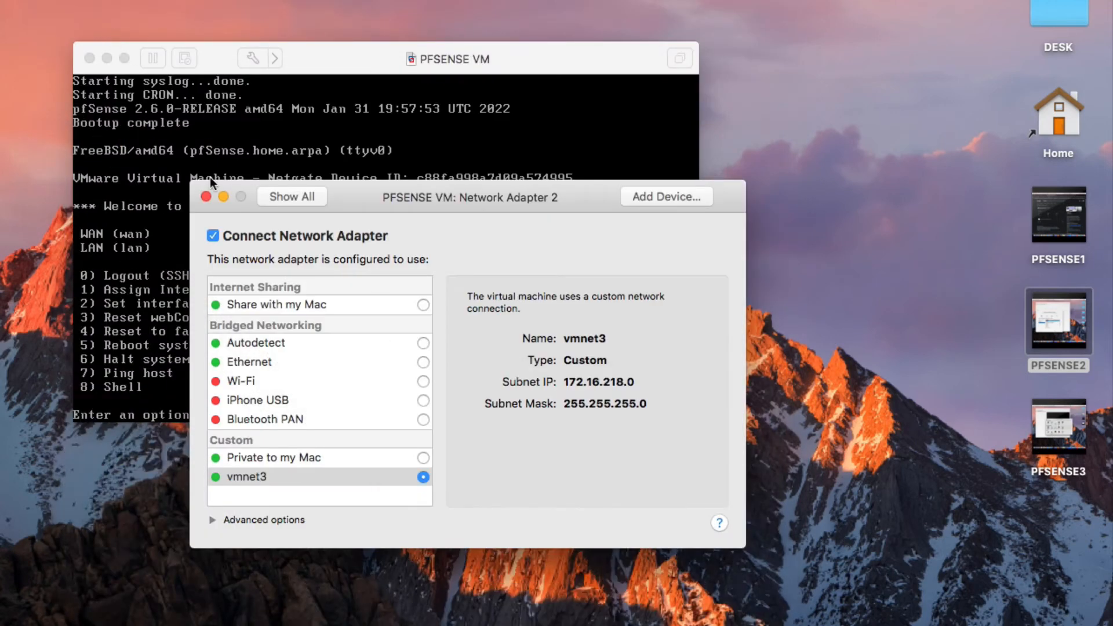
pyautogui.moveTo(402, 188); pyautogui.dragTo(658, 125)
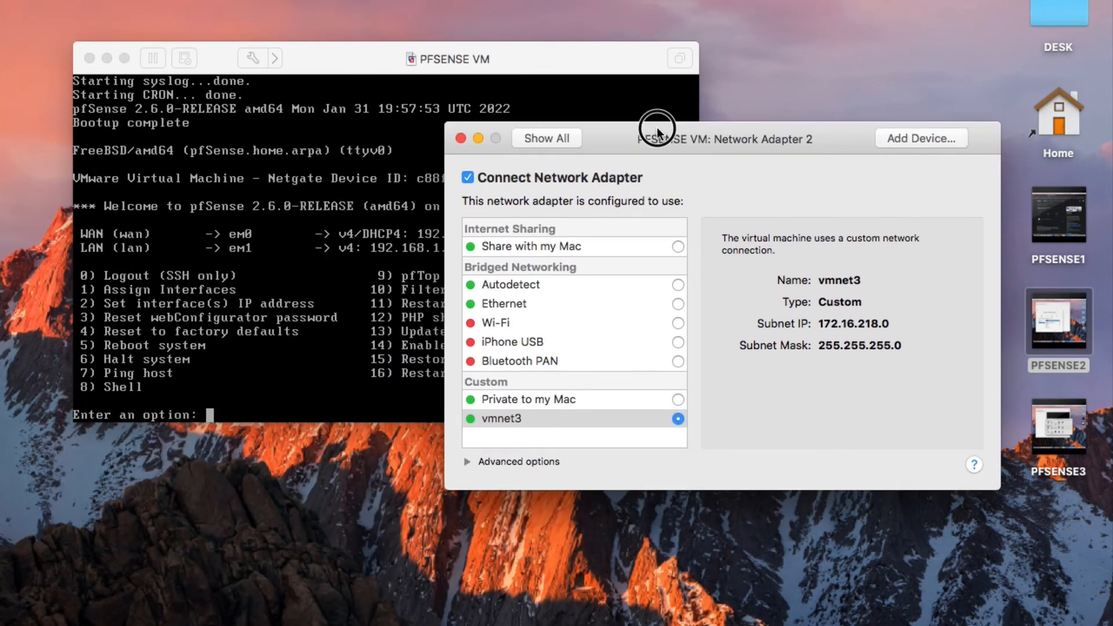
pyautogui.click(378, 181)
pyautogui.click(326, 375)
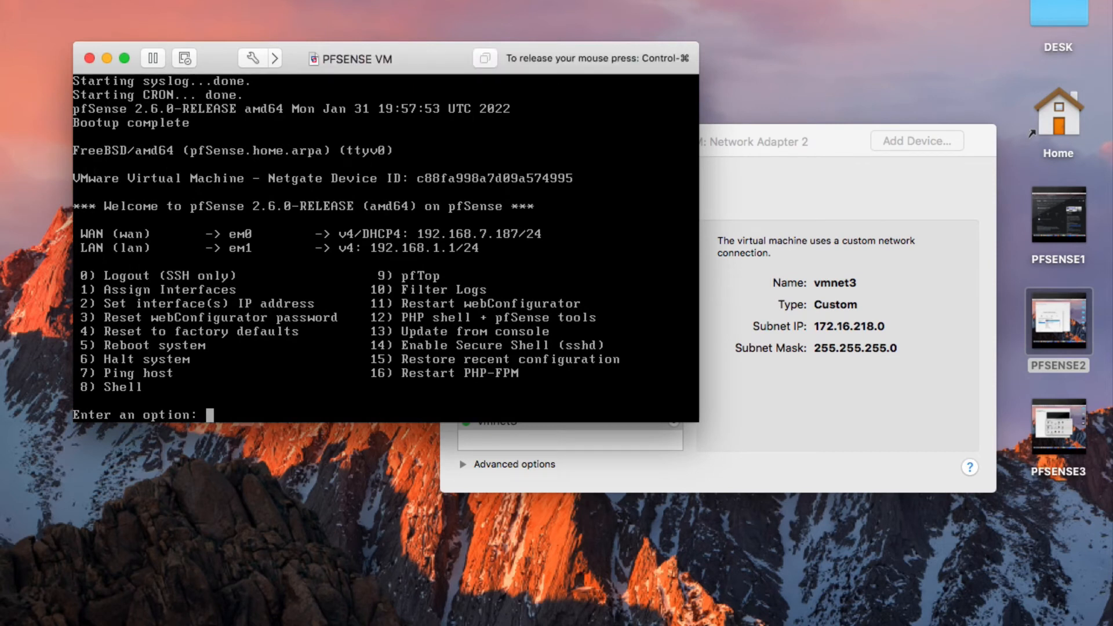
# Choose console option 2 and select interface 2 (LAN) to configure.
pyautogui.write('2')
pyautogui.press('Return')
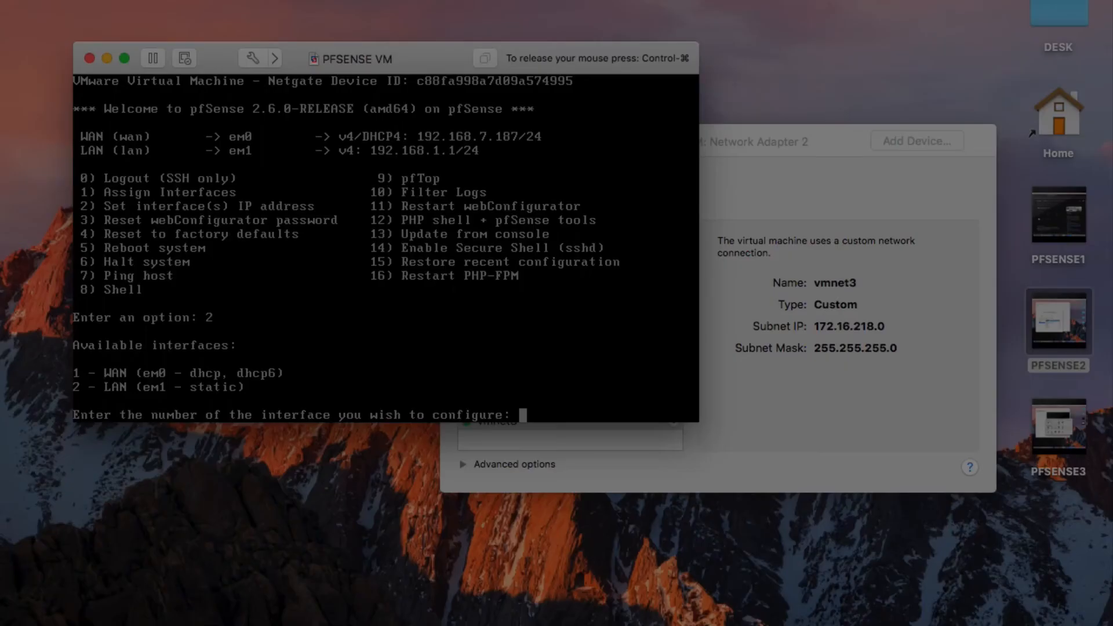
pyautogui.write('2')
pyautogui.press('Return')
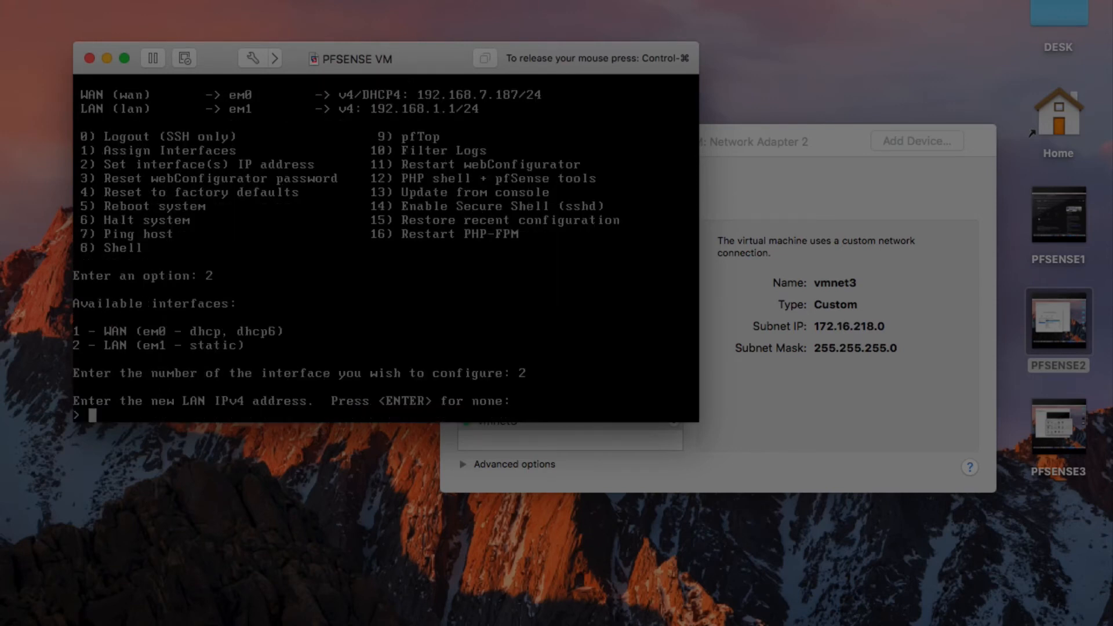
# Give LAN the address 172.16.218.254 with 24-bit mask, no gateway and no IPv6.
pyautogui.press('End')
pyautogui.press('Home')
pyautogui.press('BackSpace')
pyautogui.press('BackSpace')
pyautogui.press('BackSpace')
pyautogui.press('BackSpace')
pyautogui.press('BackSpace')
pyautogui.press('BackSpace')
pyautogui.press('BackSpace')
pyautogui.press('BackSpace')
pyautogui.write('172.16.218.254')
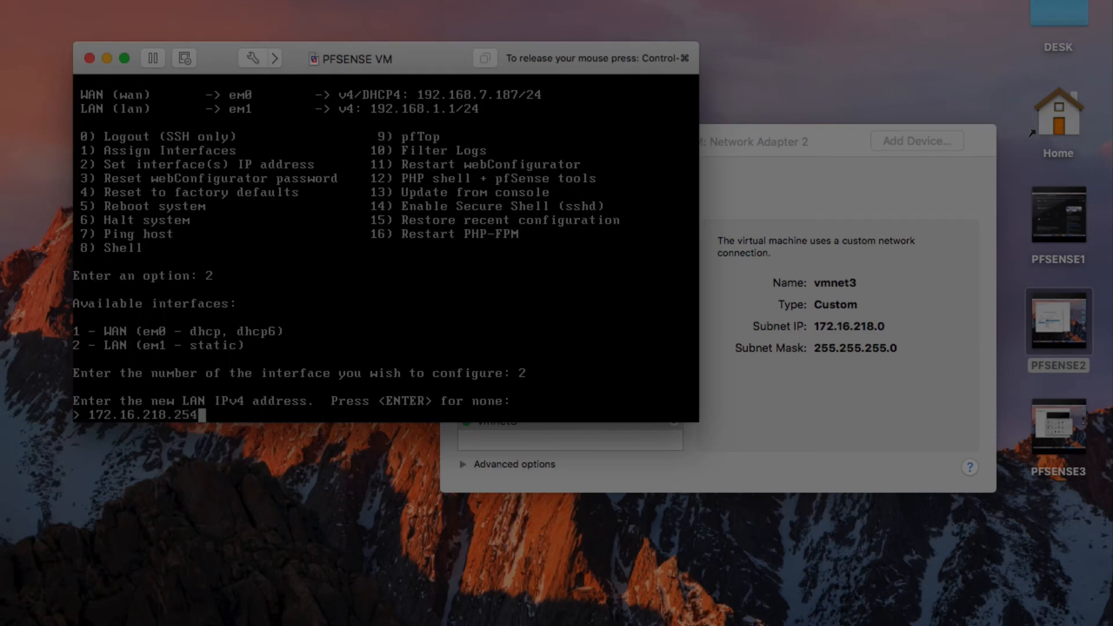
pyautogui.write('/24')
pyautogui.press('BackSpace')
pyautogui.press('BackSpace')
pyautogui.press('BackSpace')
pyautogui.press('Return')
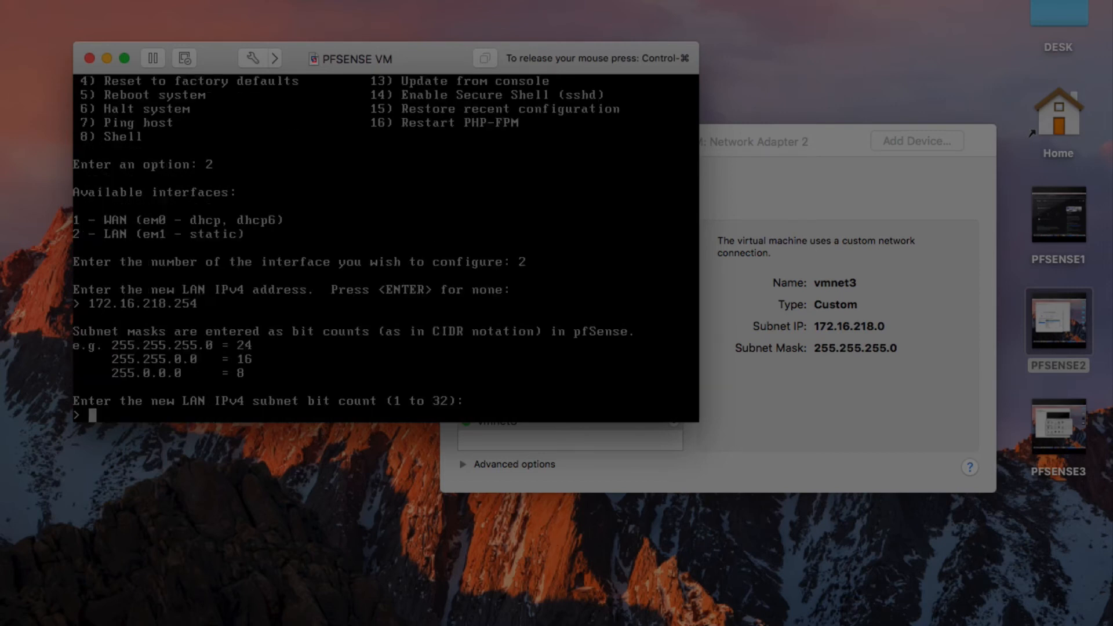
pyautogui.write('24')
pyautogui.press('Return')
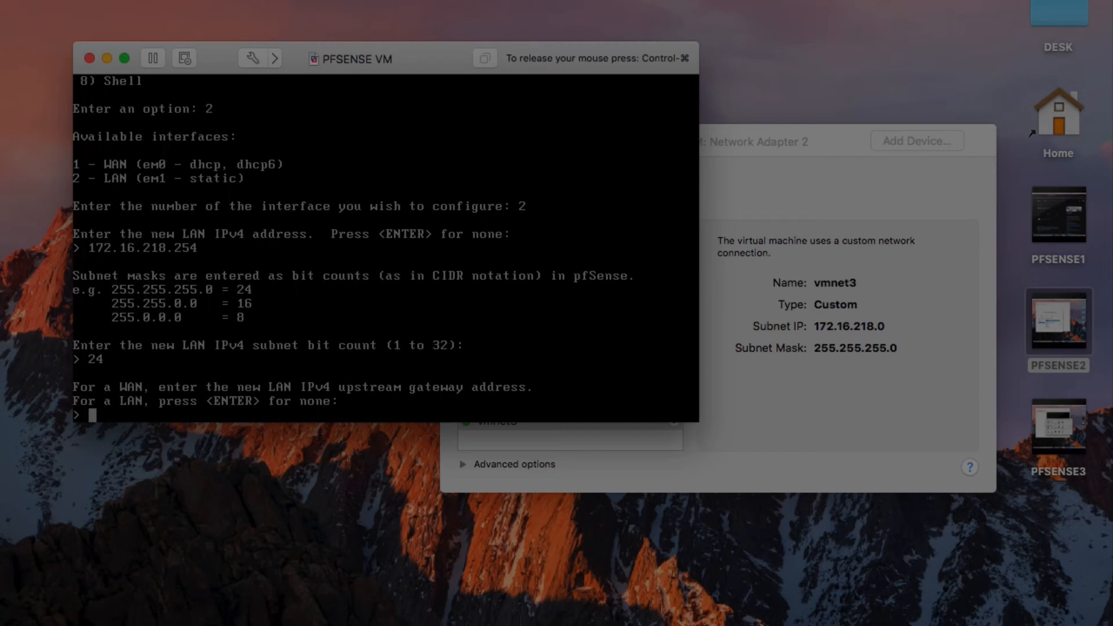
pyautogui.press('Return')
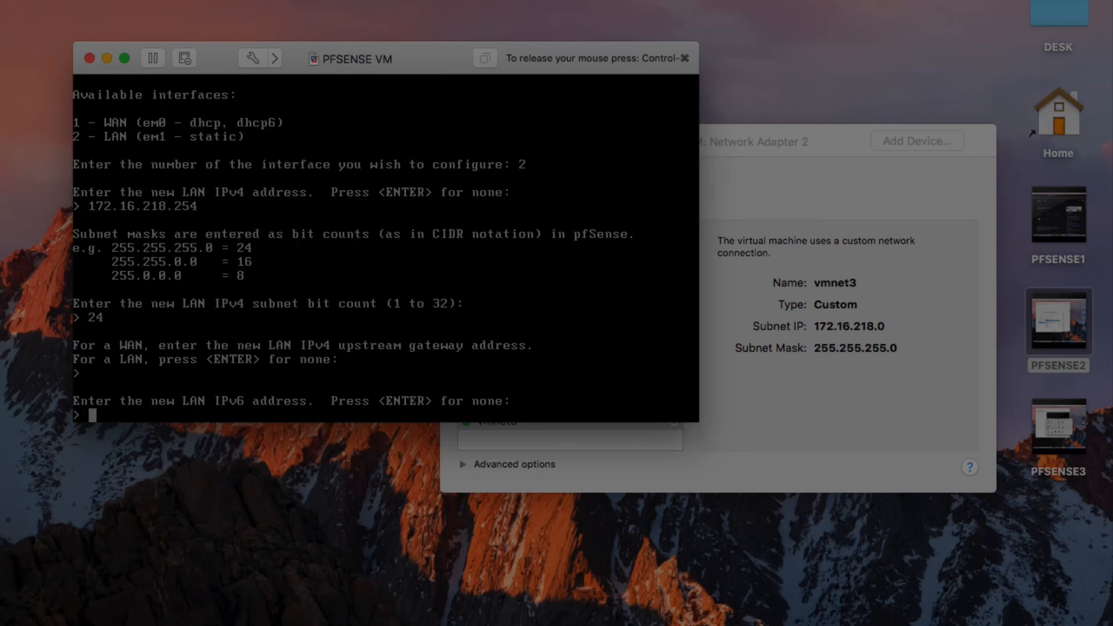
pyautogui.press('Return')
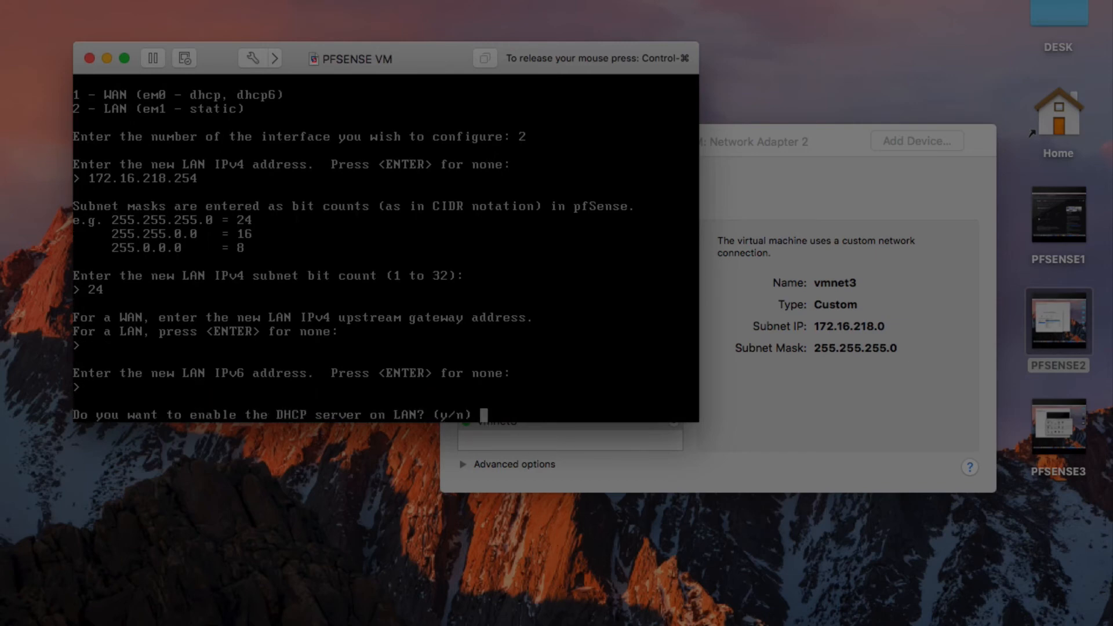
# Enable LAN DHCP with the range 172.16.218.10 to 172.16.218.100.
pyautogui.write('y')
pyautogui.press('Return')
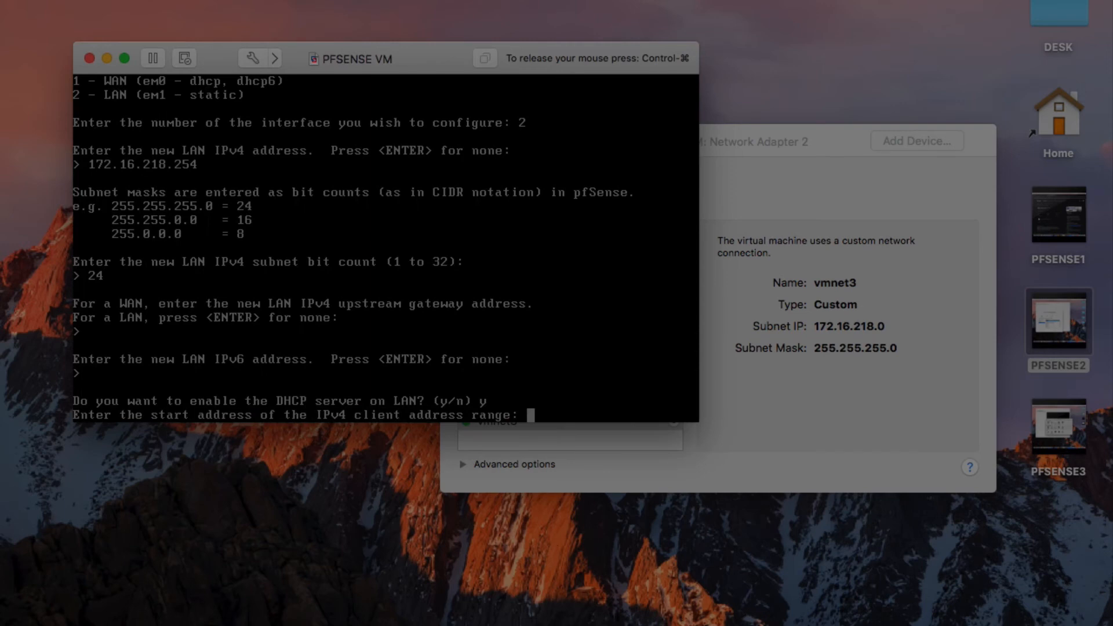
pyautogui.write('172.16.218.10')
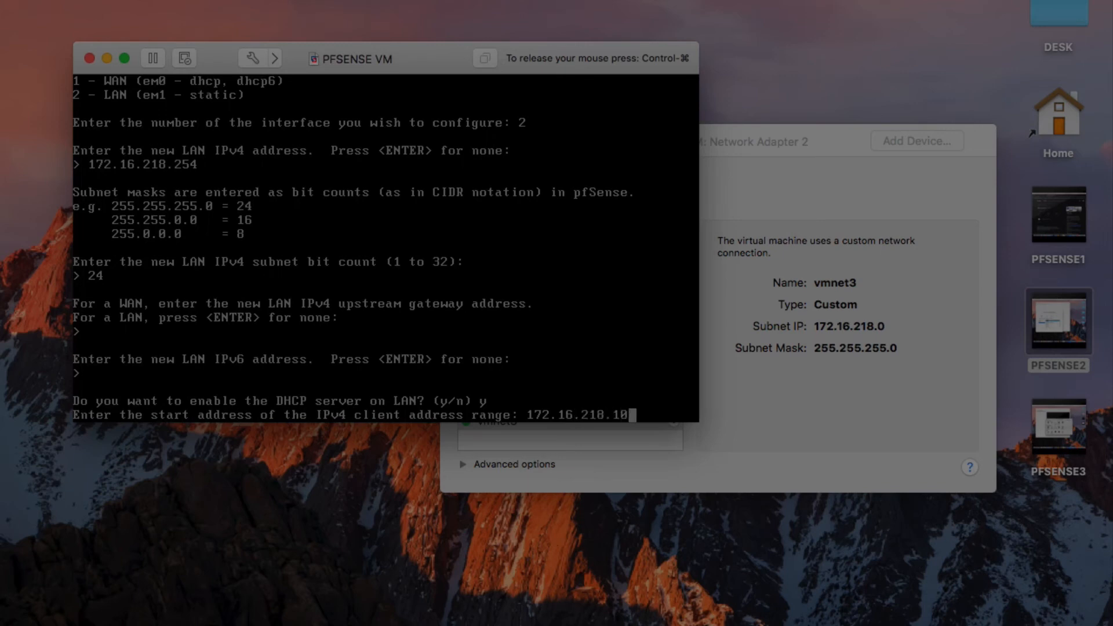
pyautogui.press('Return')
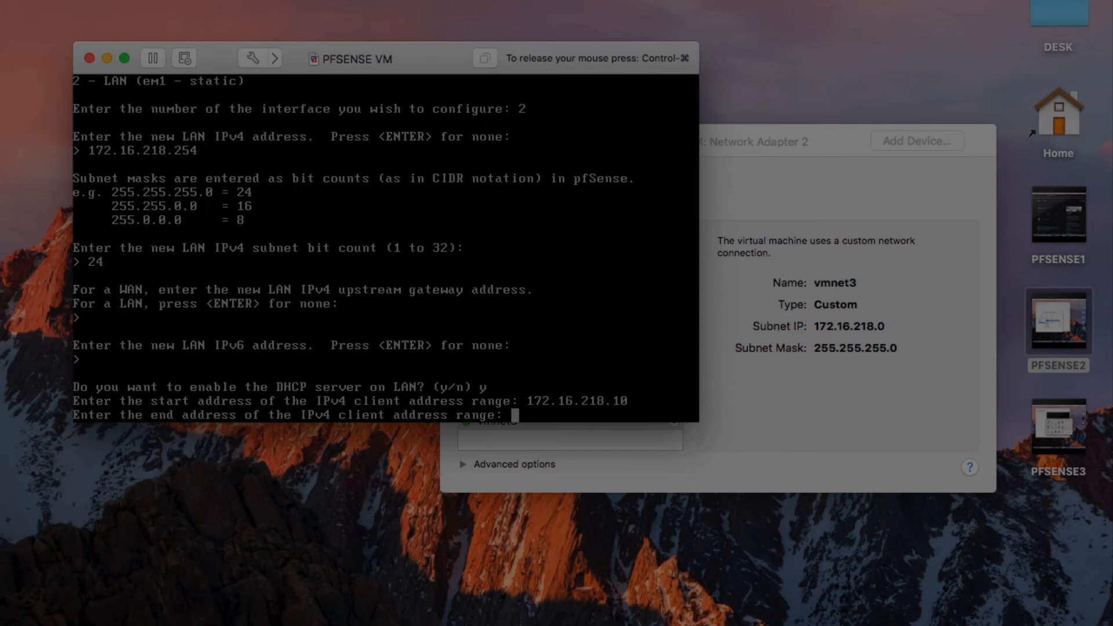
pyautogui.write('172.16.218.100')
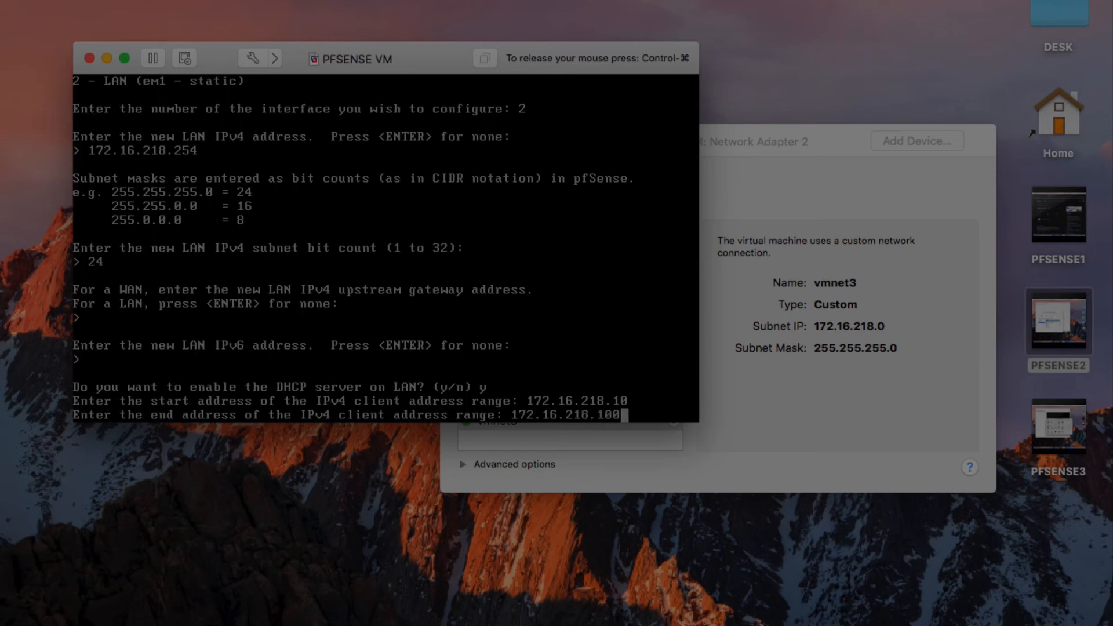
pyautogui.press('Return')
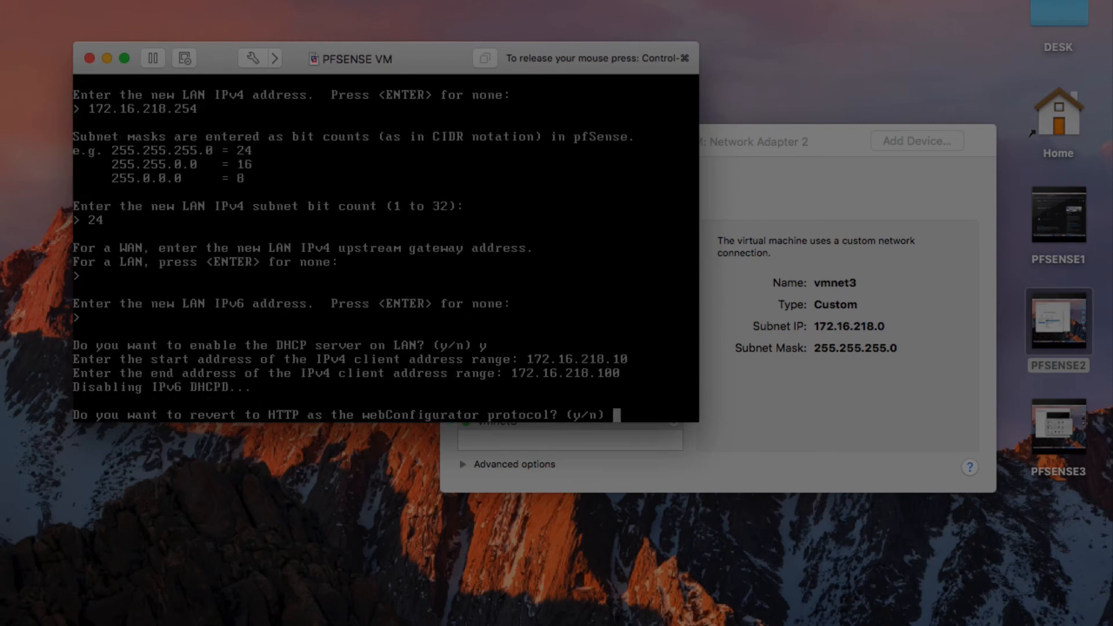
# Keep HTTPS for the webConfigurator and return to the pfSense main menu.
pyautogui.write('n')
pyautogui.press('Return')
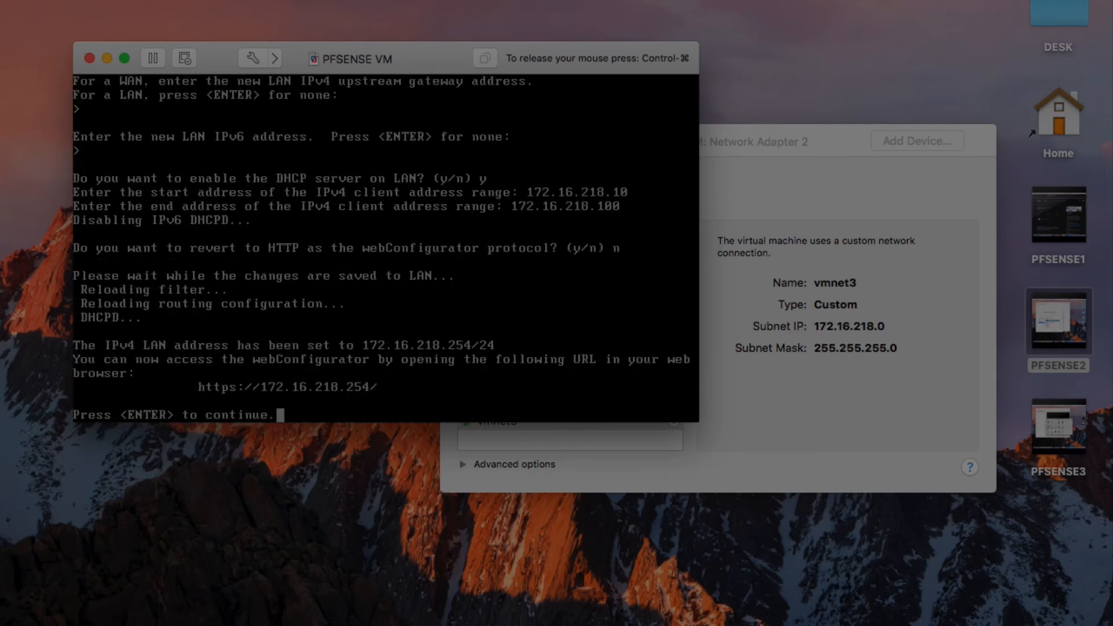
pyautogui.press('Return')
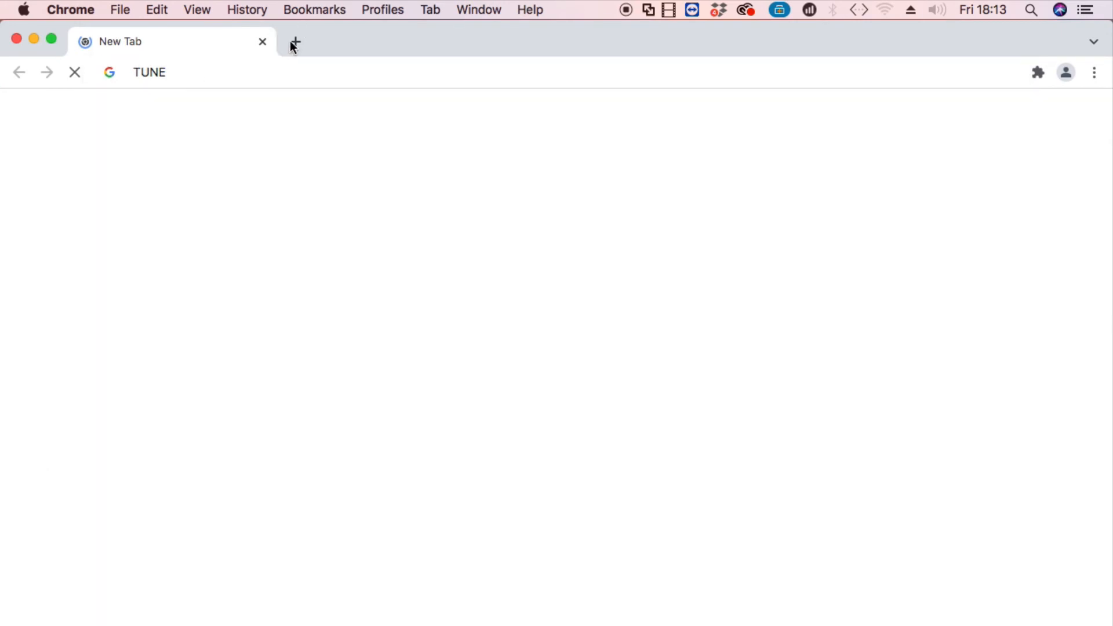
pyautogui.click(294, 41)
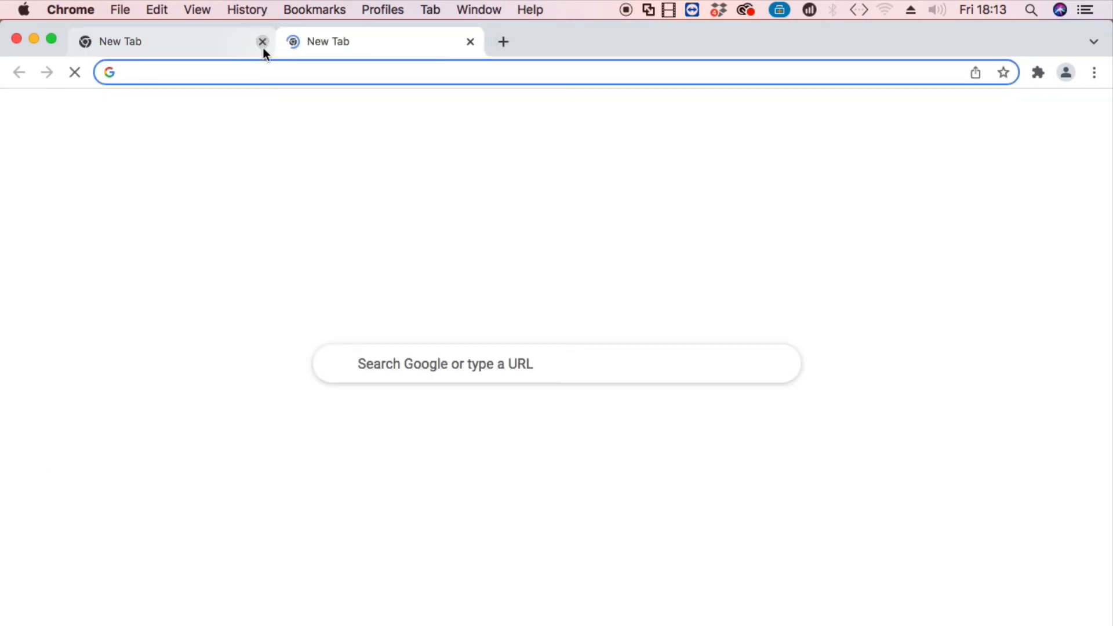
pyautogui.click(263, 44)
pyautogui.click(252, 74)
pyautogui.write('HT')
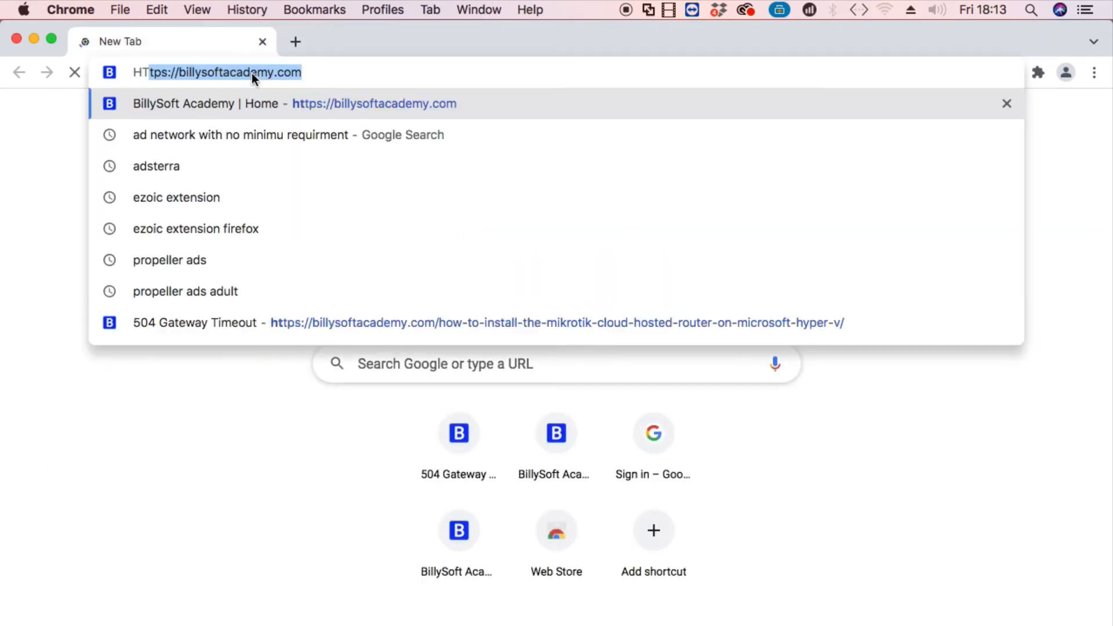
pyautogui.write('T')
pyautogui.press('BackSpace')
pyautogui.press('BackSpace')
pyautogui.press('BackSpace')
pyautogui.press('BackSpace')
pyautogui.write('ht')
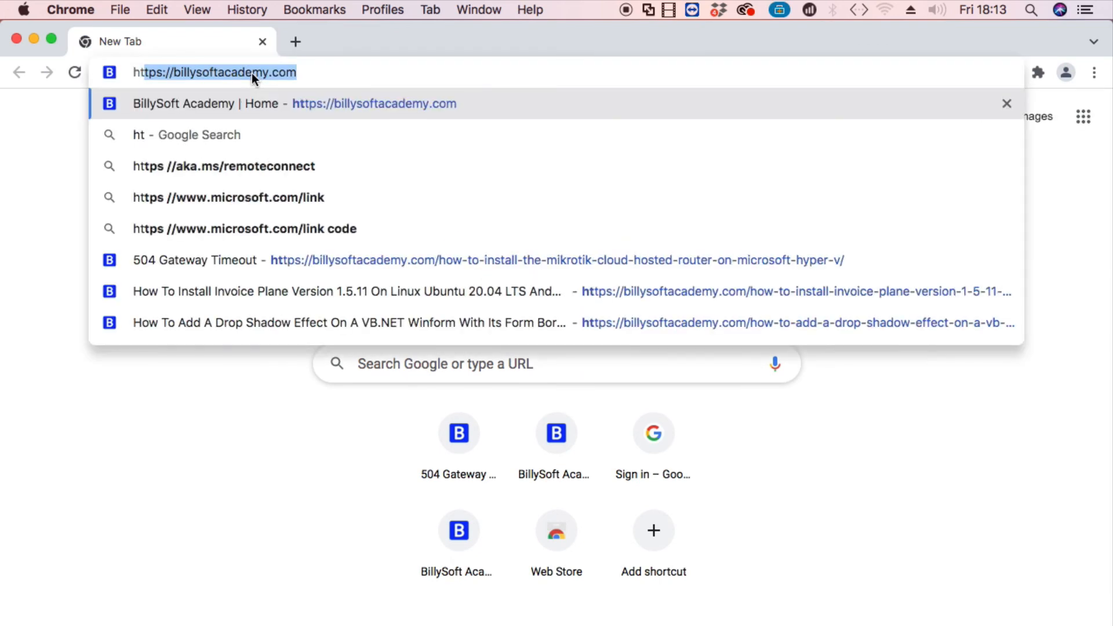
pyautogui.write('tps://')
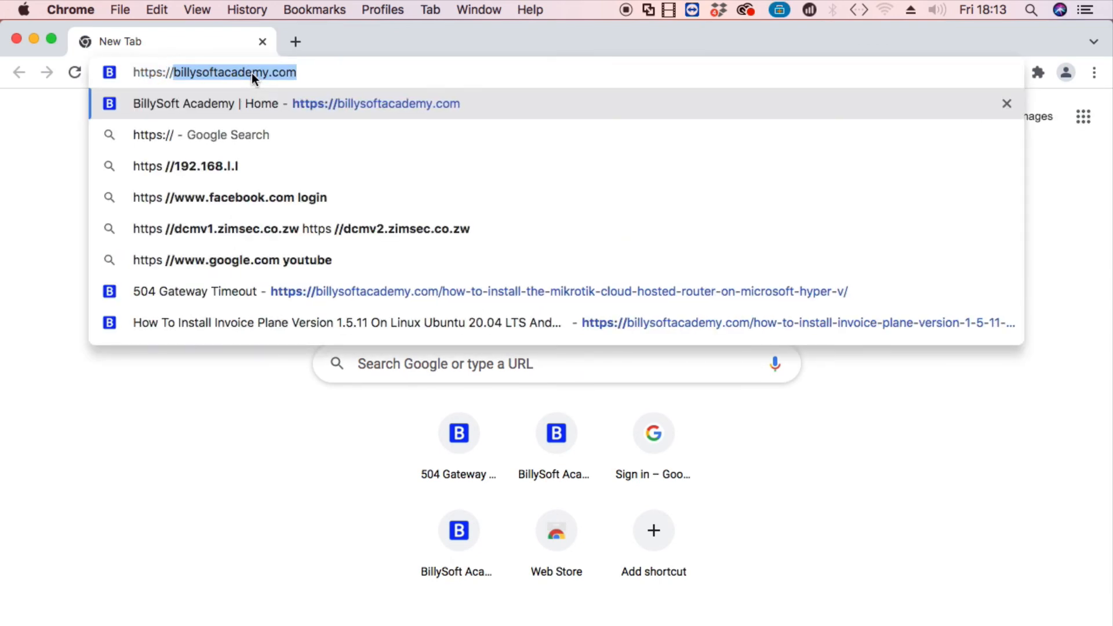
pyautogui.write('172.16.')
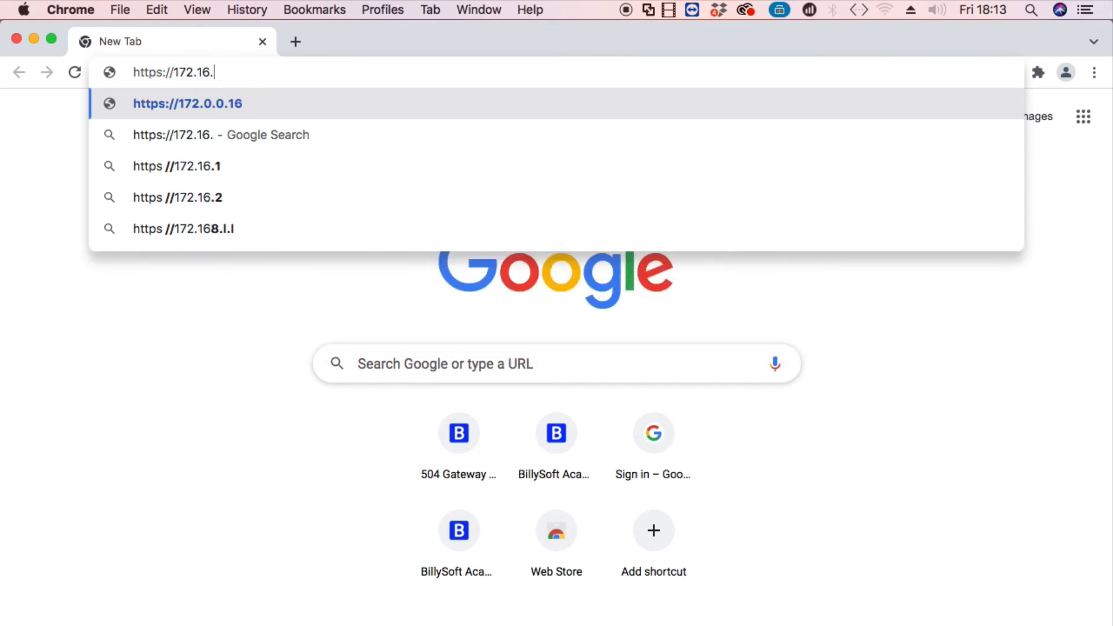
pyautogui.press('super+Tab')
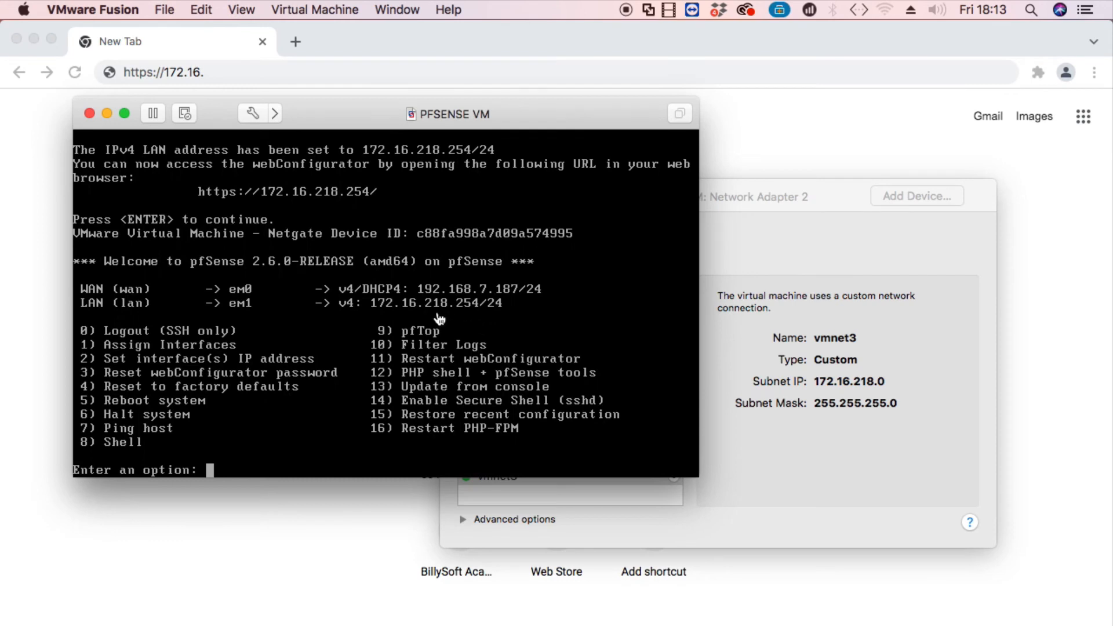
pyautogui.click(316, 601)
pyautogui.click(232, 70)
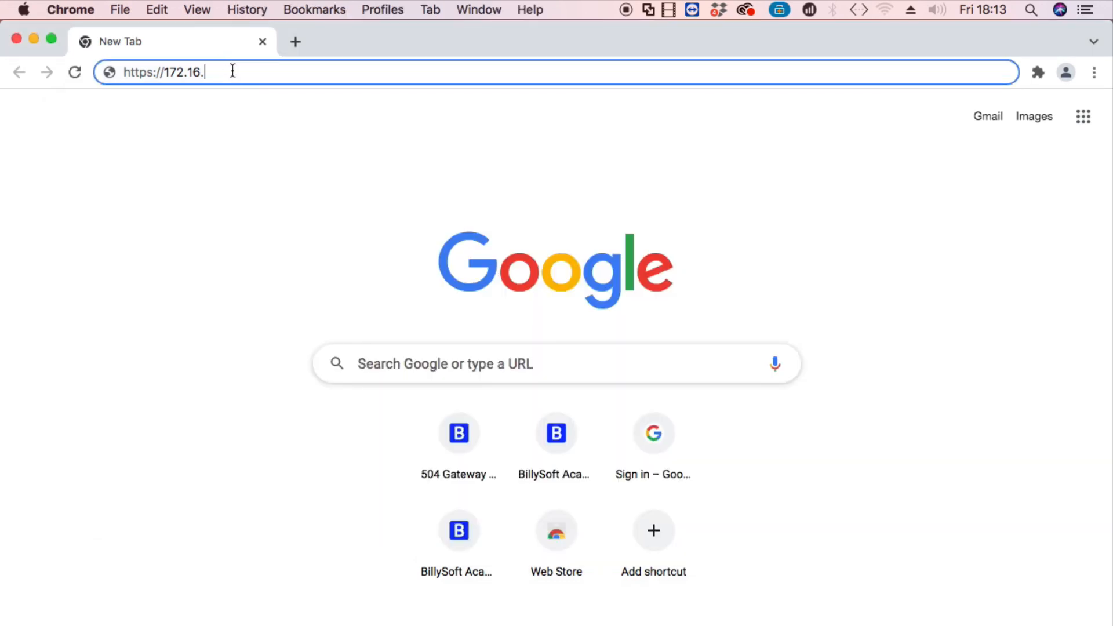
pyautogui.write('218.254')
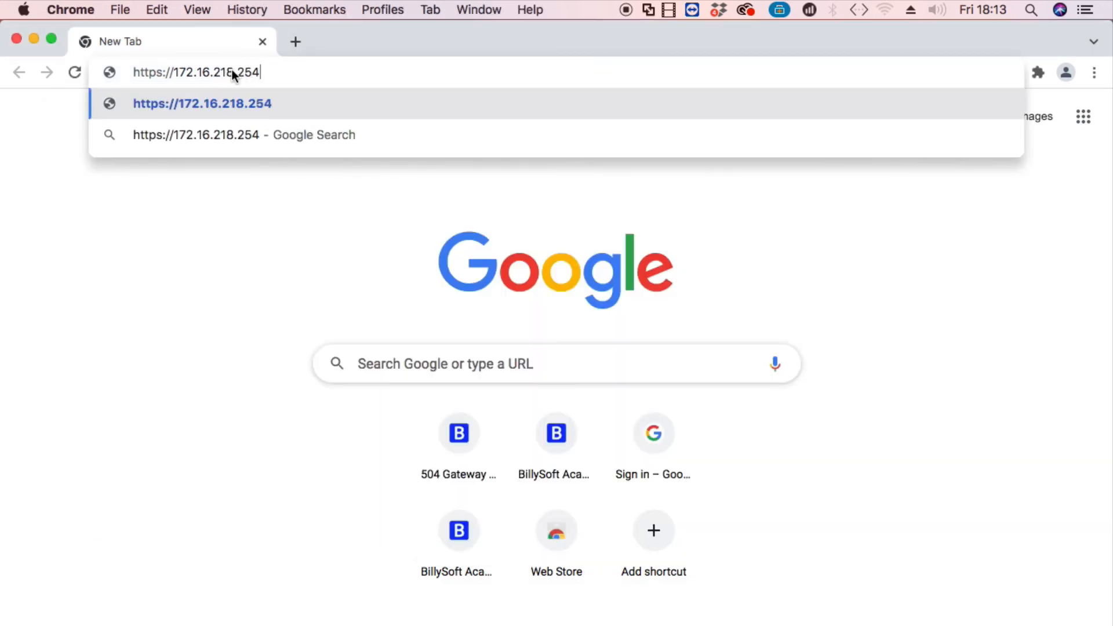
pyautogui.press('Return')
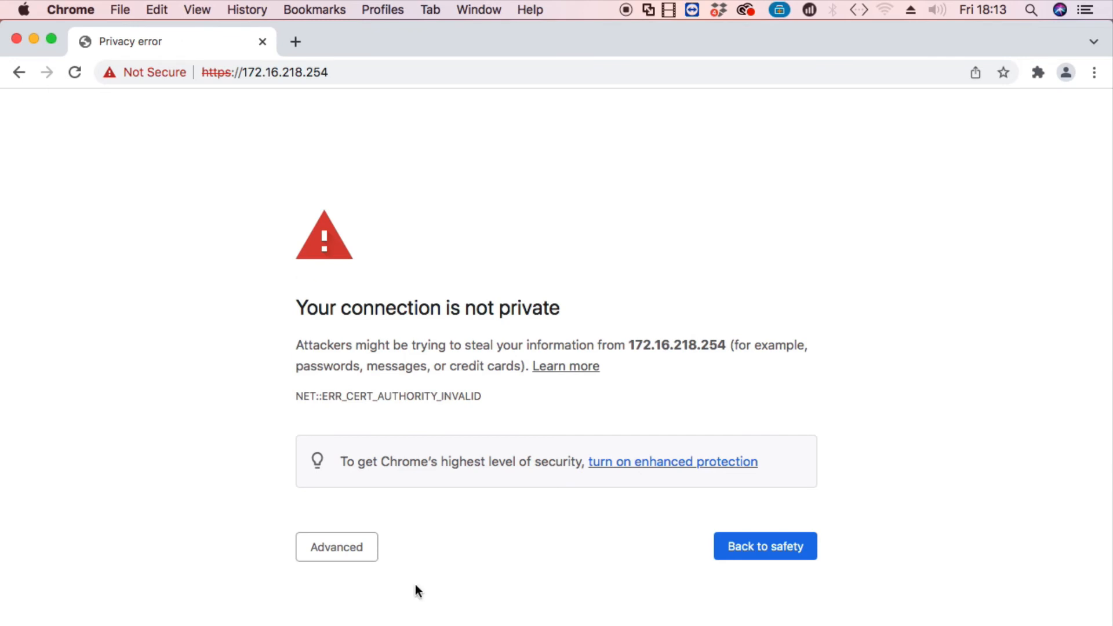
# Proceed past the certificate warning and sign in as admin with the default password.
pyautogui.click(356, 555)
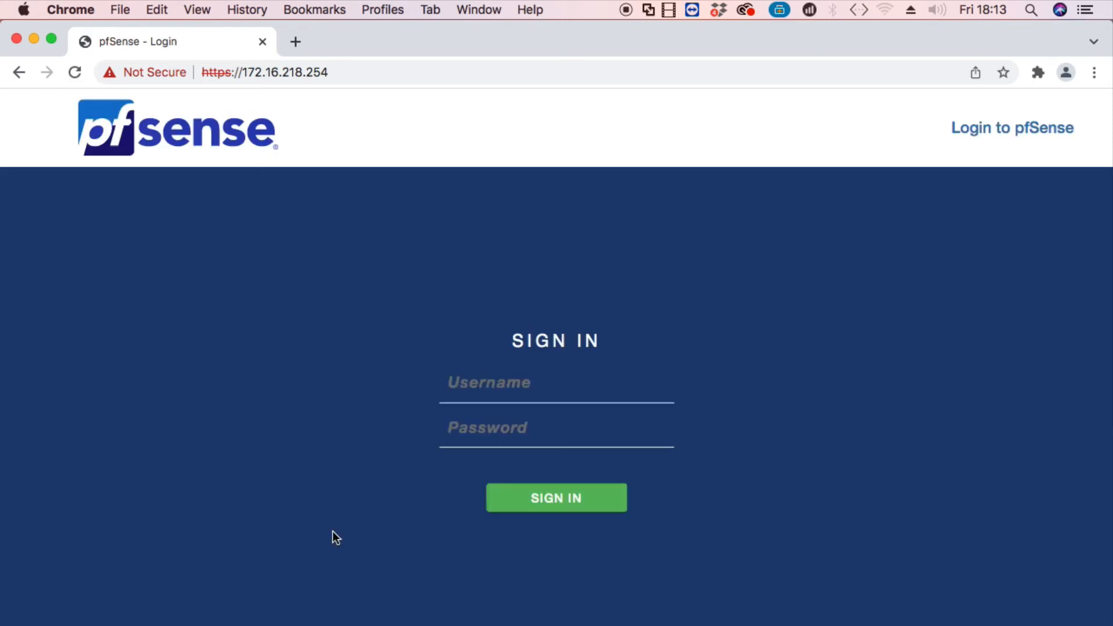
pyautogui.write('a')
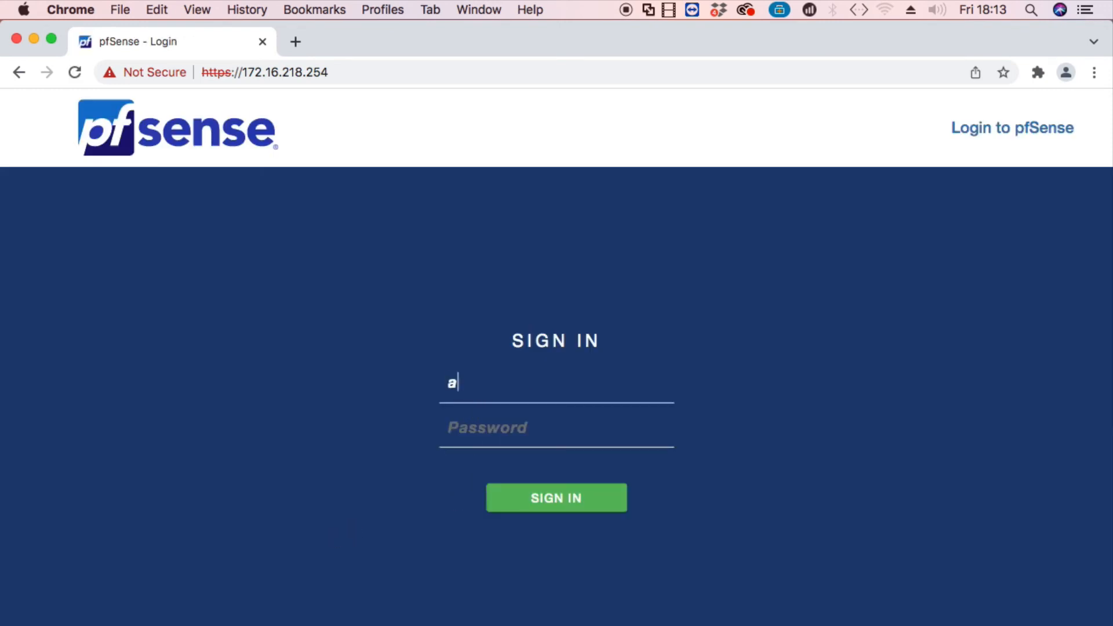
pyautogui.write('dmin')
pyautogui.press('Tab')
pyautogui.write('pf')
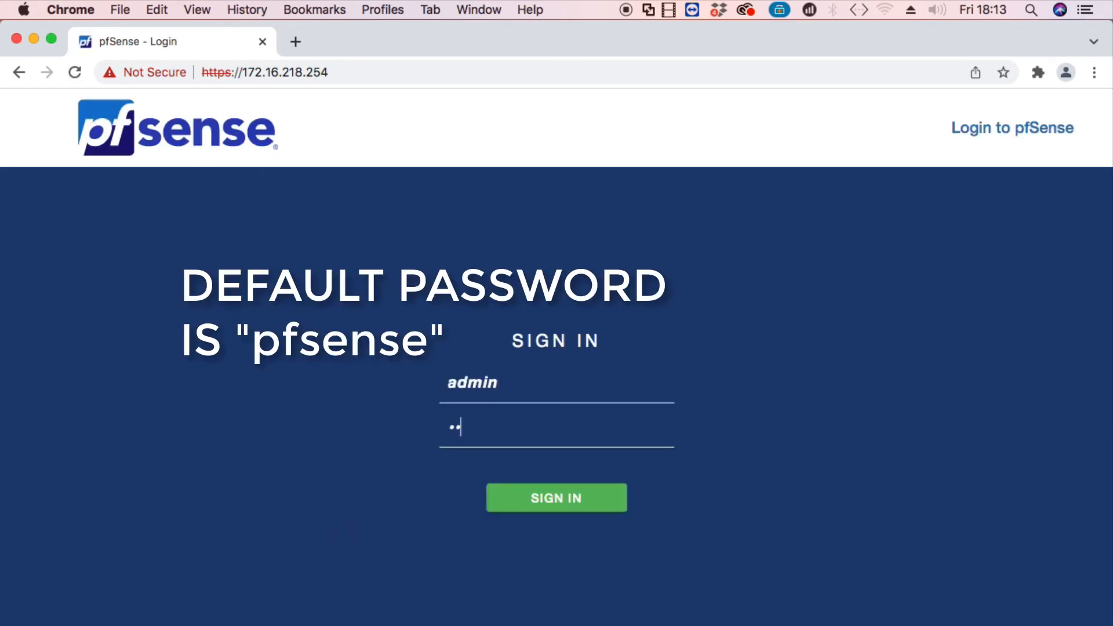
pyautogui.write('sense')
pyautogui.click(548, 507)
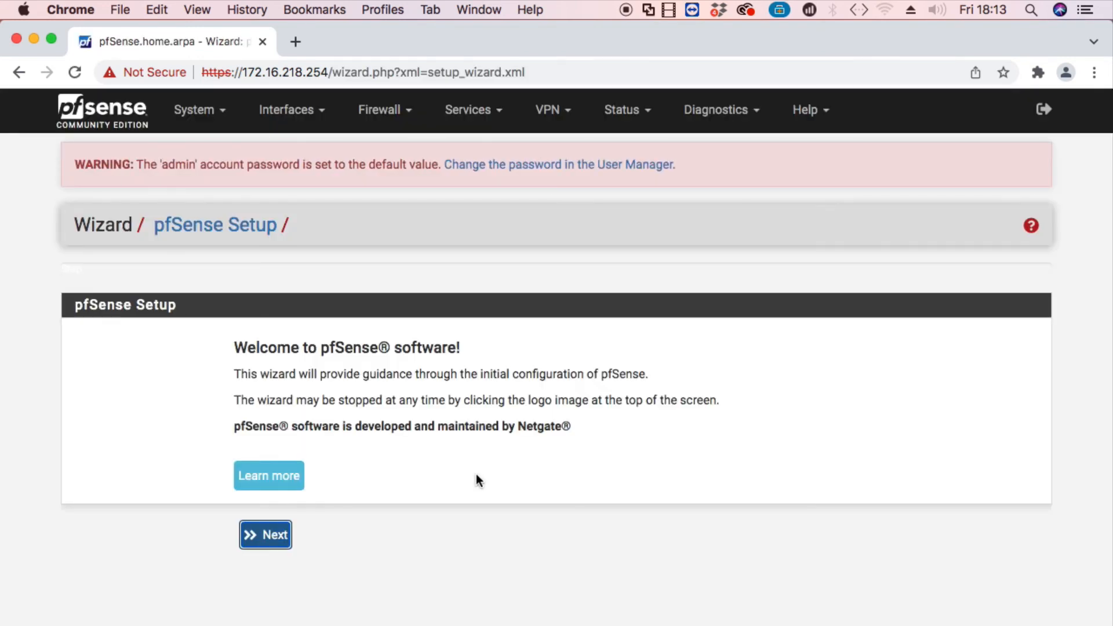
# Start the setup wizard, skip the support step, and set hostname to 'the-everything-tech-channel'.
pyautogui.click(256, 539)
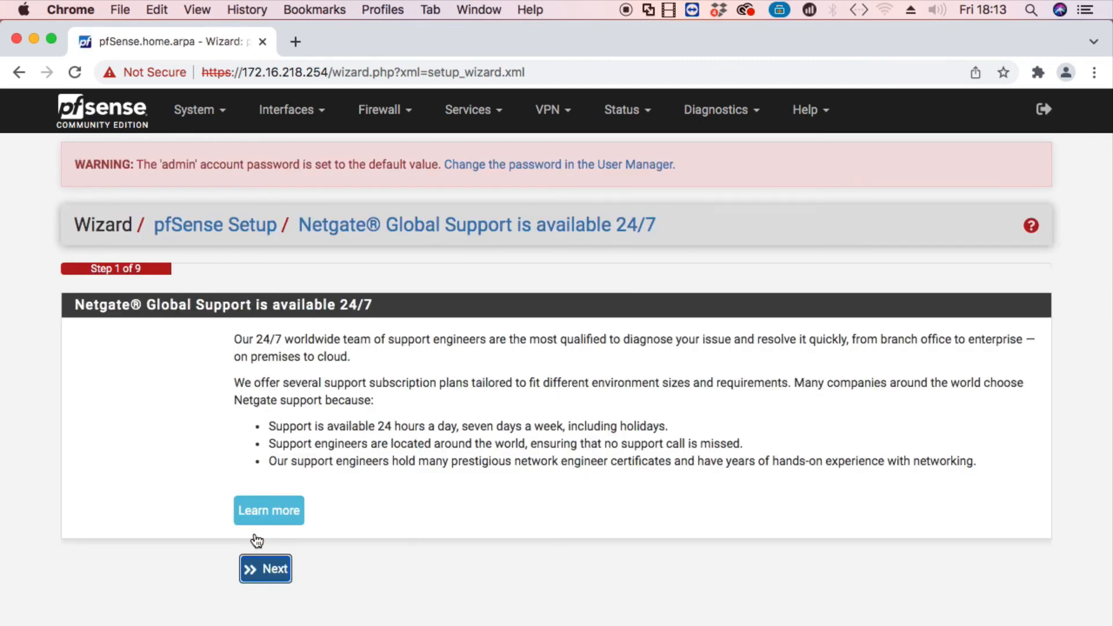
pyautogui.click(262, 569)
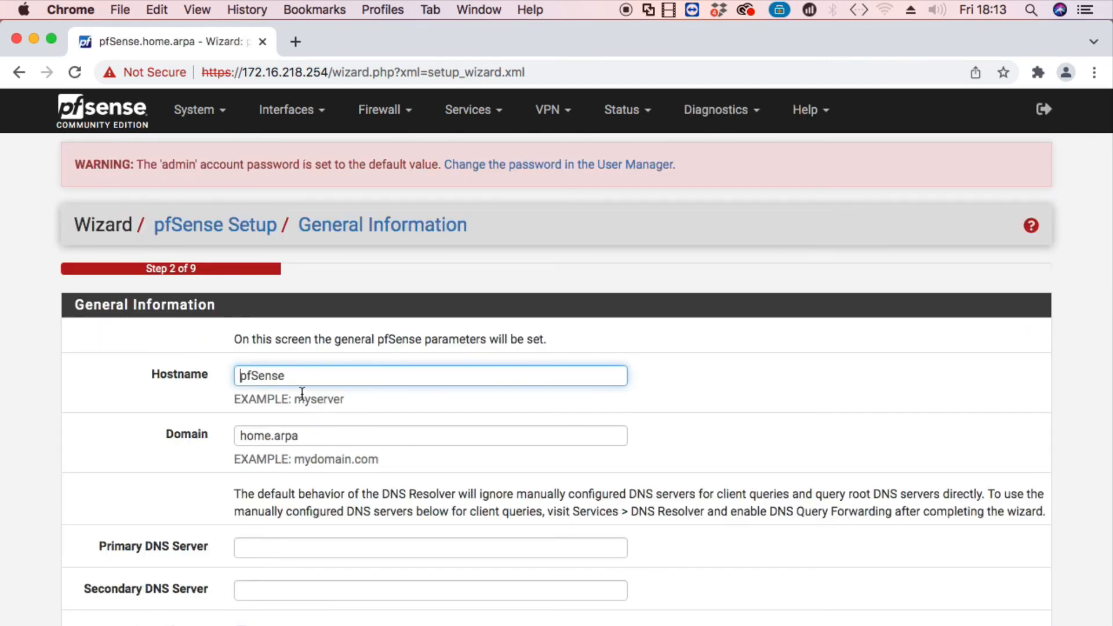
pyautogui.click(298, 380)
pyautogui.press('super+a')
pyautogui.write('the-everything-te')
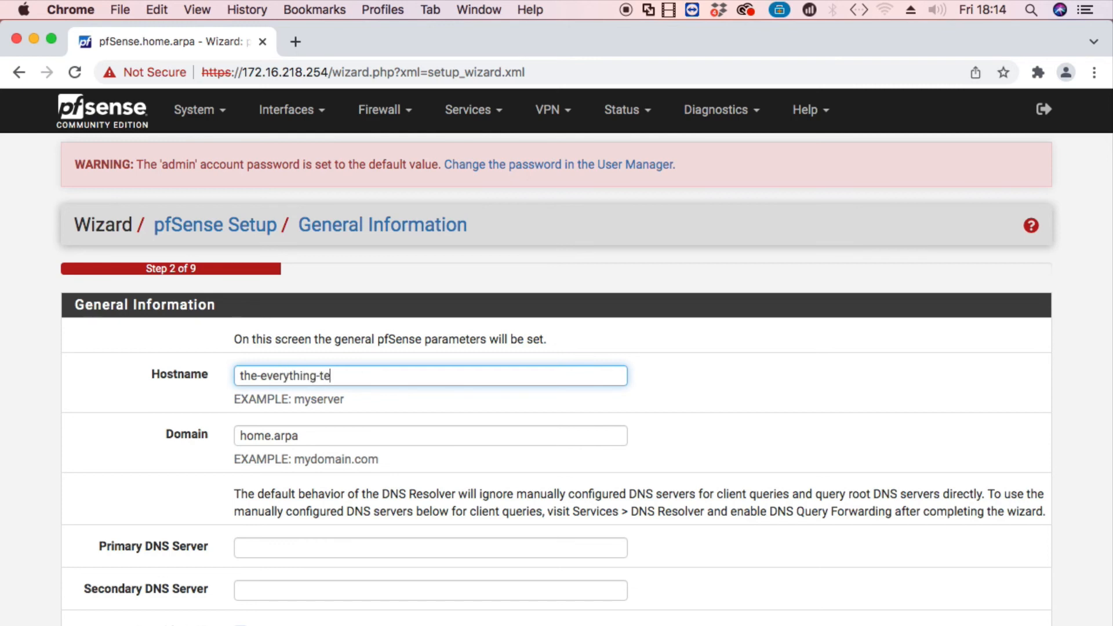
pyautogui.write('ch-channel')
# Replace the domain home.arpa with billysoftacademy.com.
pyautogui.click(310, 437)
pyautogui.press('super+a')
pyautogui.write('bi')
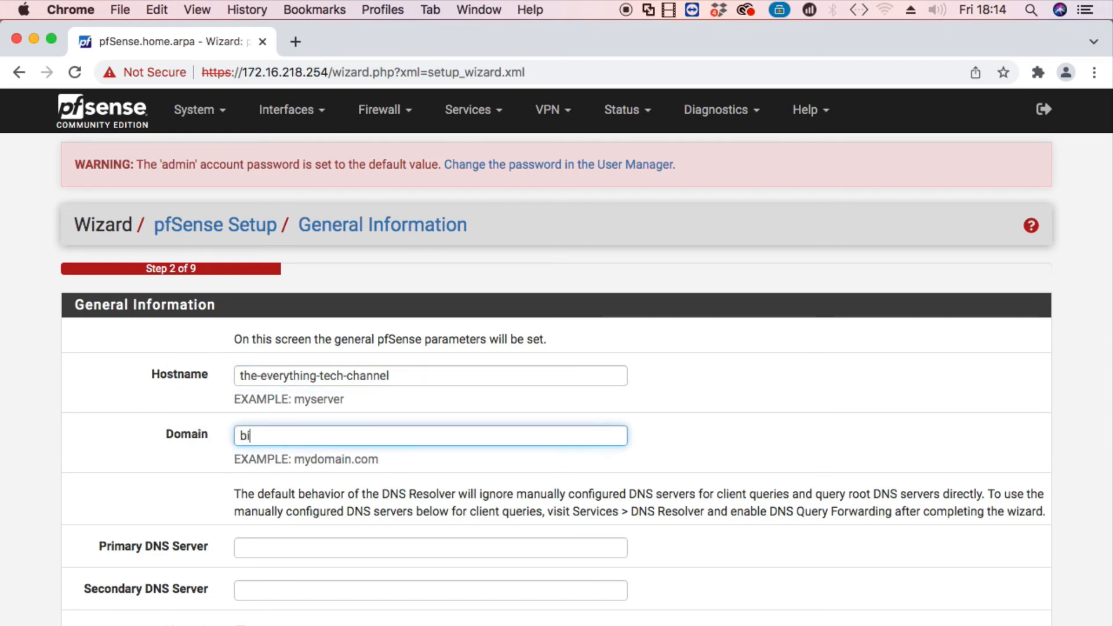
pyautogui.write('llysoftacademy.com')
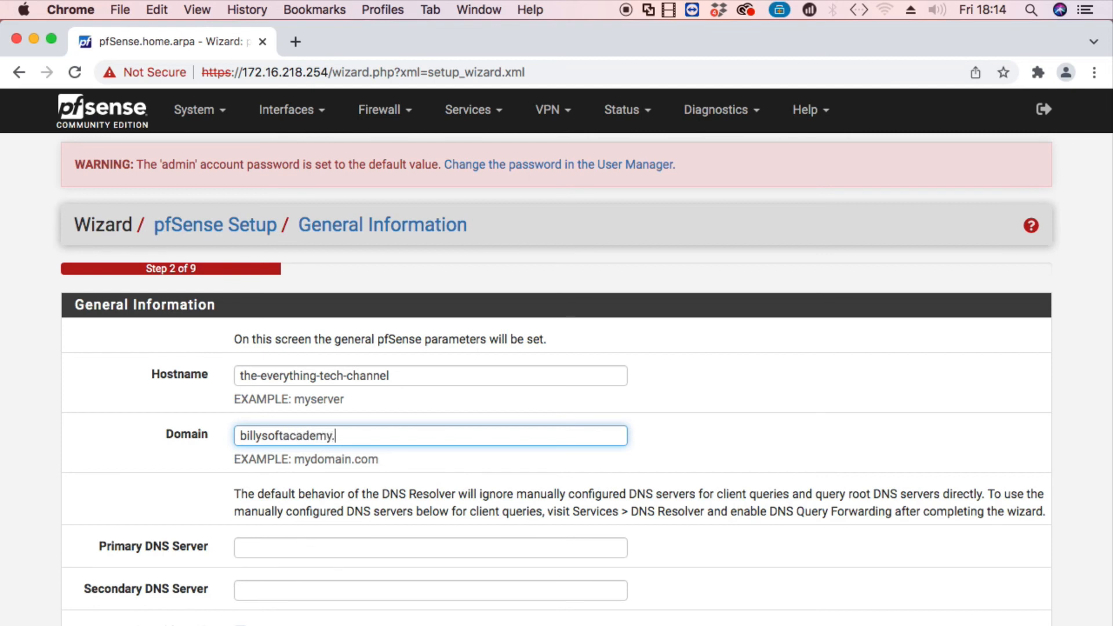
# Enter DNS servers 8.8.8.8 and 8.8.4.4 and submit the general information.
pyautogui.click(259, 550)
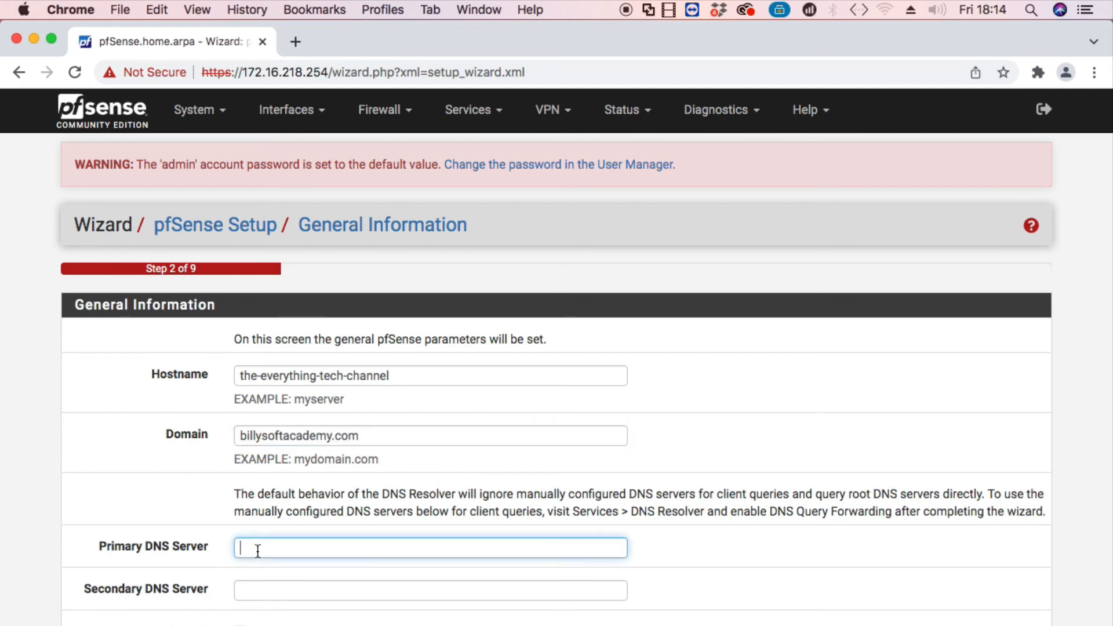
pyautogui.write('8.8.8.8')
pyautogui.click(303, 591)
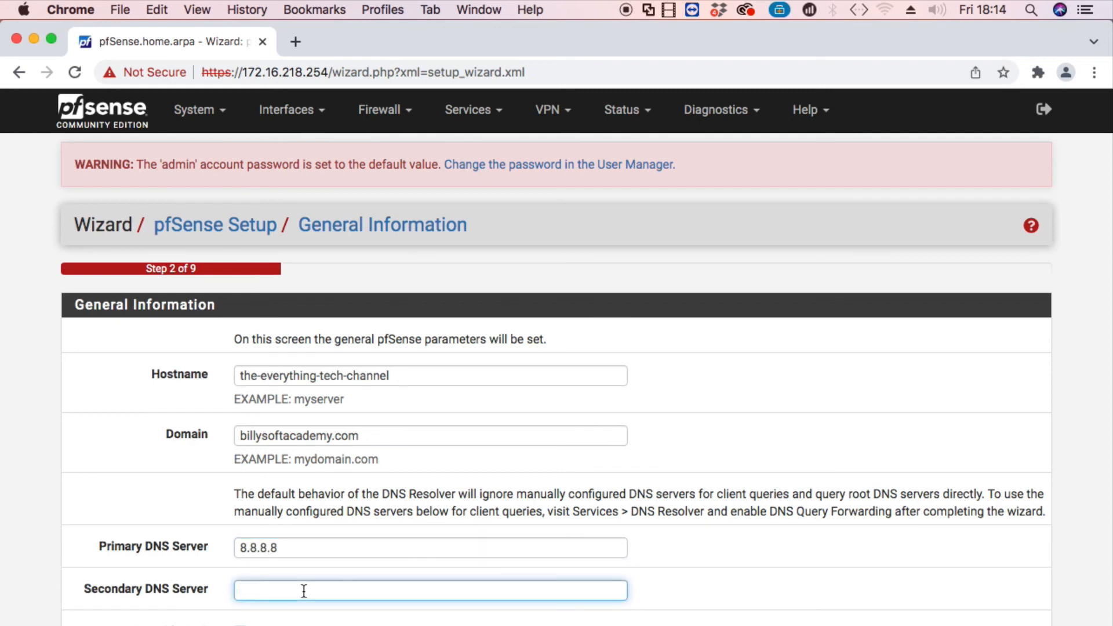
pyautogui.write('8.8.4.4')
pyautogui.press('Return')
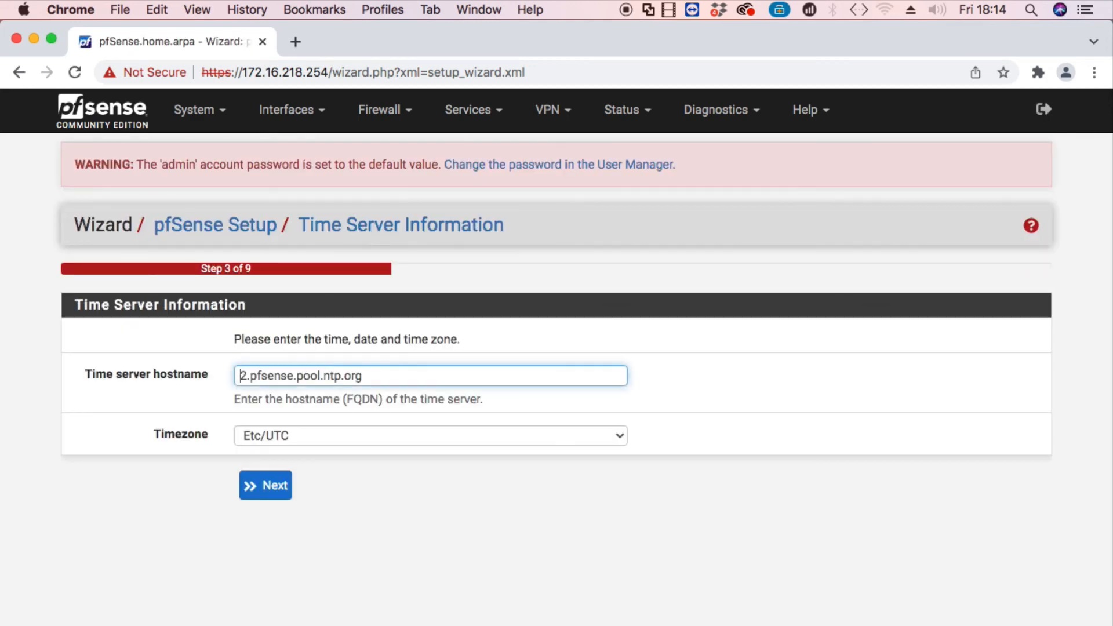
# Accept default time server, WAN settings and LAN address 172.16.218.254/24.
pyautogui.click(283, 490)
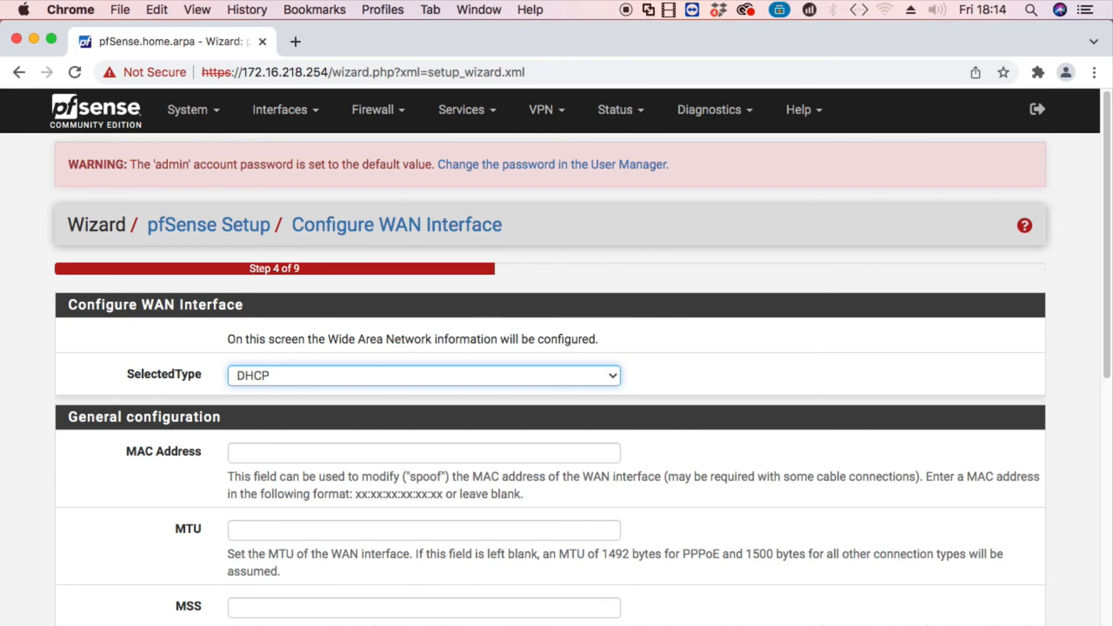
pyautogui.scroll(-20, 284, 500)
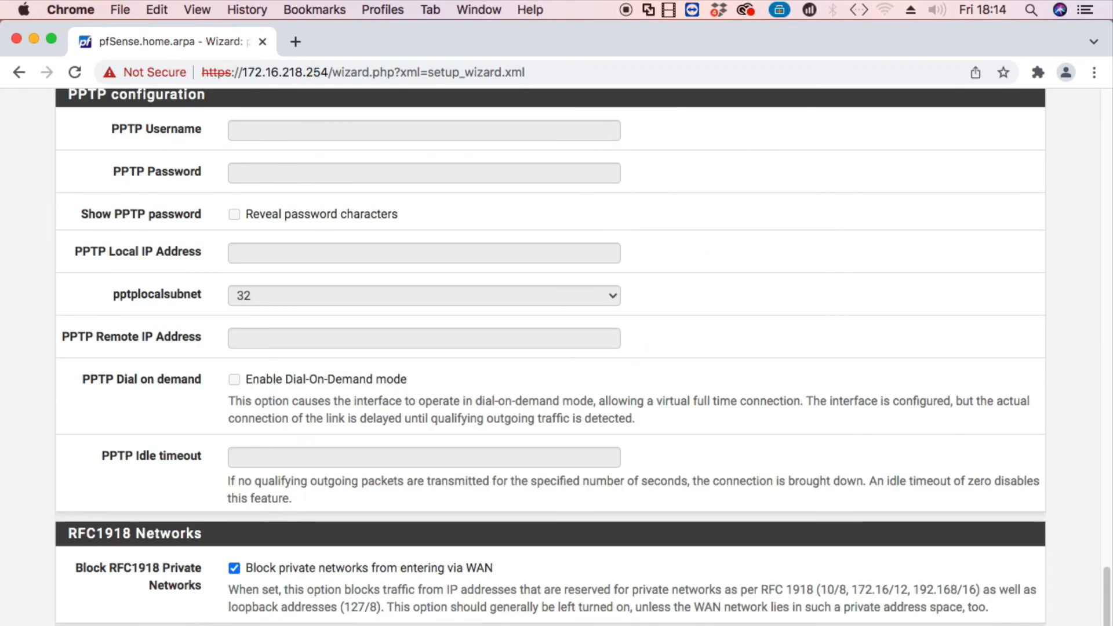
pyautogui.press('Return')
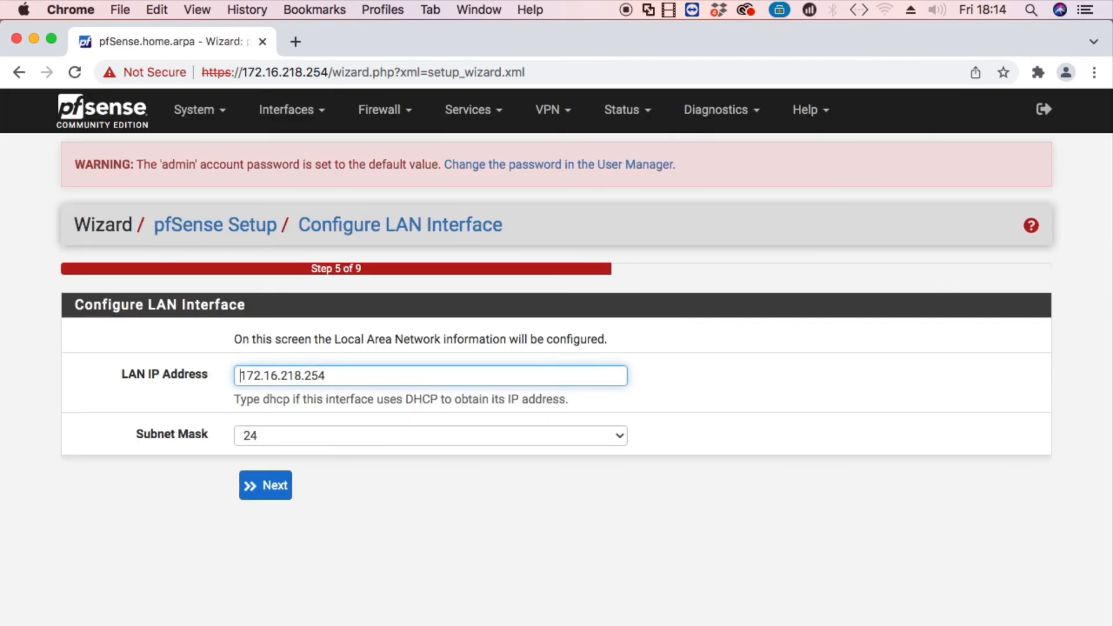
pyautogui.click(285, 484)
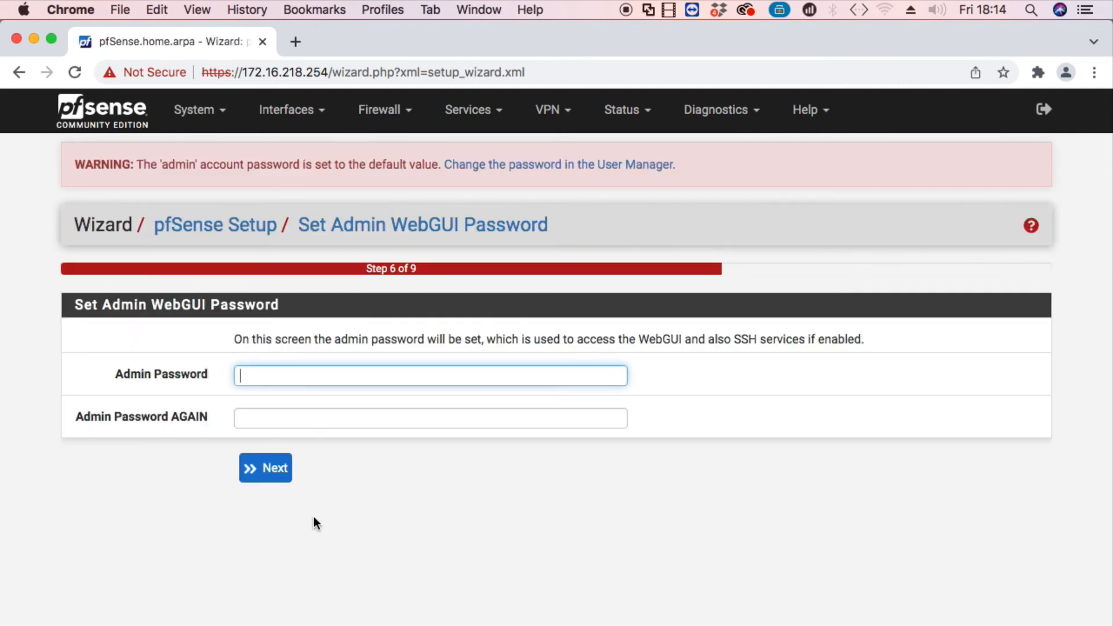
# Set and confirm a new admin password, then reload the configuration.
pyautogui.write('pfsense1234567')
pyautogui.press('Tab')
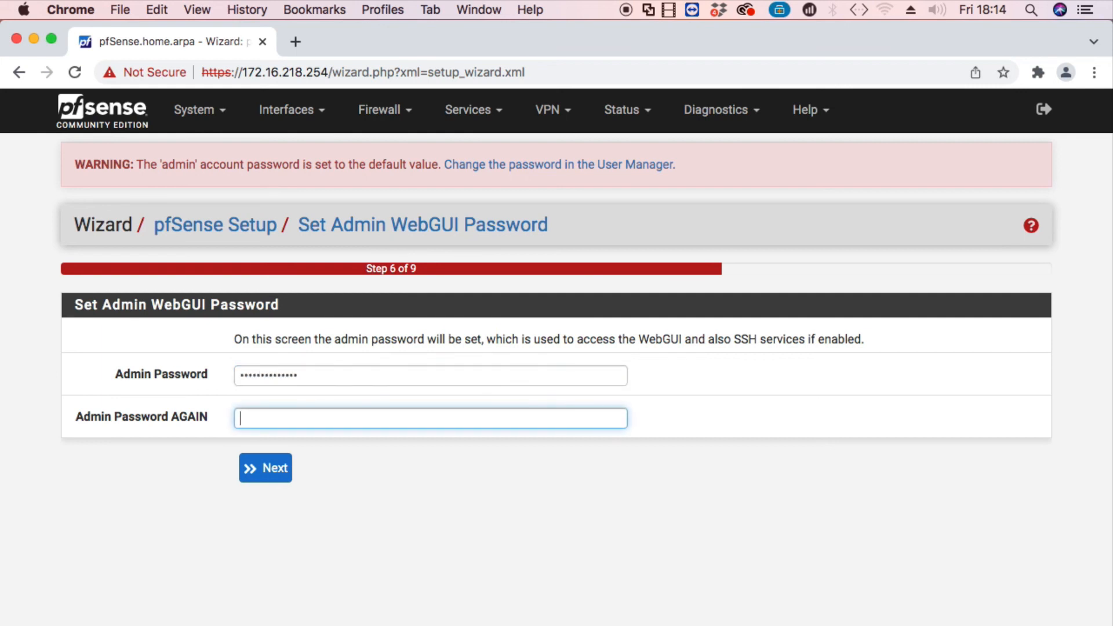
pyautogui.write('pfsense1234567')
pyautogui.click(283, 479)
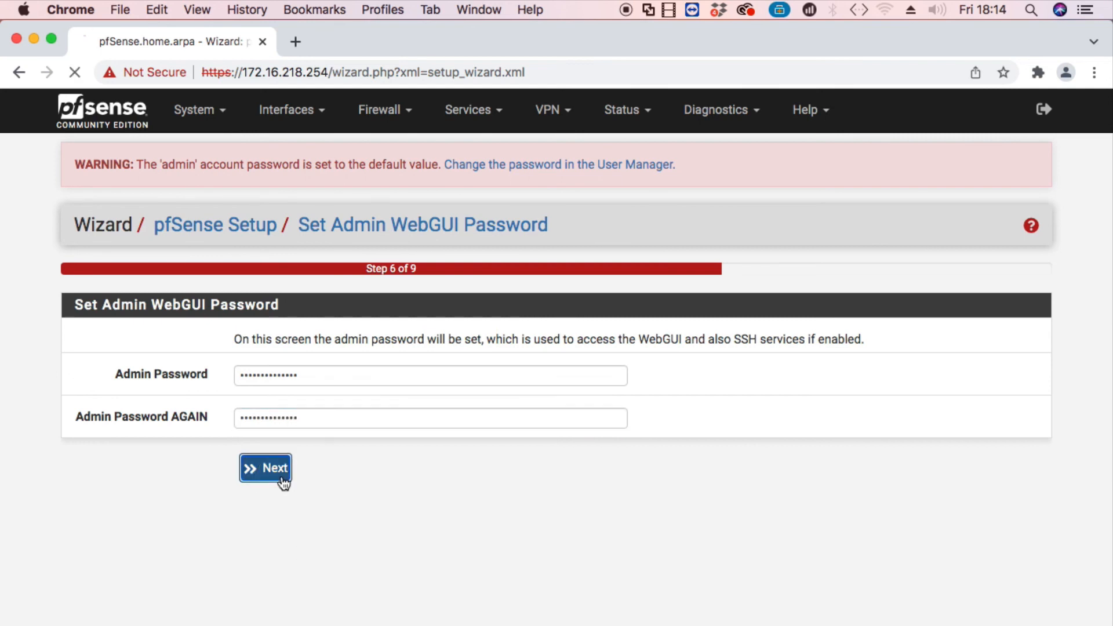
pyautogui.click(280, 346)
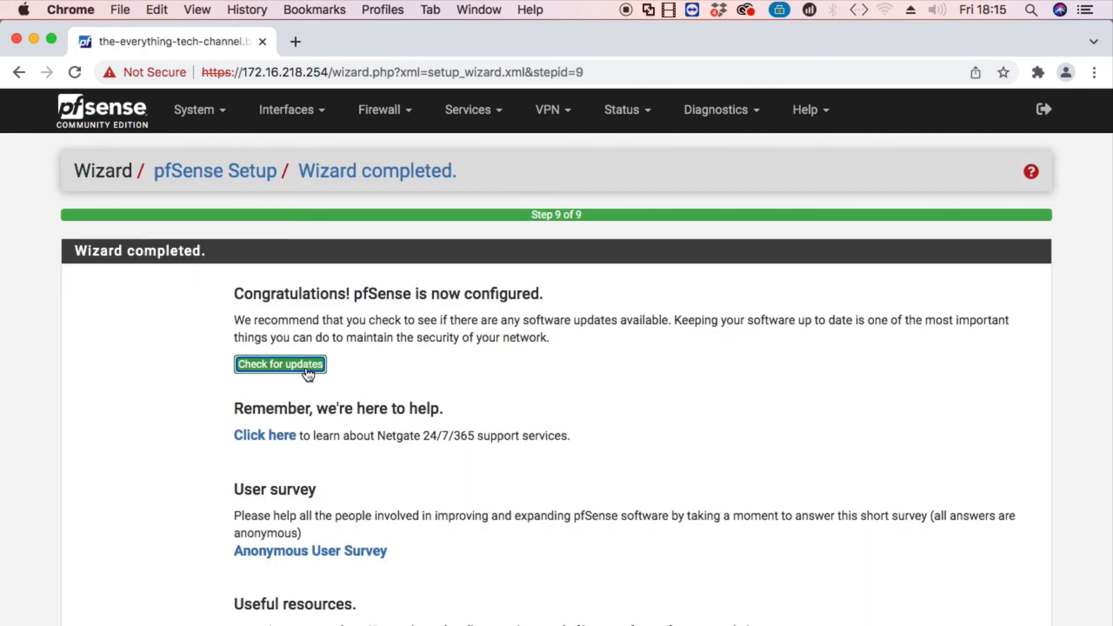
# Check for updates and keep the Latest stable version (2.6.0) branch.
pyautogui.click(311, 365)
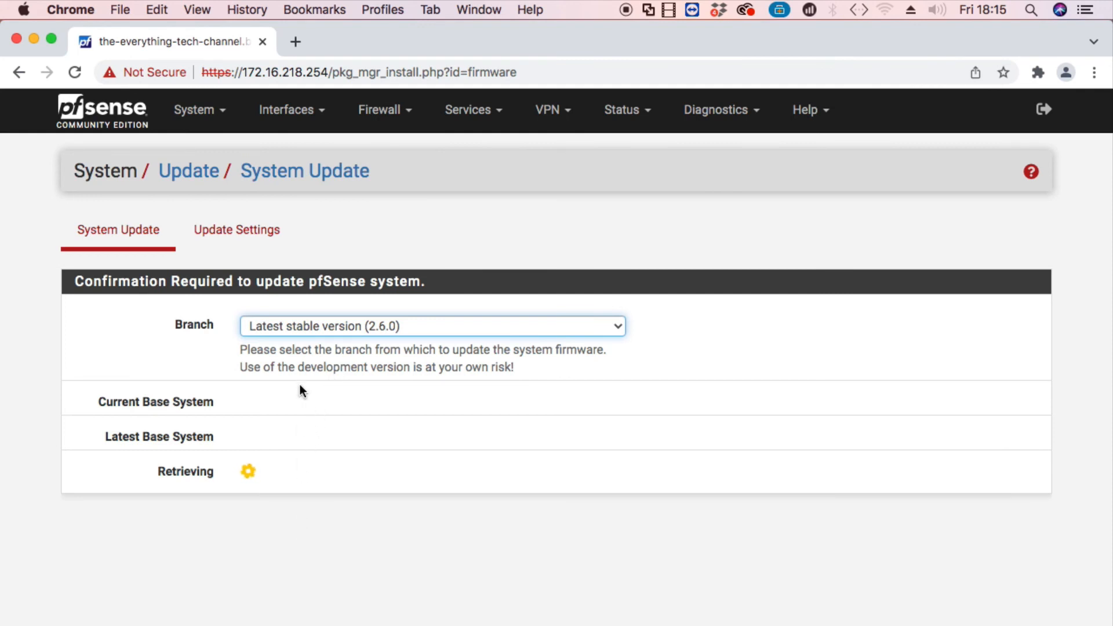
pyautogui.click(304, 328)
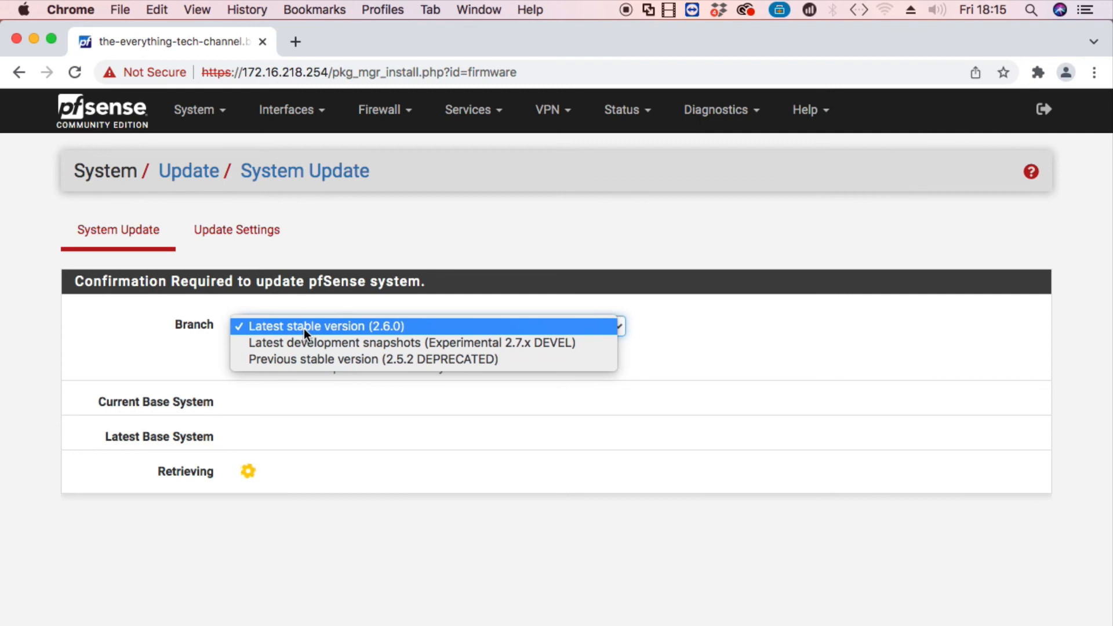
pyautogui.click(304, 412)
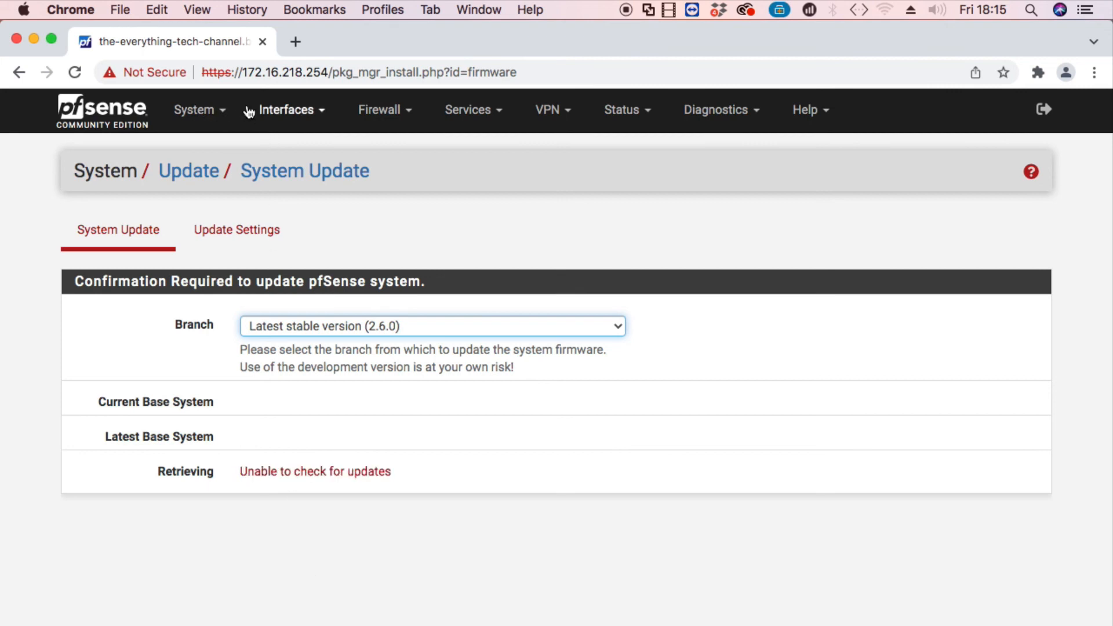
# Return to the Status Dashboard via the pfSense logo and dismiss the survey notice.
pyautogui.click(96, 115)
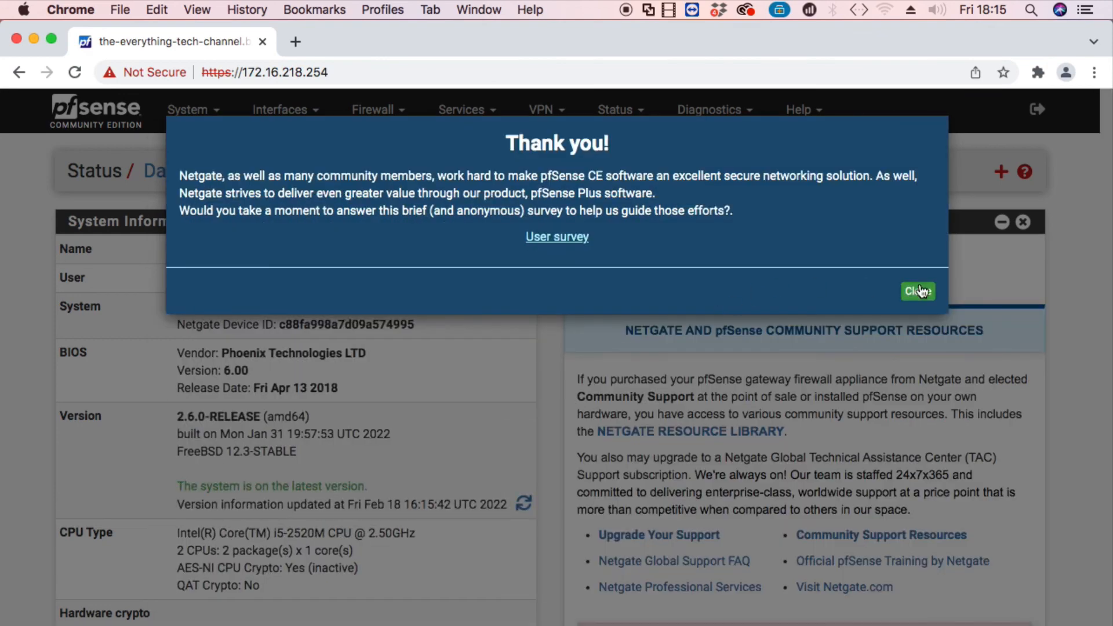
pyautogui.click(918, 292)
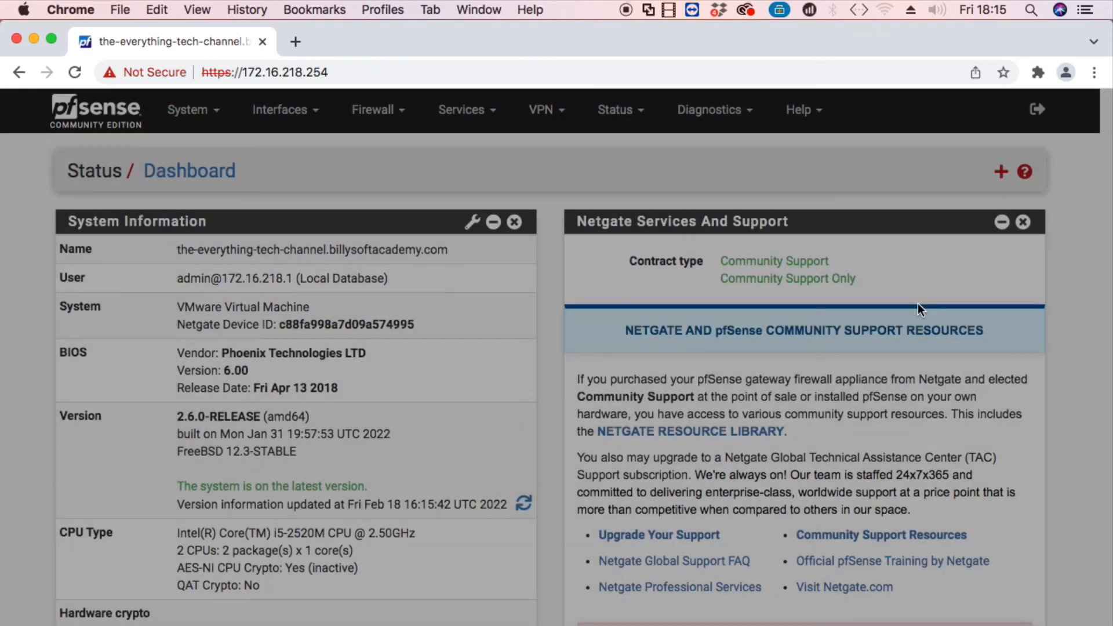